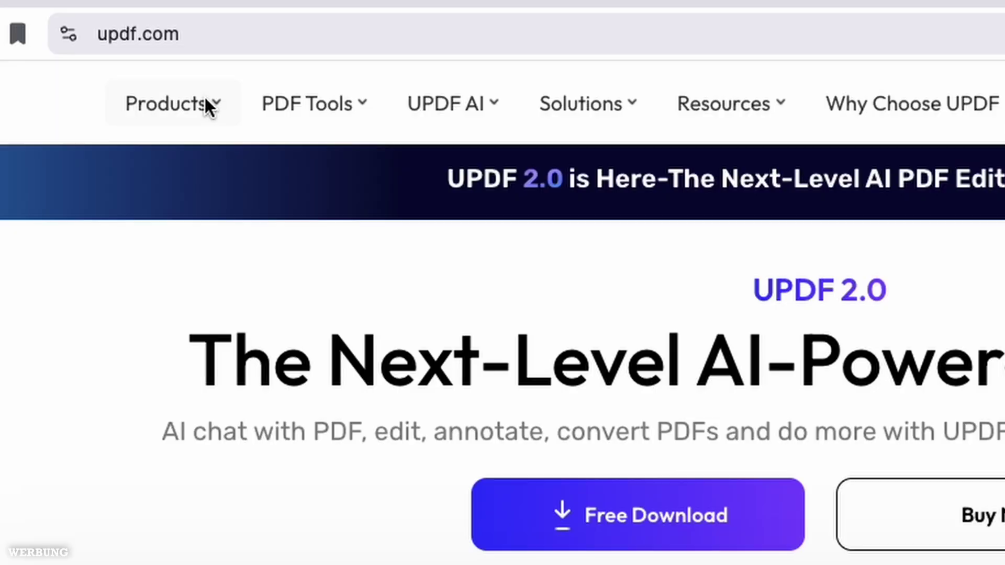
# Step: Visit updf.com, cancel saving the Free Download installer, and launch the UPDF app
pyautogui.moveTo(206, 103)
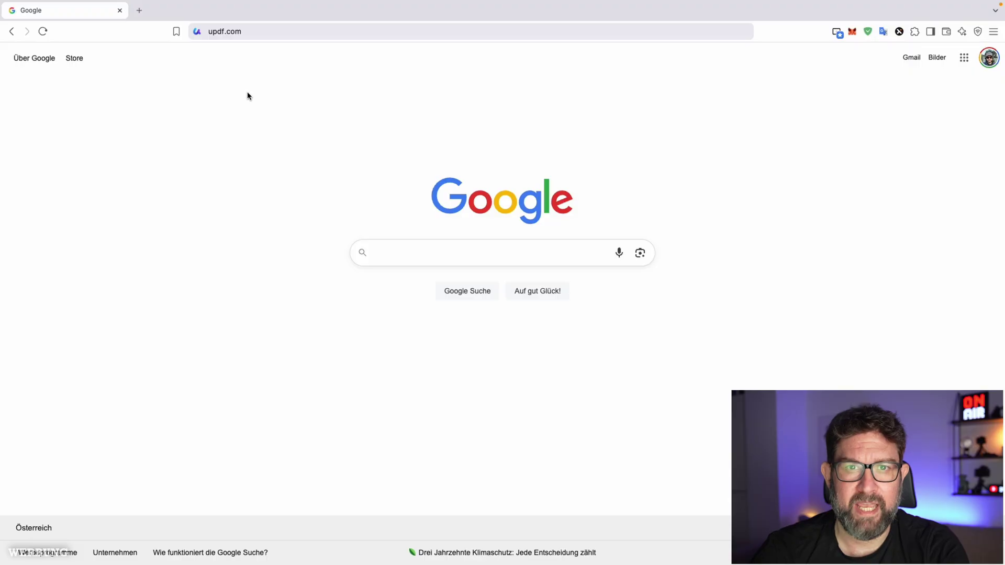
pyautogui.click(303, 33)
pyautogui.press('Return')
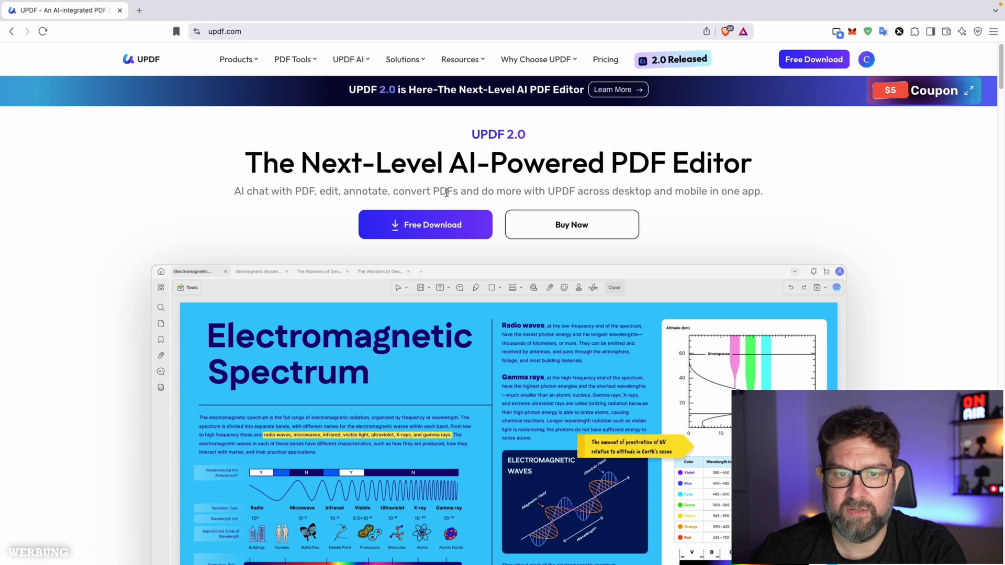
pyautogui.click(433, 225)
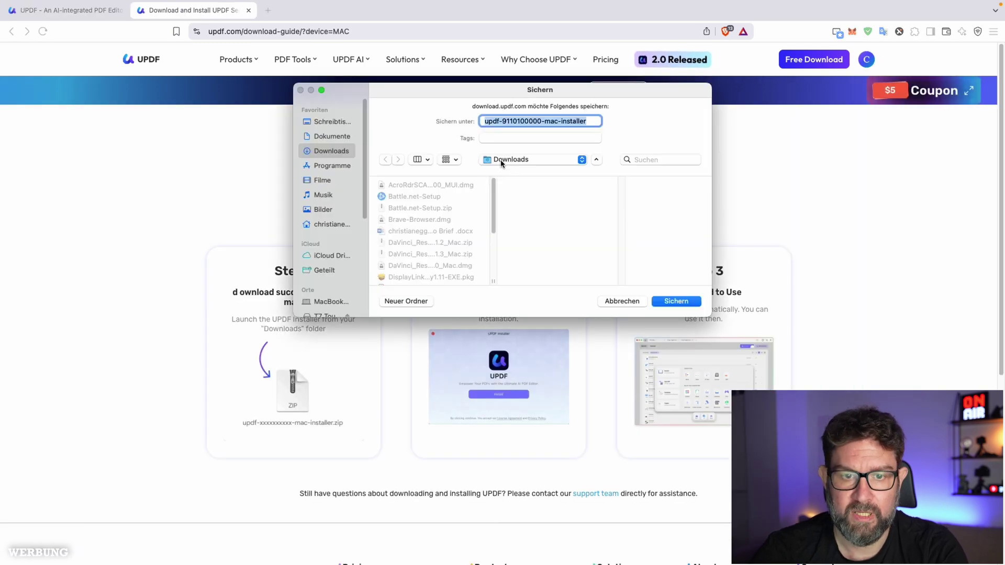
pyautogui.click(624, 301)
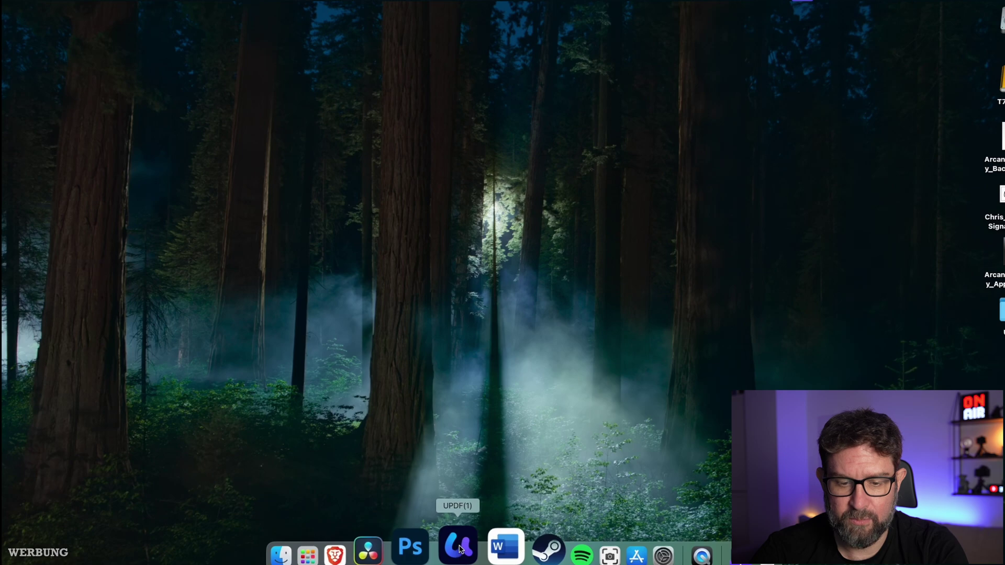
pyautogui.click(459, 546)
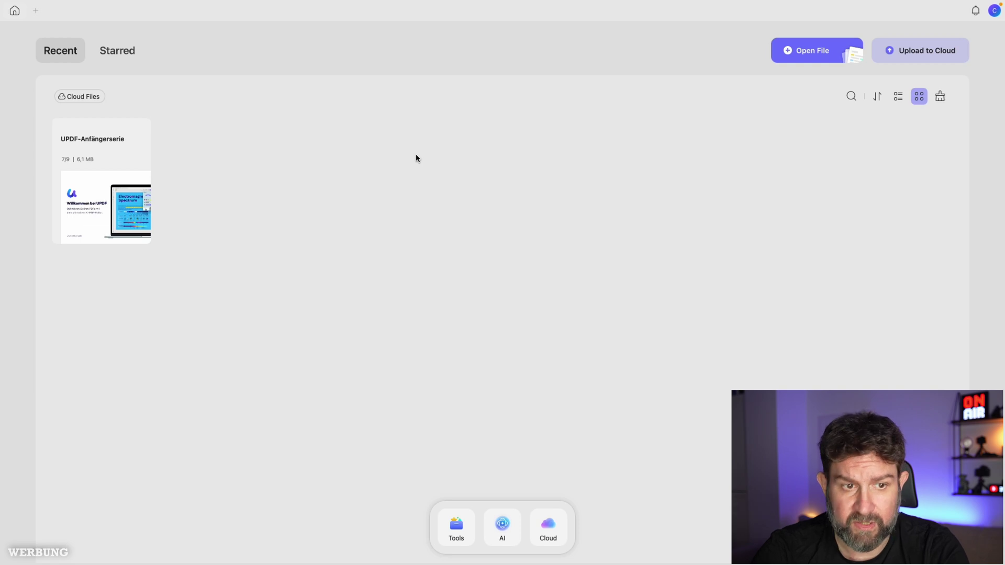
# Step: Browse the UPDF tools overview and choose Edit PDF
pyautogui.click(450, 526)
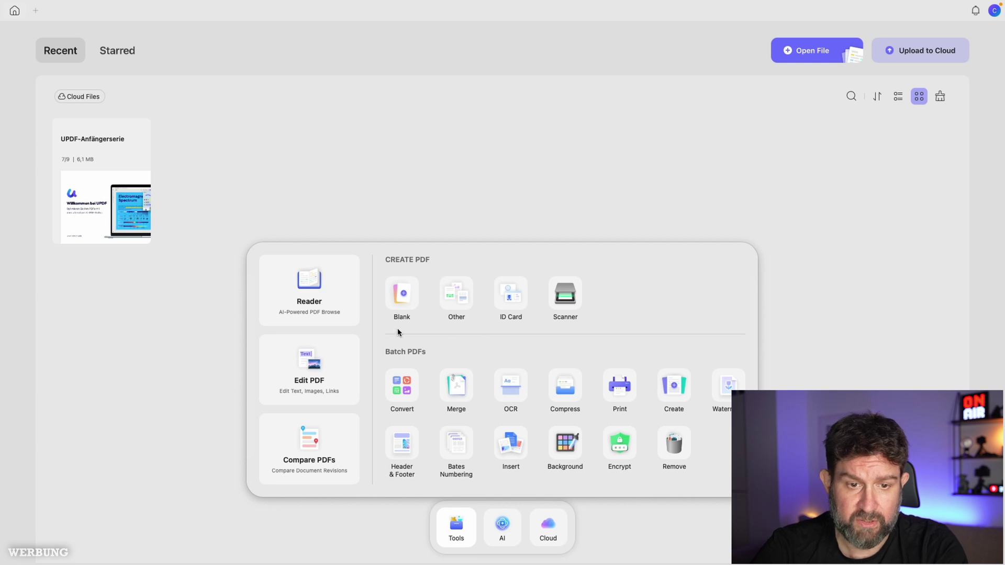
pyautogui.click(317, 365)
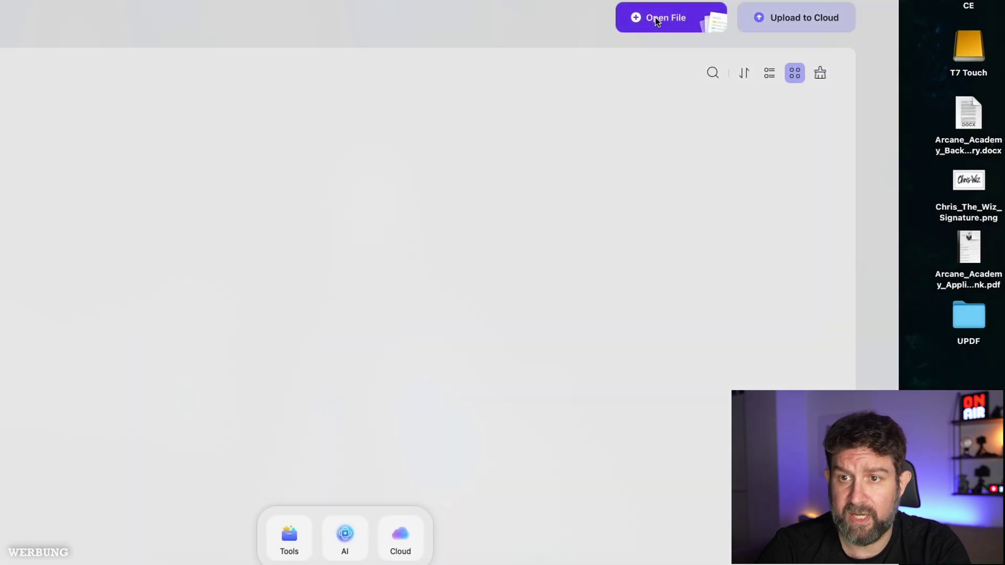
# Step: Drag Arcane_Academy_Application.pdf from the desktop into UPDF and make the window full screen
pyautogui.click(711, 18)
pyautogui.click(489, 392)
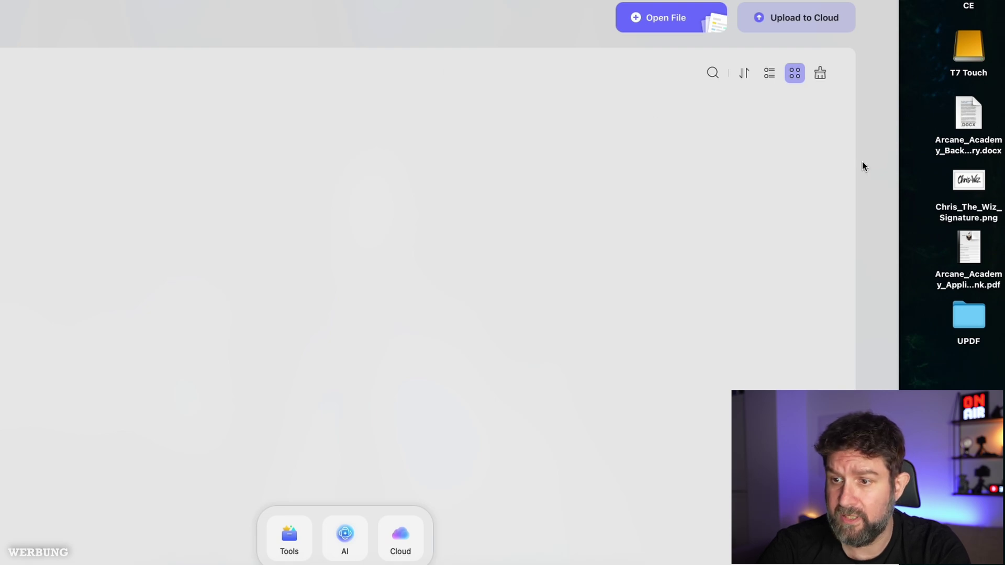
pyautogui.moveTo(966, 240); pyautogui.dragTo(93, 174)
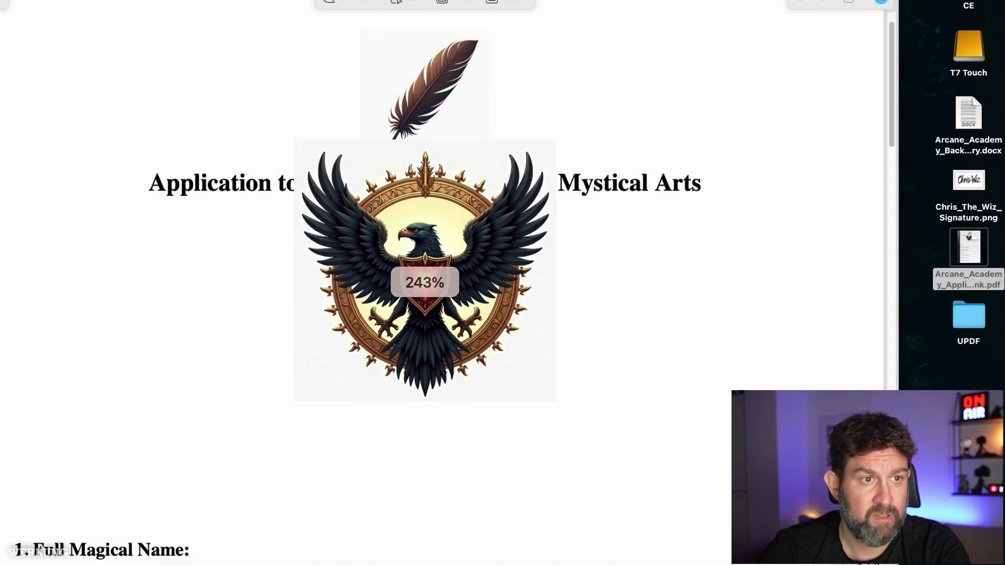
pyautogui.press('ctrl+super+f')
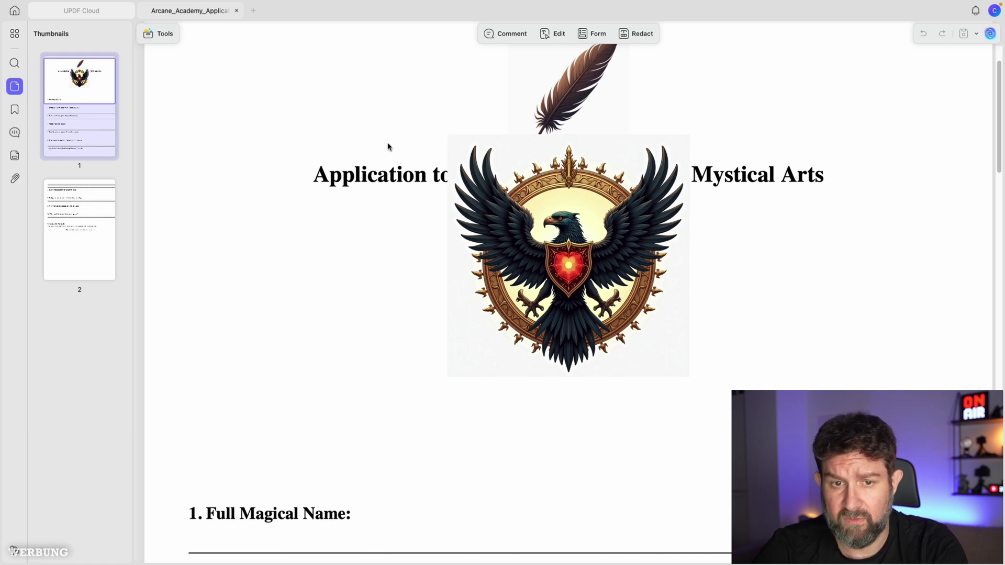
pyautogui.scroll(-8, 455, 252)
pyautogui.scroll(3, 250, 231)
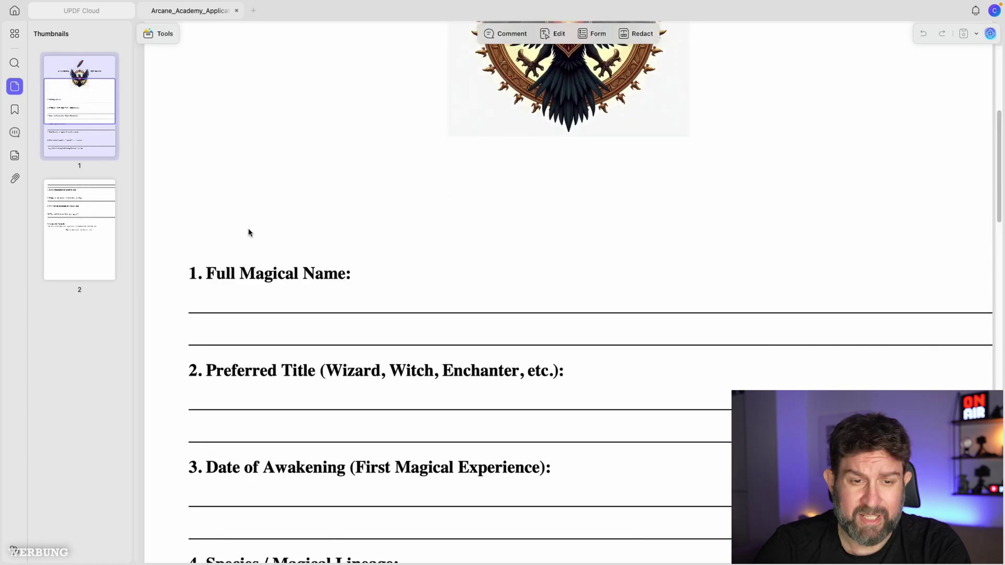
pyautogui.scroll(-1, 287, 296)
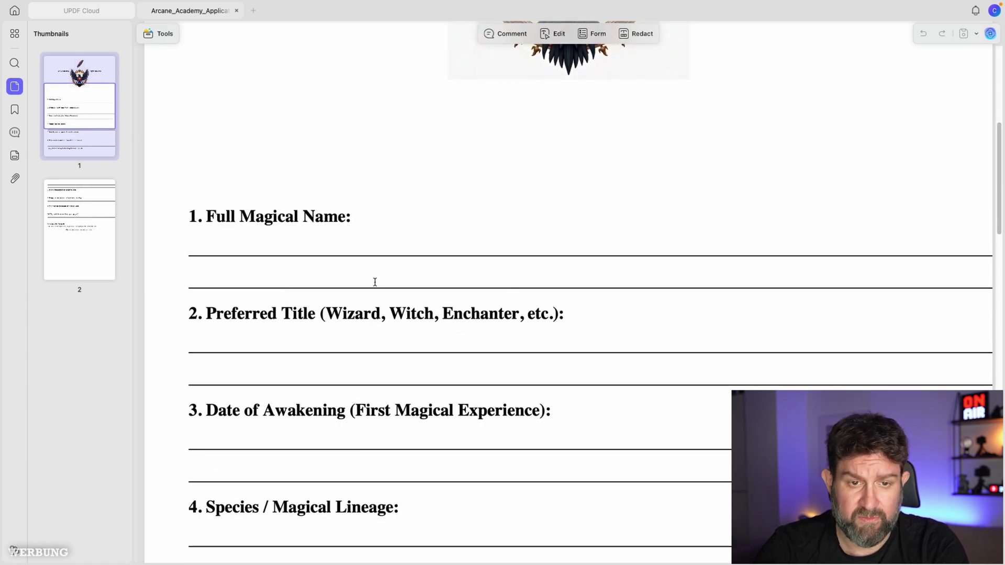
pyautogui.scroll(3, 340, 240)
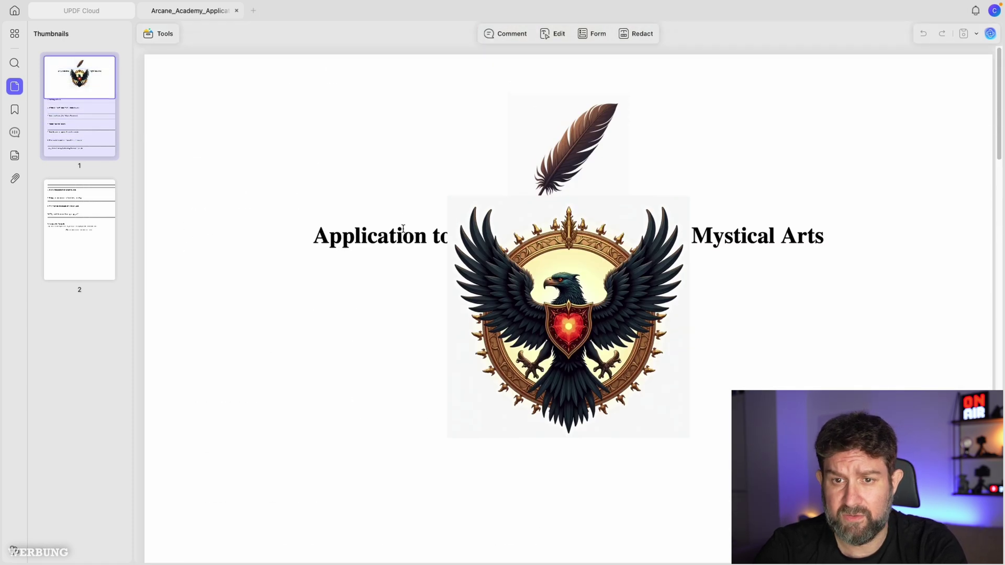
pyautogui.scroll(-1, 388, 205)
pyautogui.scroll(1, 388, 205)
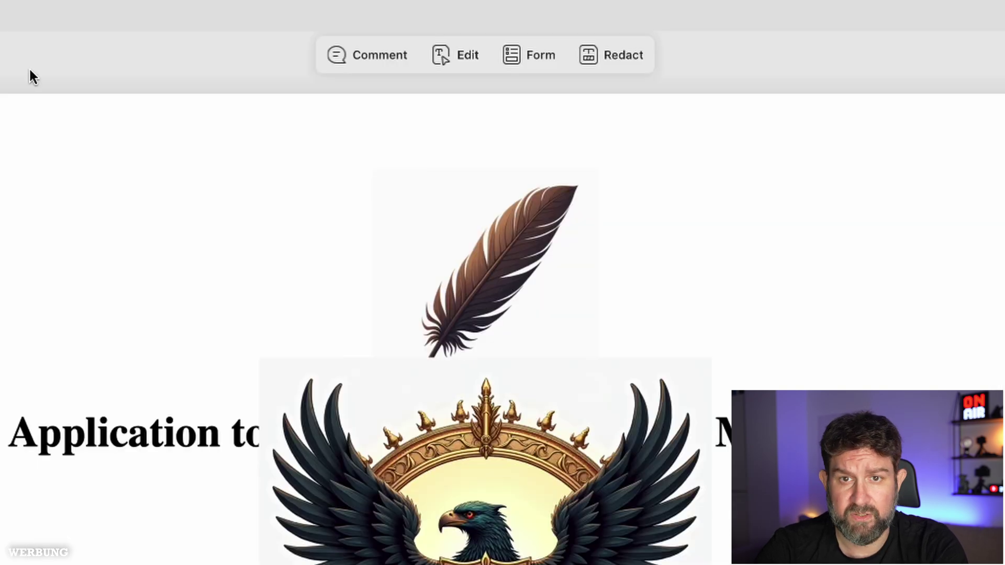
pyautogui.click(438, 60)
pyautogui.click(609, 55)
pyautogui.click(512, 62)
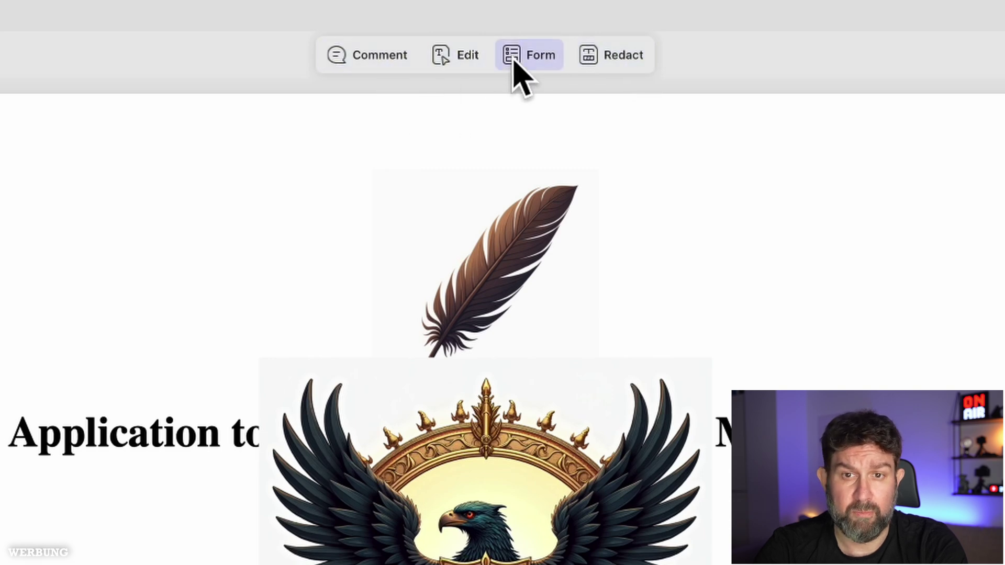
pyautogui.click(366, 60)
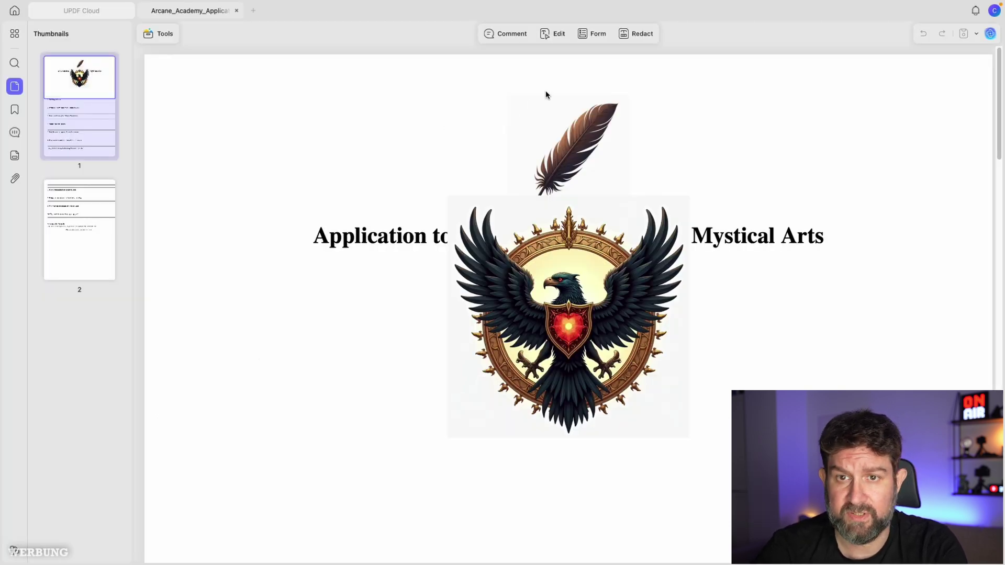
# Step: Move the feather image to the page's lower right and shrink it
pyautogui.click(559, 35)
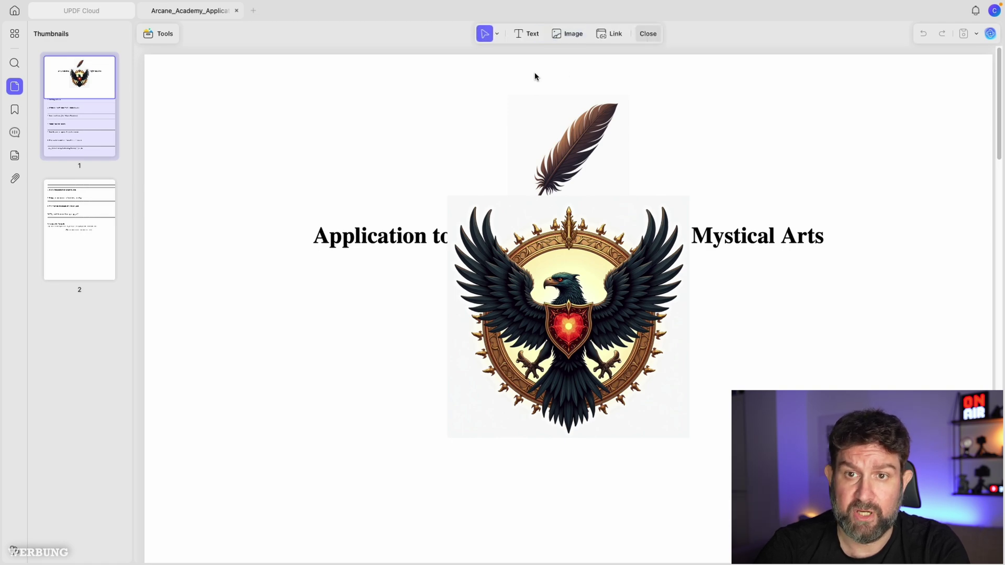
pyautogui.click(568, 34)
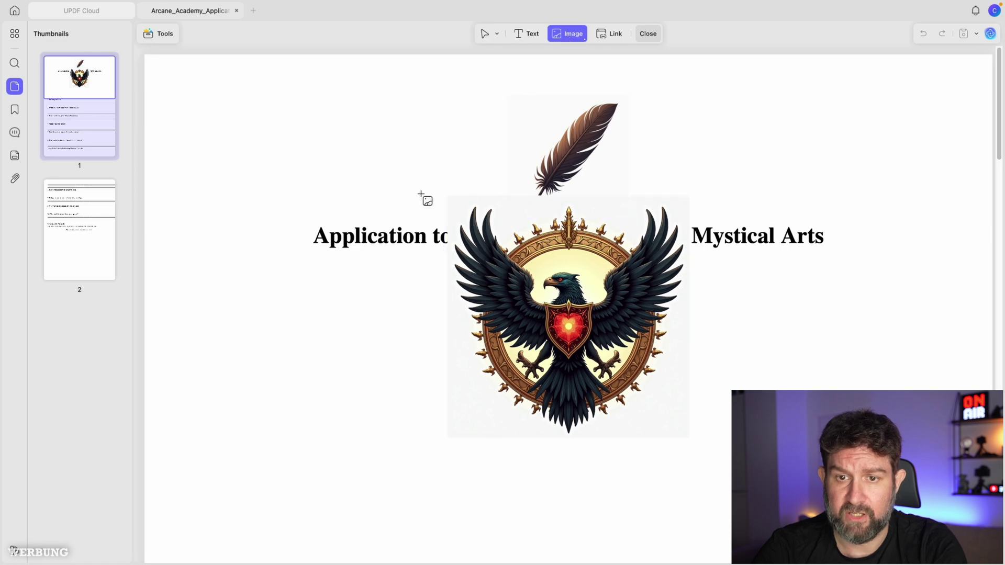
pyautogui.scroll(-1, 410, 193)
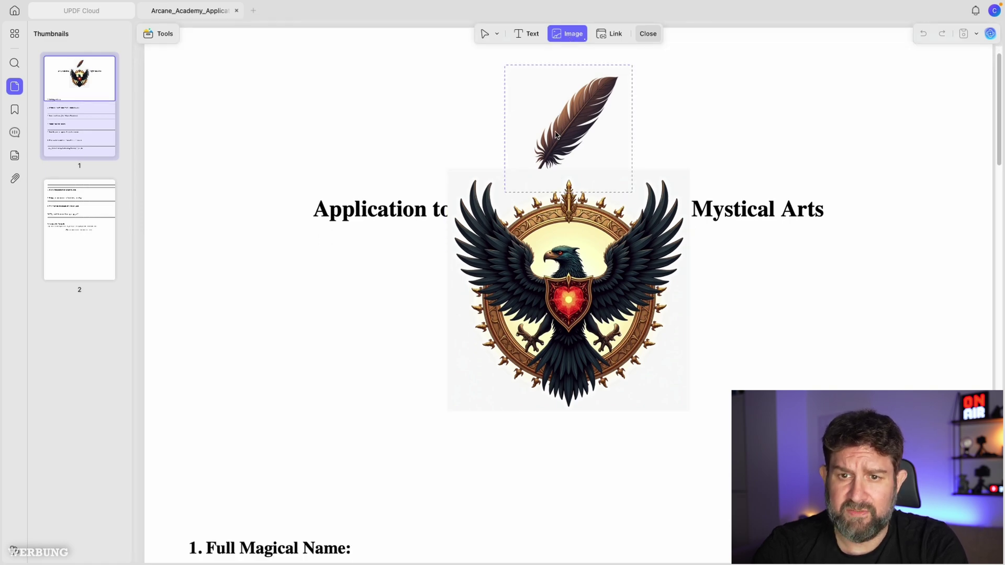
pyautogui.moveTo(561, 127); pyautogui.dragTo(837, 455)
pyautogui.scroll(-5, 838, 455)
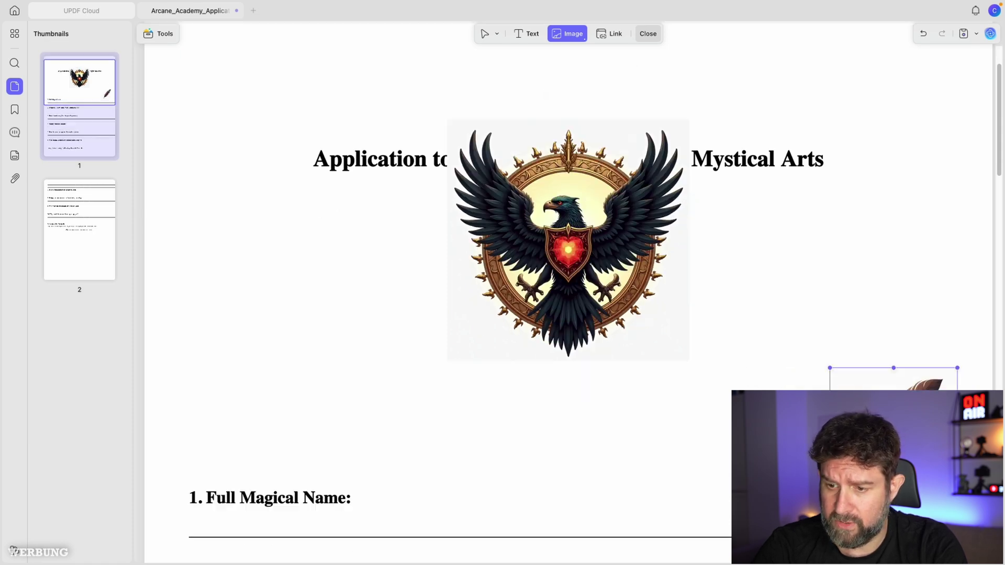
pyautogui.moveTo(957, 400); pyautogui.dragTo(933, 337)
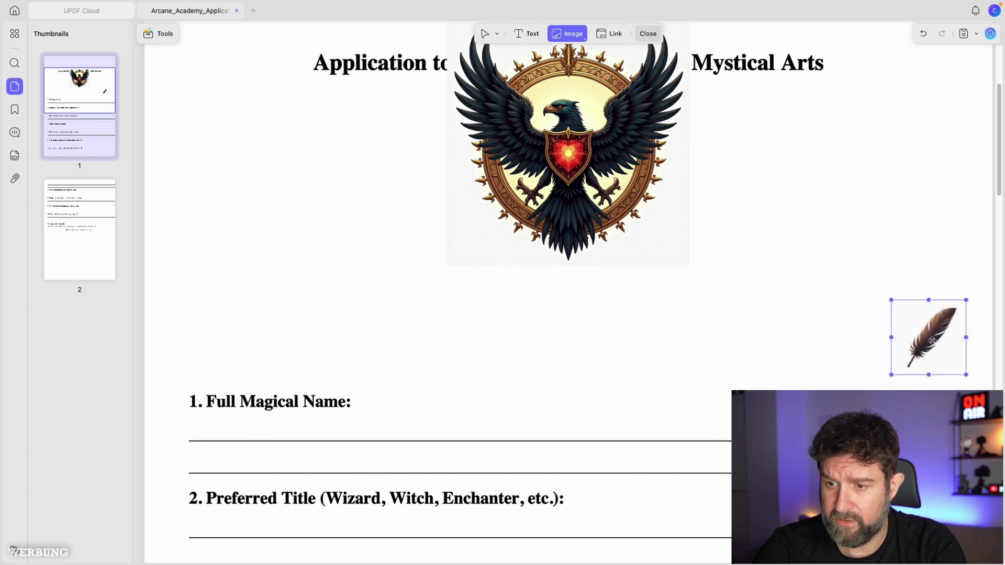
# Step: Shrink the eagle crest to about 120 square and place it above the title
pyautogui.scroll(3, 749, 352)
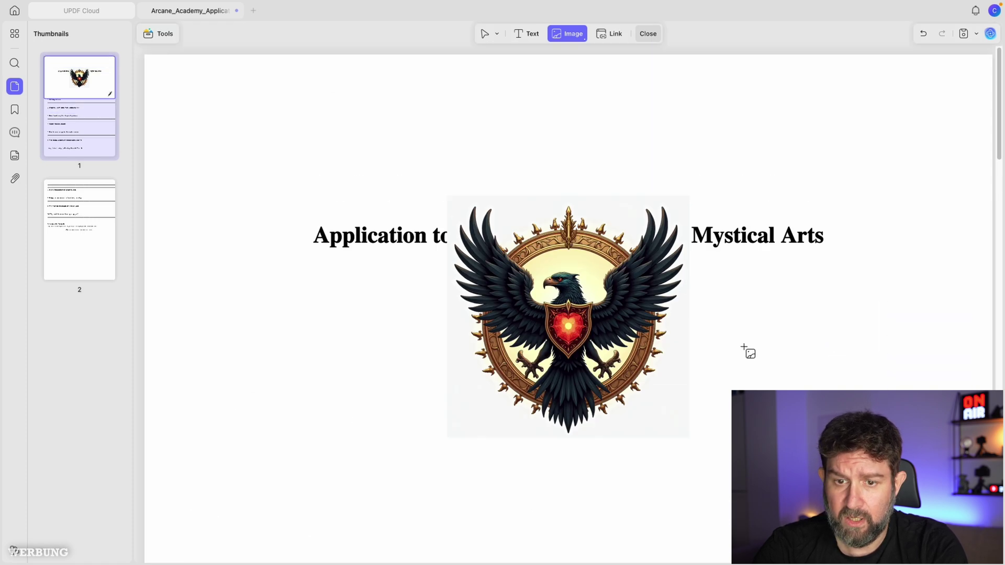
pyautogui.click(576, 327)
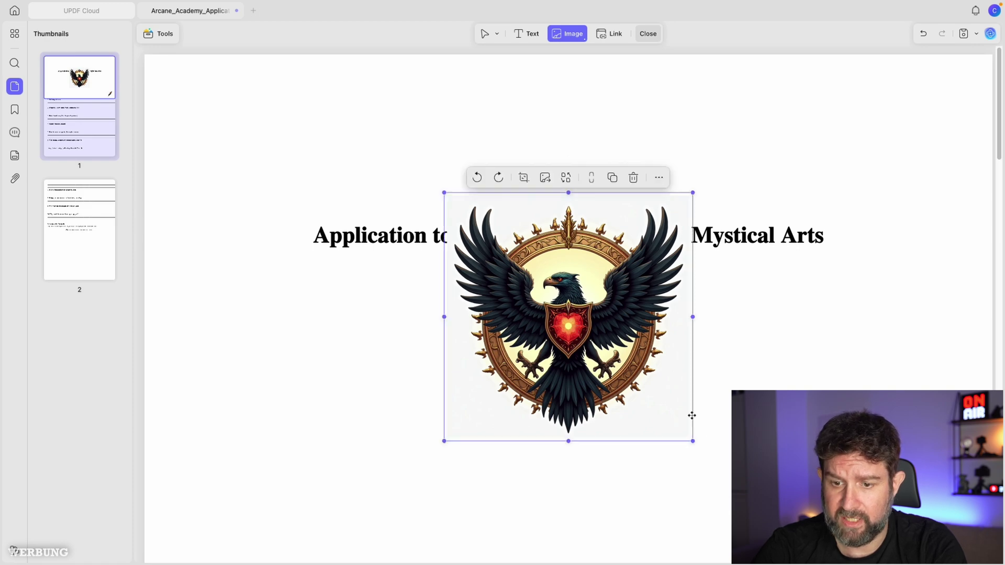
pyautogui.moveTo(693, 442); pyautogui.dragTo(557, 306)
pyautogui.moveTo(502, 260); pyautogui.dragTo(550, 148)
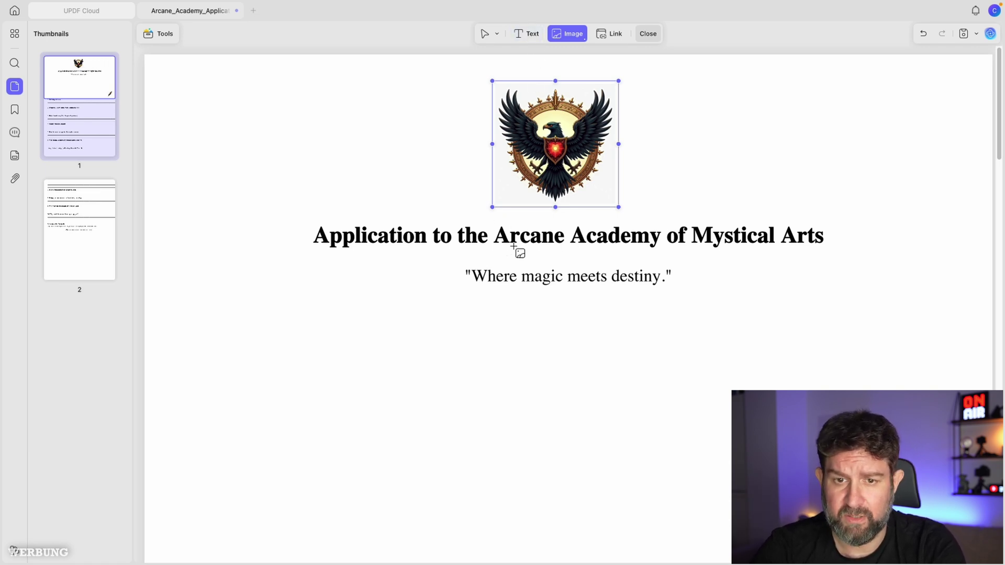
# Step: Change the title font to AppleGothic and widen its box to fit one line
pyautogui.click(529, 35)
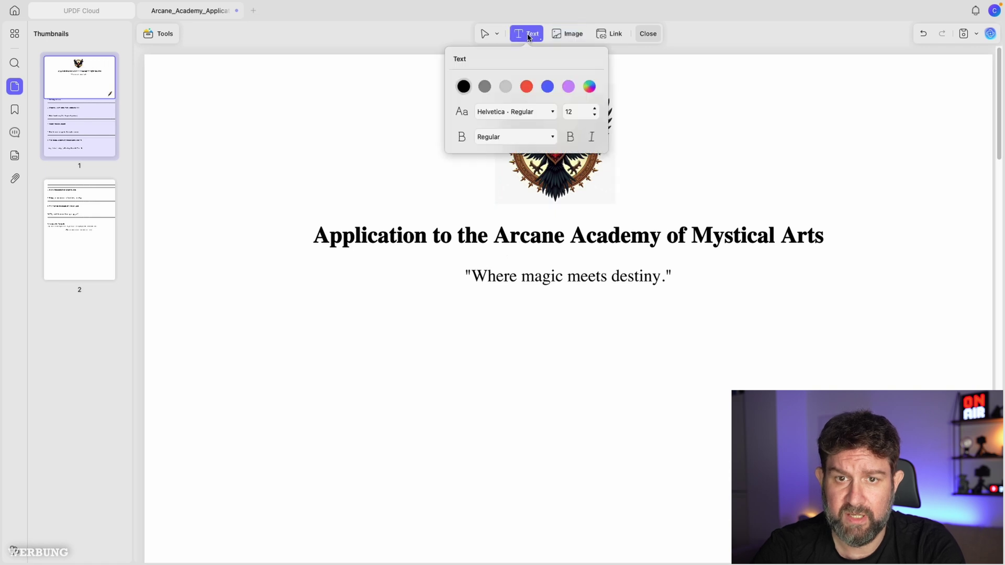
pyautogui.click(320, 241)
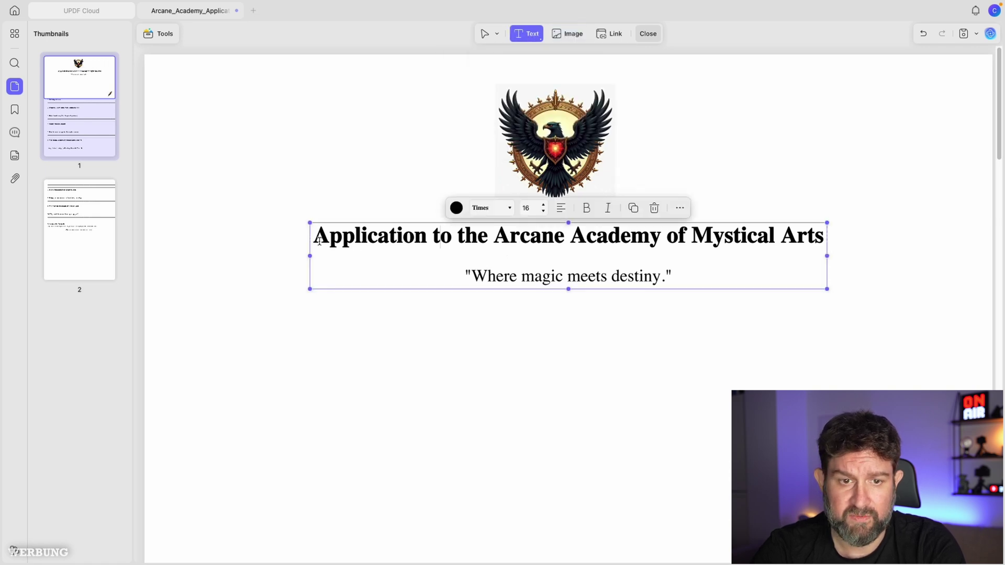
pyautogui.moveTo(320, 241); pyautogui.dragTo(822, 243)
pyautogui.click(490, 207)
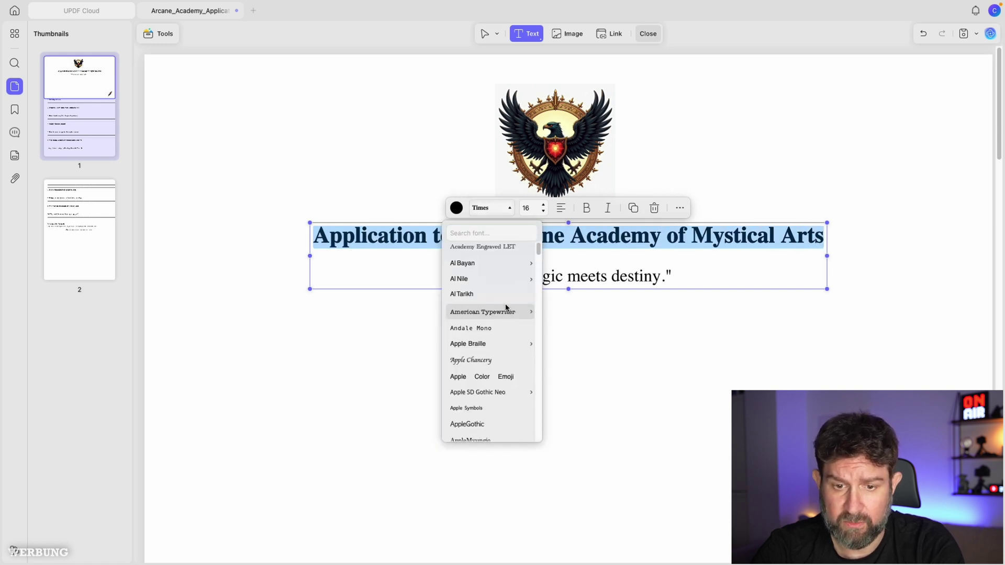
pyautogui.scroll(-3, 506, 309)
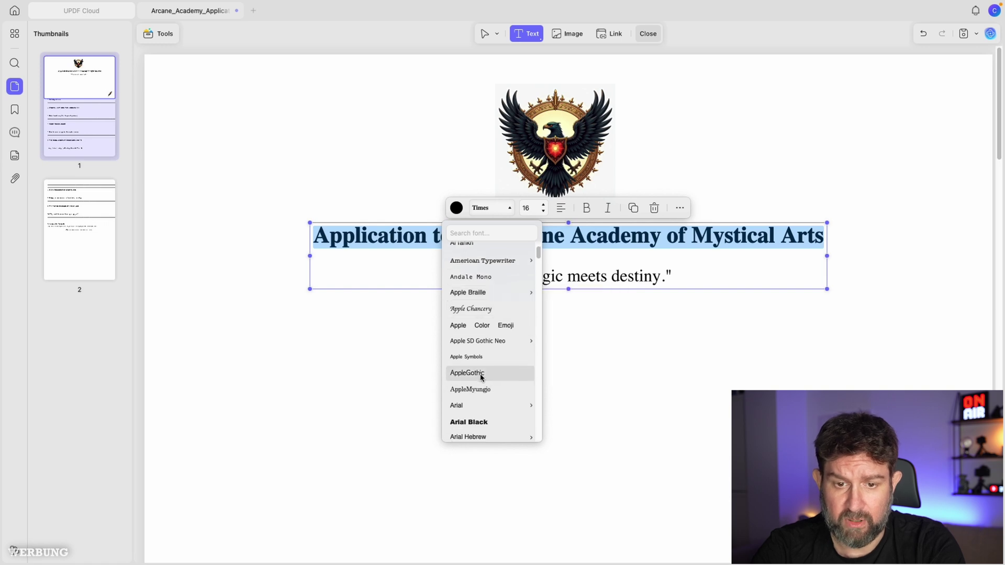
pyautogui.click(481, 378)
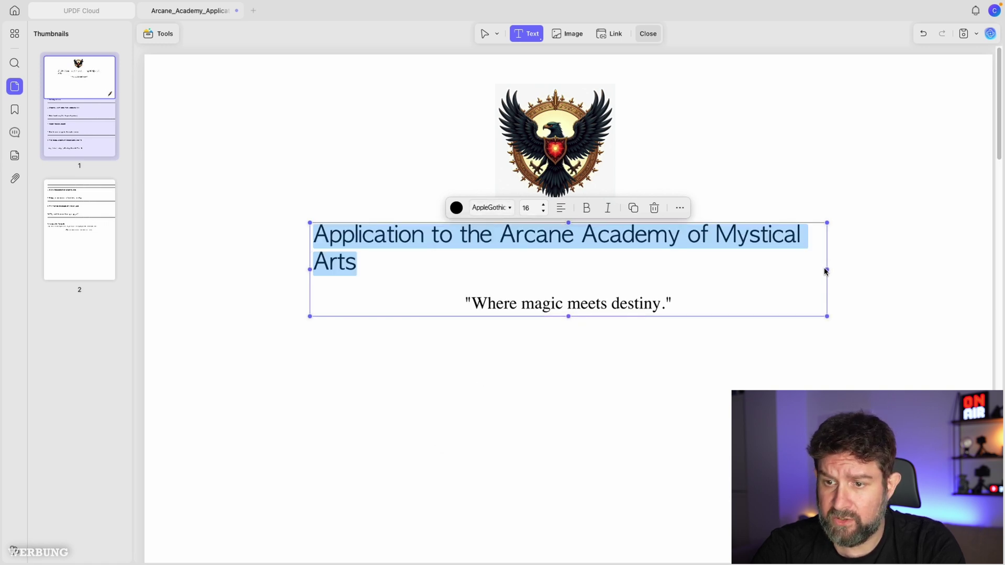
pyautogui.moveTo(828, 272); pyautogui.dragTo(904, 268)
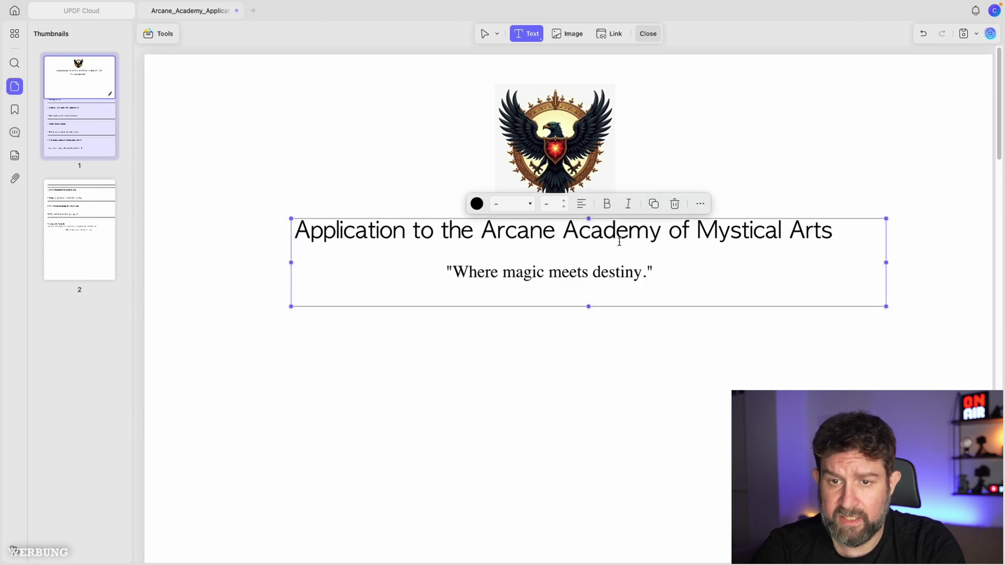
# Step: Make the title bold and narrow its text box from the right
pyautogui.moveTo(305, 233); pyautogui.dragTo(839, 239)
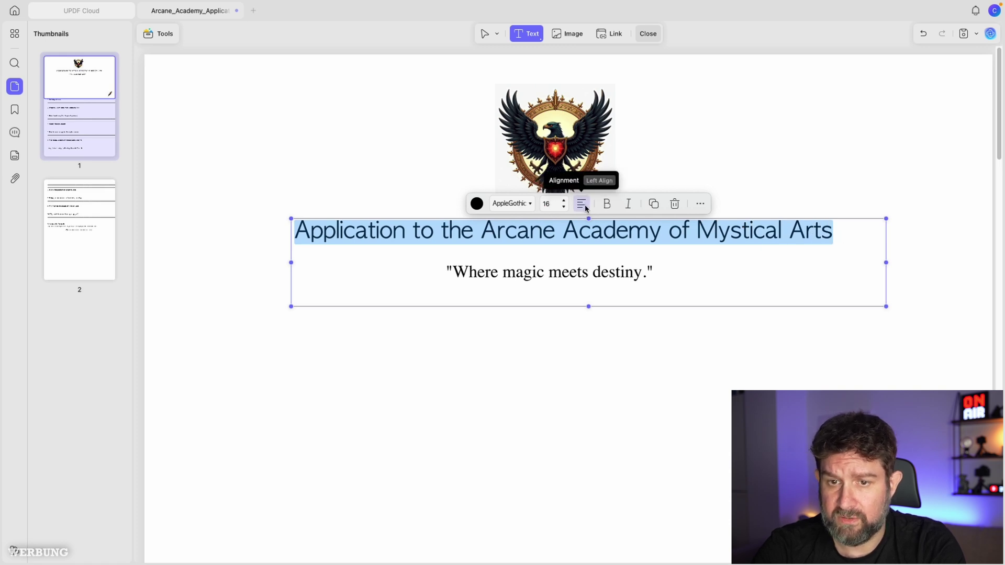
pyautogui.click(608, 210)
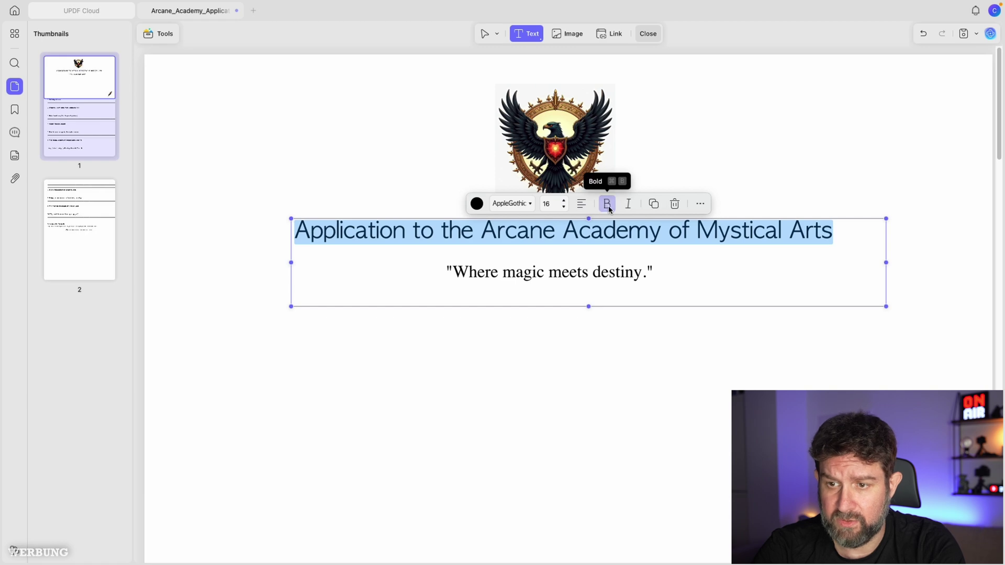
pyautogui.click(887, 265)
pyautogui.moveTo(888, 265); pyautogui.dragTo(841, 262)
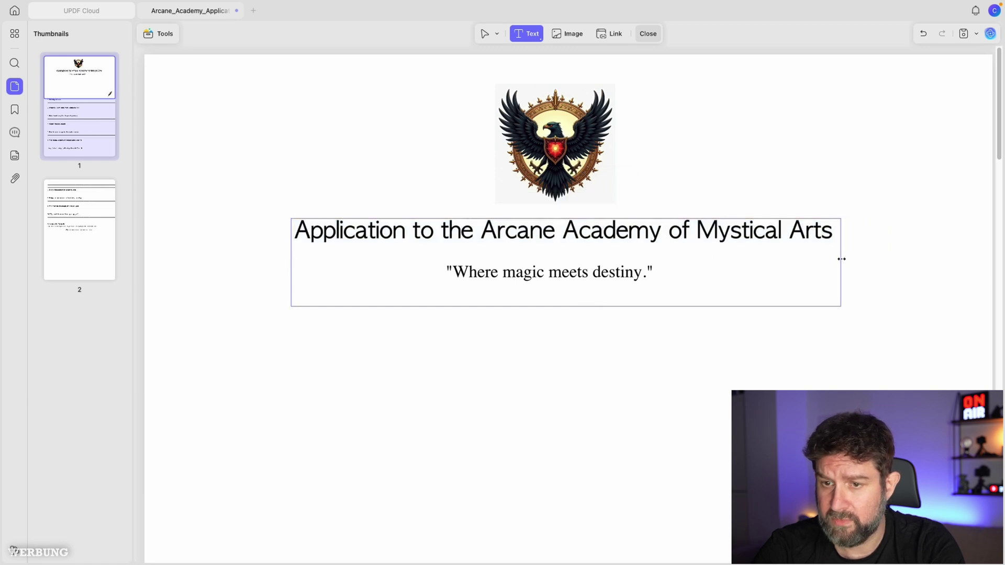
# Step: Set the motto 'Where magic meets destiny.' in Apple Chancery
pyautogui.click(543, 273)
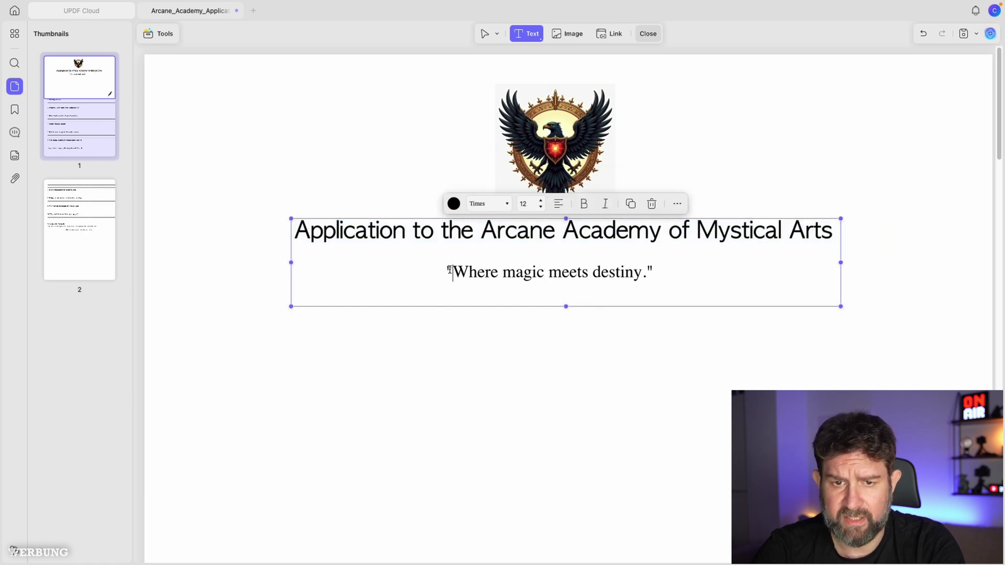
pyautogui.moveTo(450, 270); pyautogui.dragTo(665, 273)
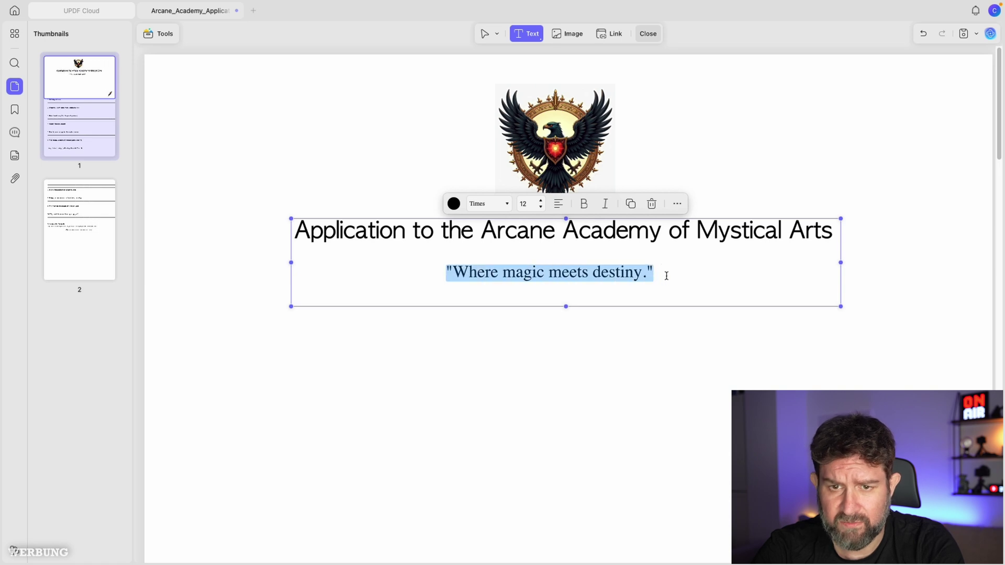
pyautogui.click(501, 208)
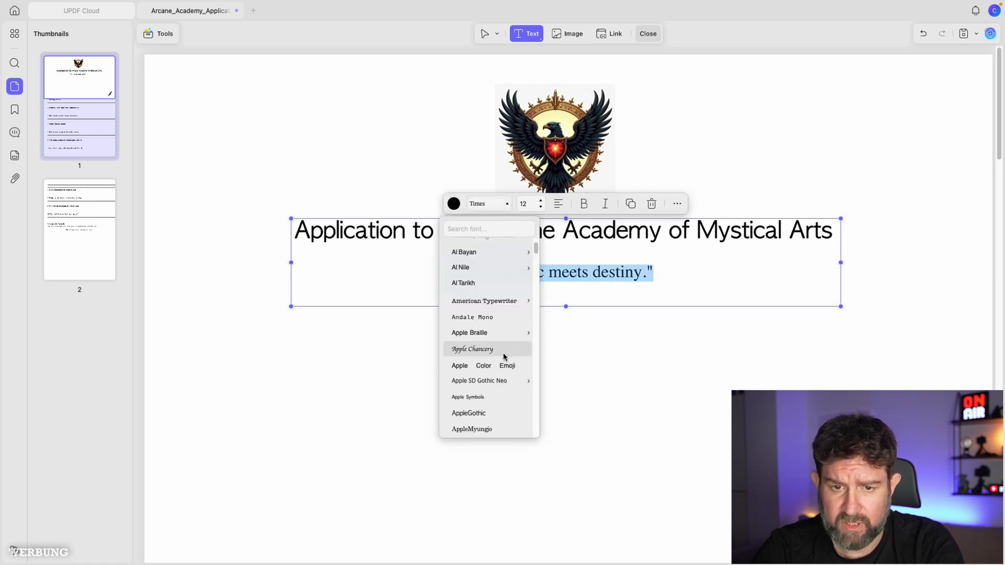
pyautogui.click(486, 352)
pyautogui.click(874, 204)
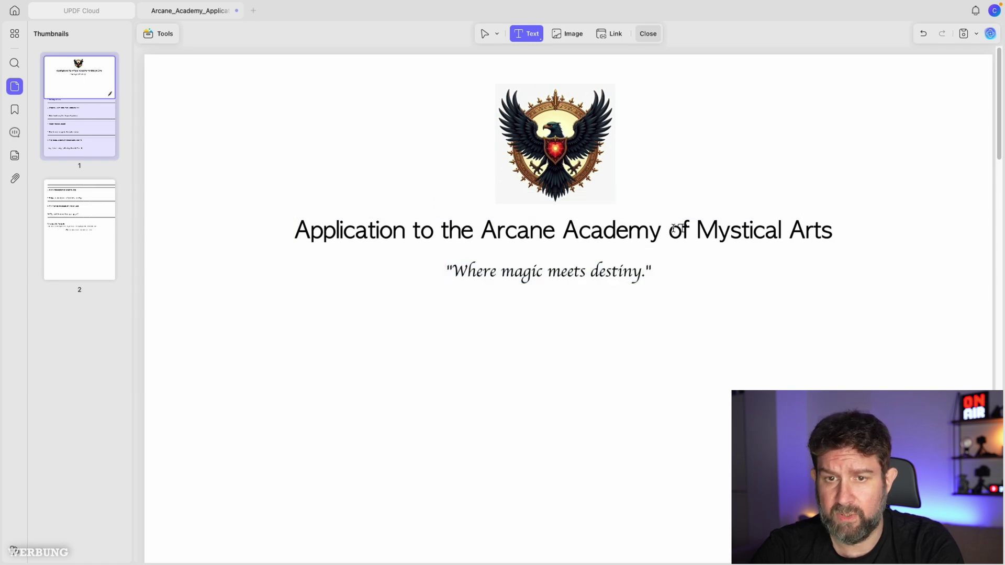
# Step: Set the whole numbered questions block, from 'Full Magical Name:', to AppleGothic size 11
pyautogui.scroll(-1, 864, 230)
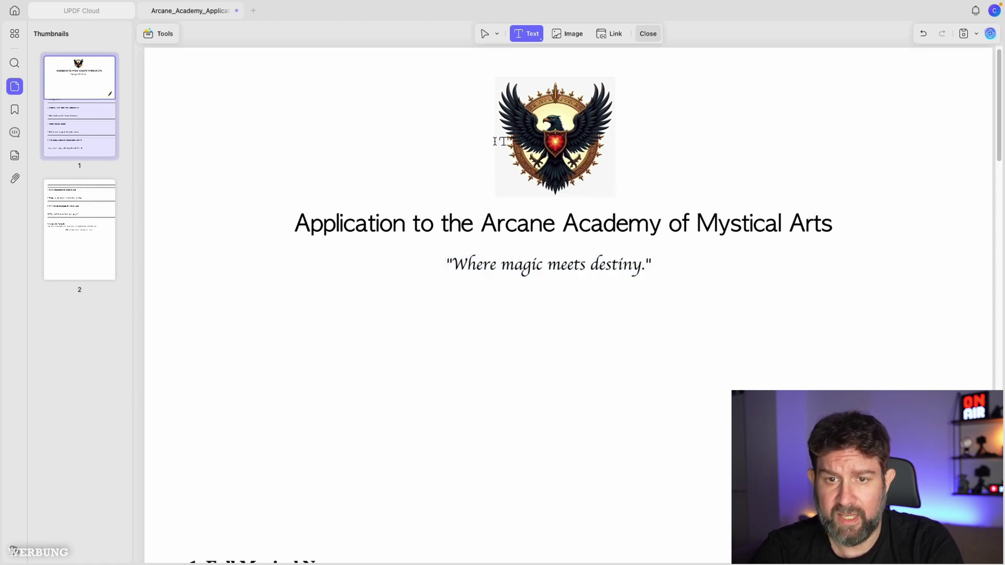
pyautogui.scroll(-5, 796, 204)
pyautogui.scroll(-1, 738, 206)
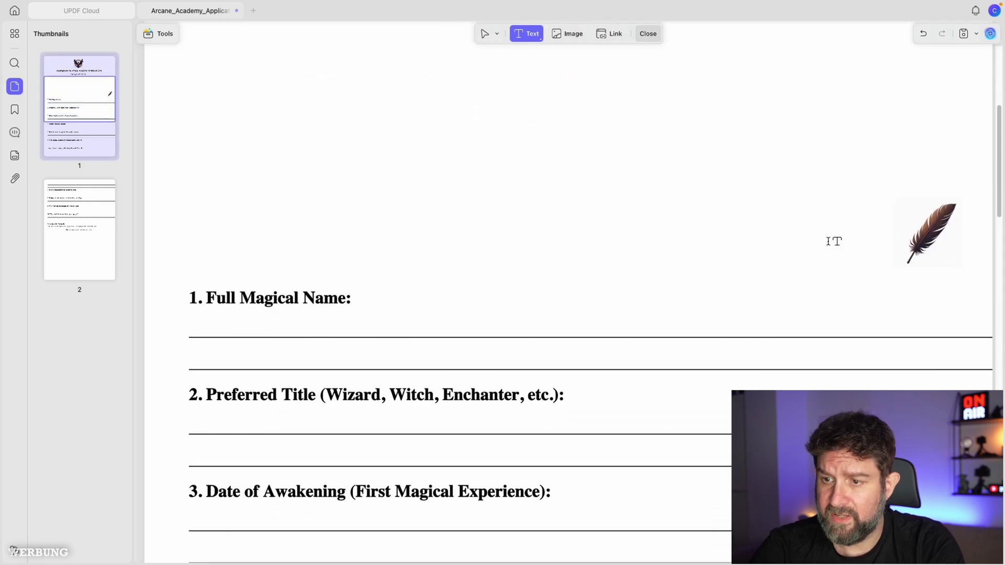
pyautogui.scroll(-2, 309, 294)
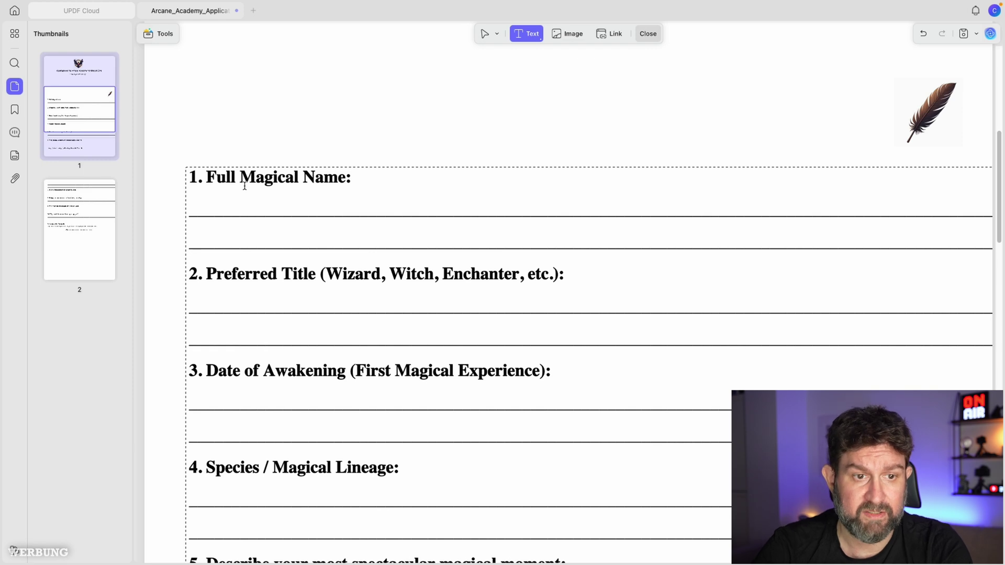
pyautogui.click(194, 178)
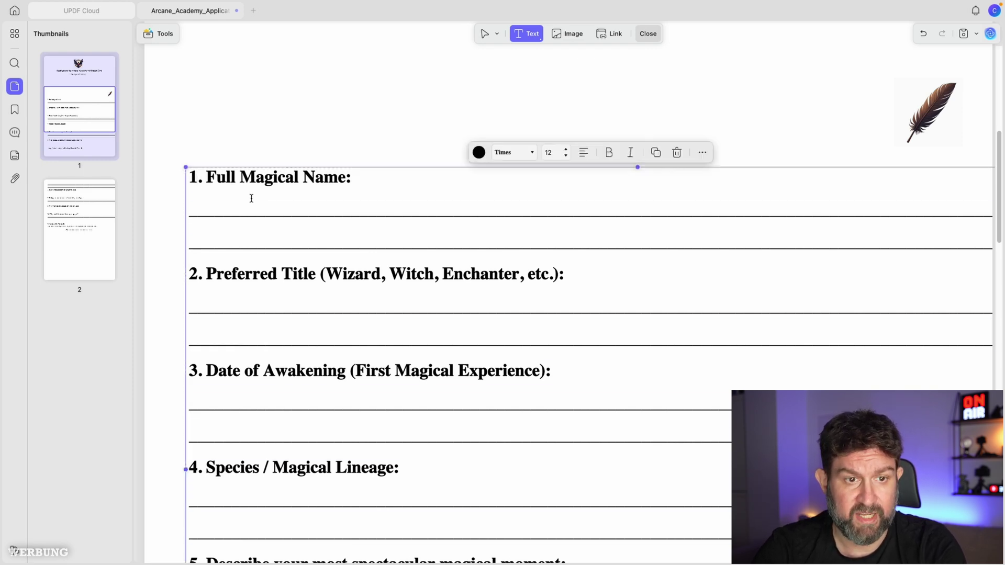
pyautogui.press('super+a')
pyautogui.click(531, 152)
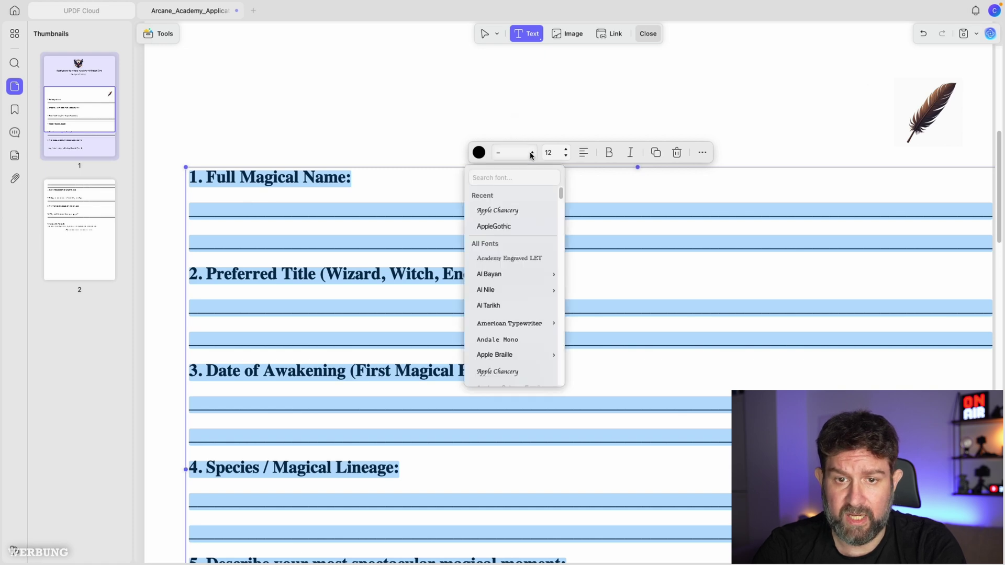
pyautogui.click(523, 229)
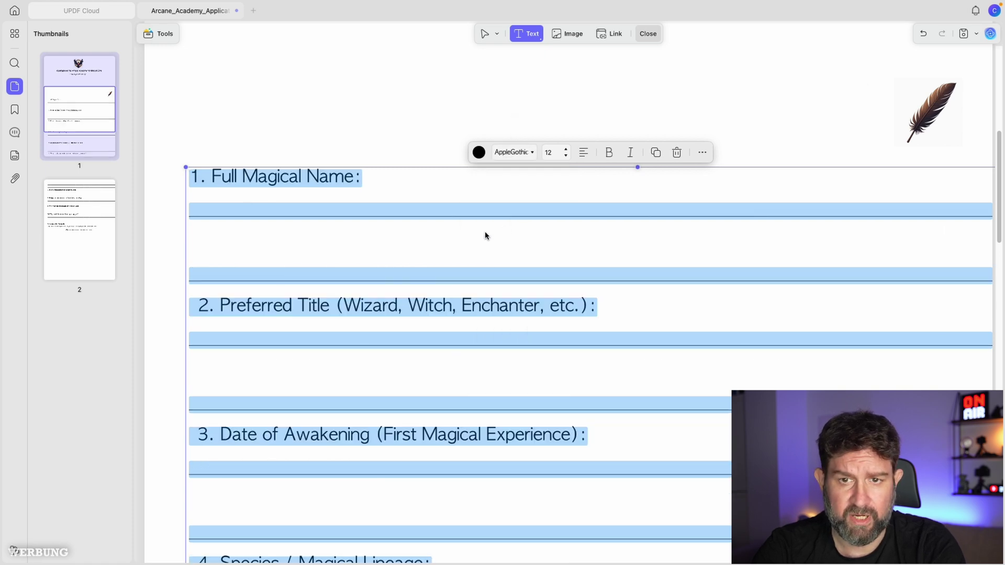
pyautogui.click(566, 156)
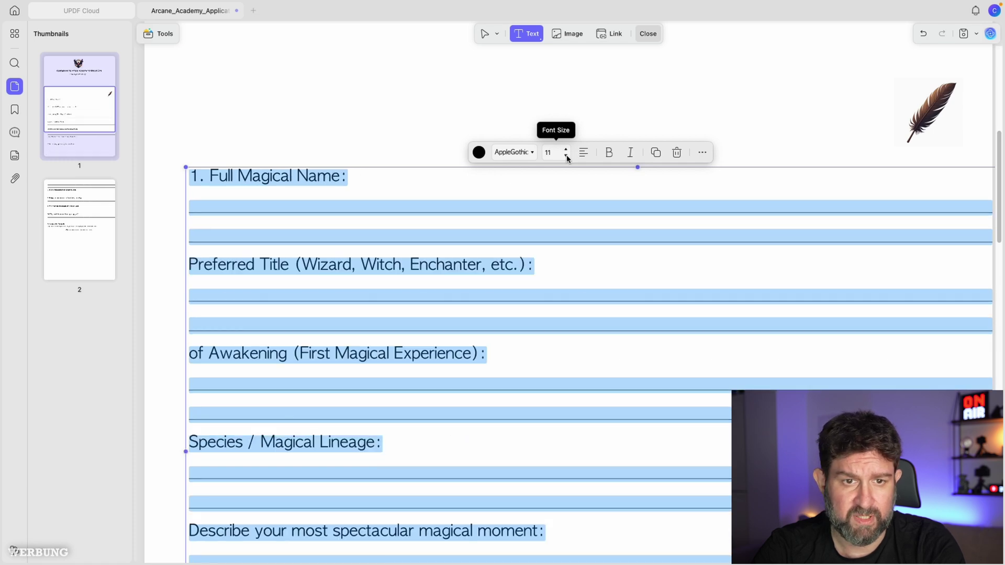
pyautogui.press('Left')
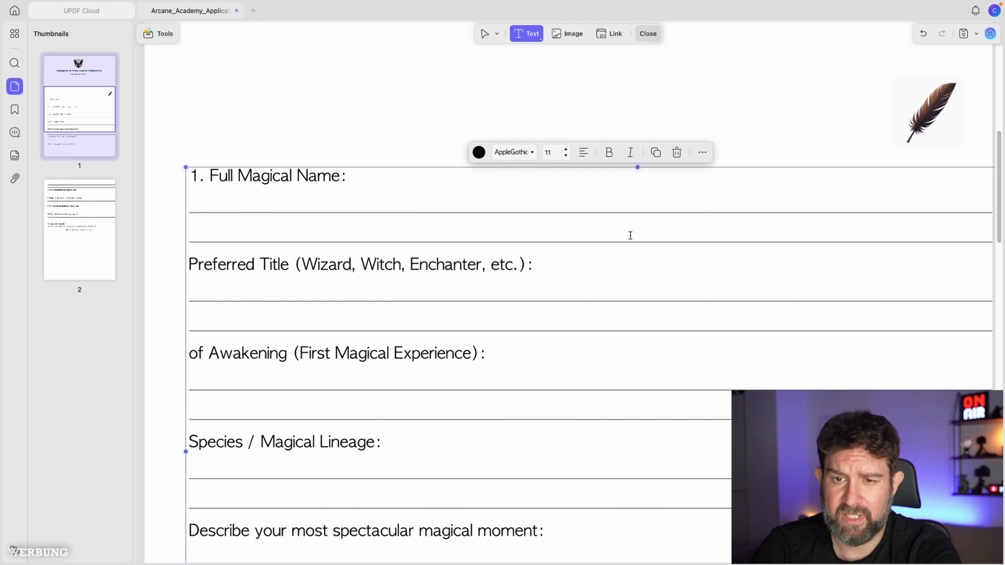
# Step: Delete the blank lines under Full Magical Name and shorten its answer line
pyautogui.moveTo(758, 237); pyautogui.dragTo(548, 206)
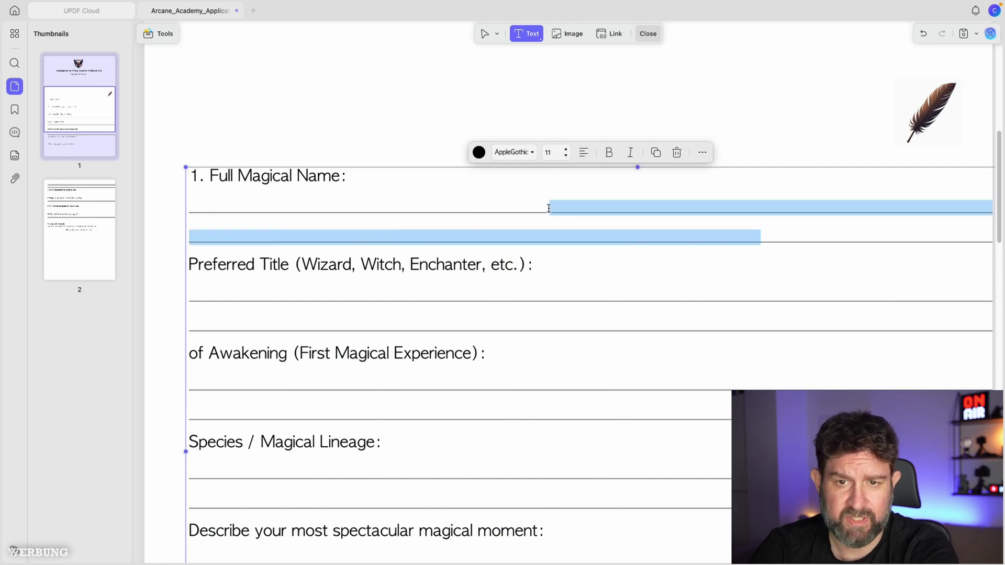
pyautogui.press('BackSpace')
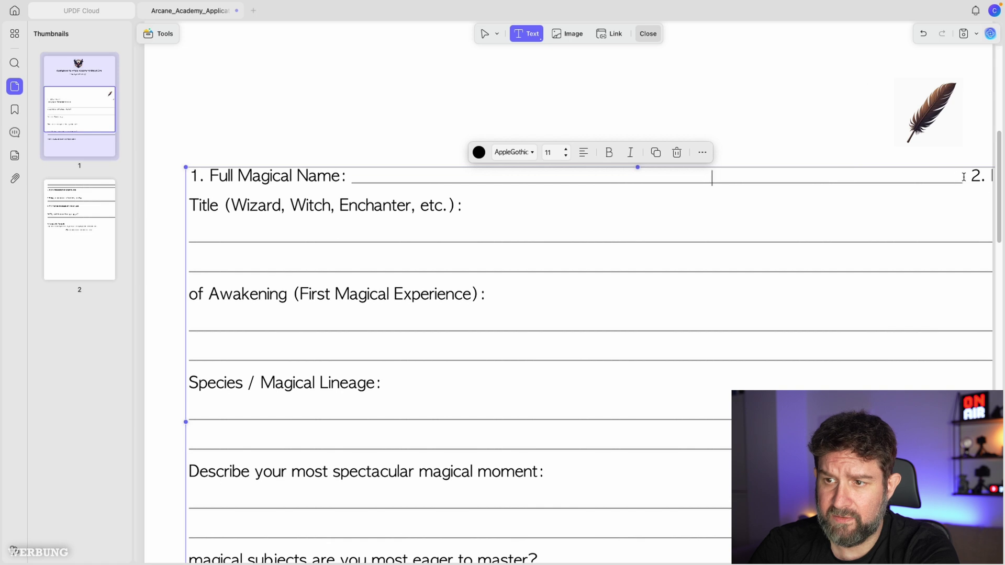
pyautogui.moveTo(963, 177); pyautogui.dragTo(764, 177)
pyautogui.press('BackSpace')
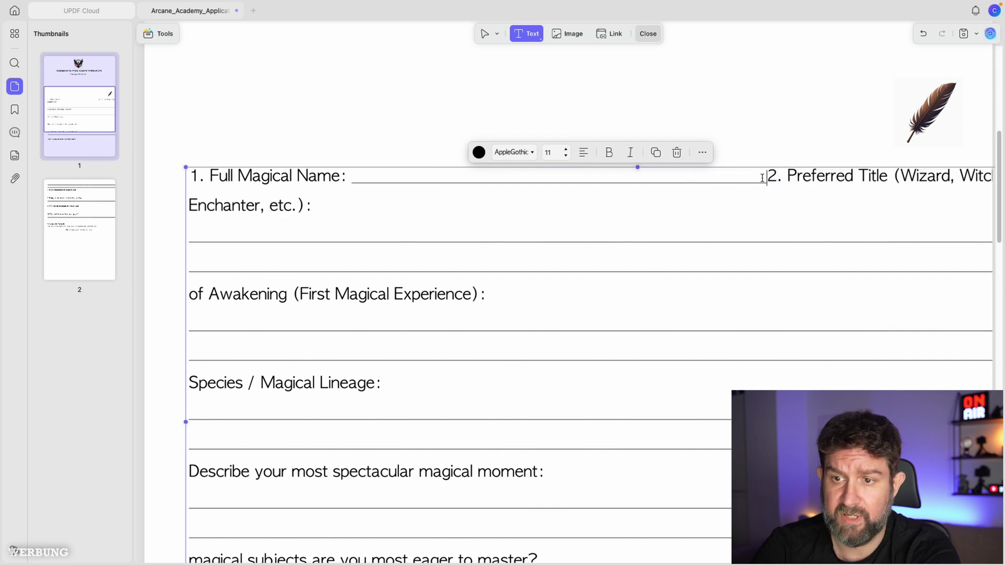
# Step: Put Preferred Title and Date of Awakening on their own lines, with extra space above Date of Awakening
pyautogui.press('Return')
pyautogui.press('Return')
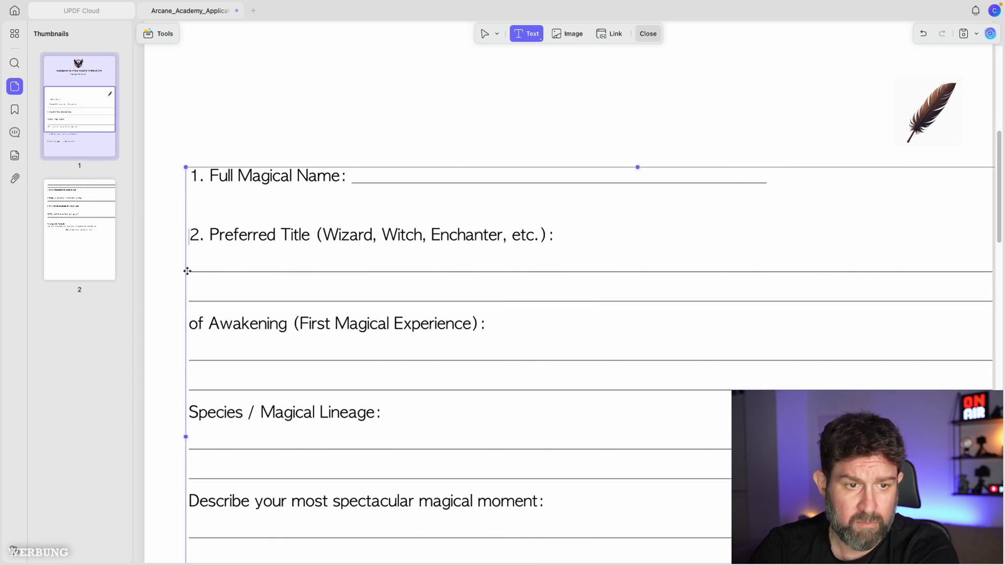
pyautogui.moveTo(188, 268); pyautogui.dragTo(992, 296)
pyautogui.press('BackSpace')
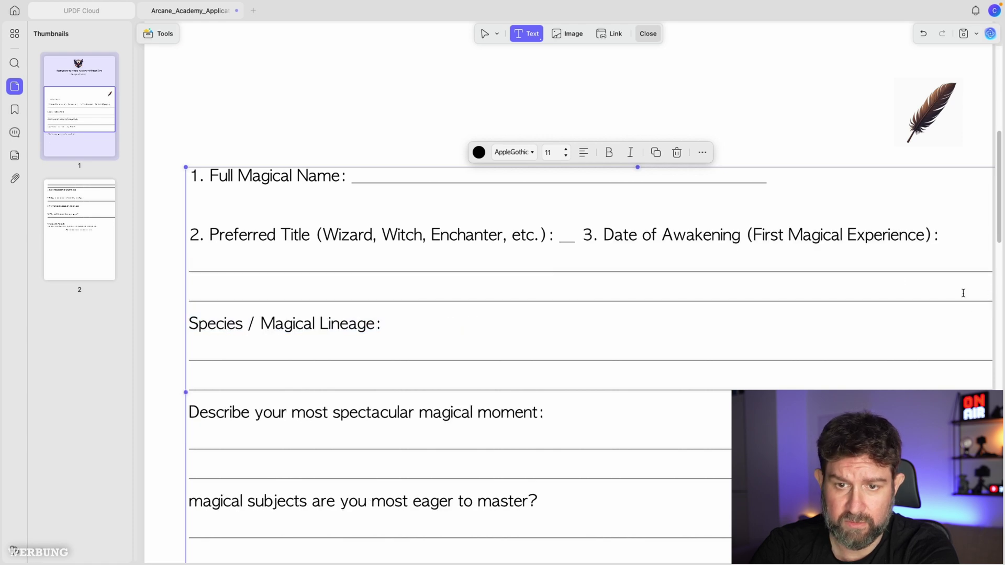
pyautogui.moveTo(584, 234); pyautogui.dragTo(558, 235)
pyautogui.press('BackSpace')
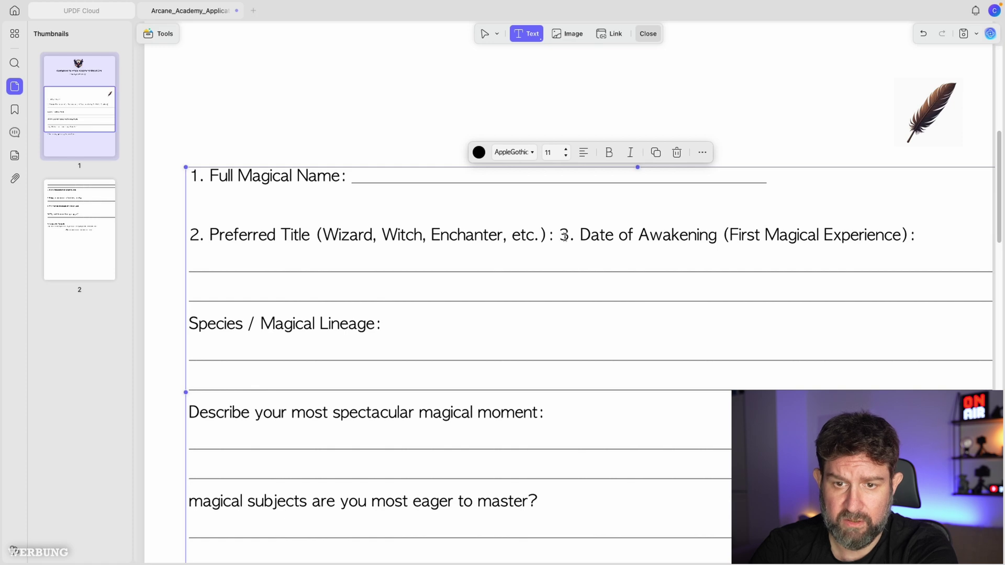
pyautogui.press('Return')
pyautogui.press('Return')
pyautogui.press('Return')
pyautogui.press('Return')
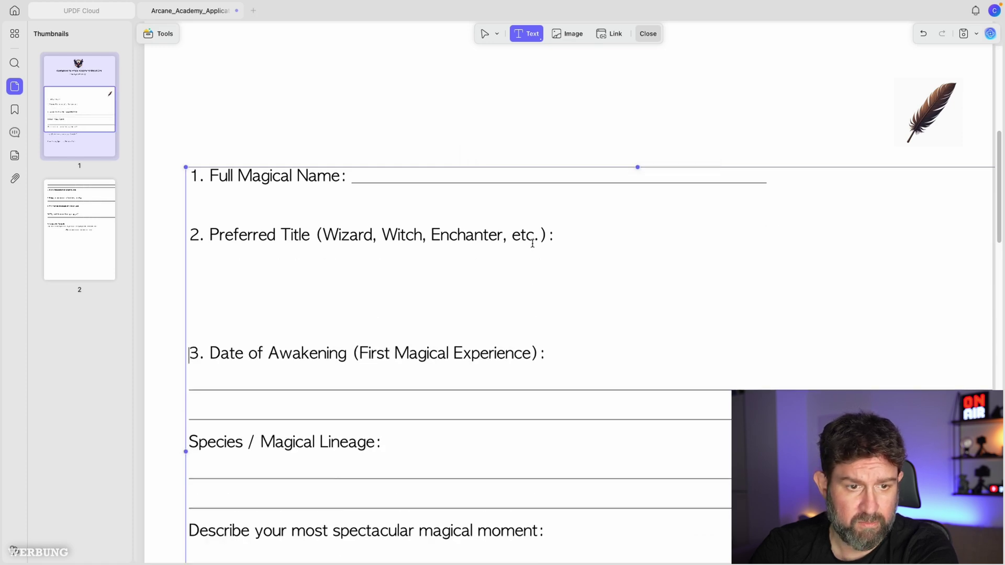
pyautogui.press('Return')
pyautogui.press('Return')
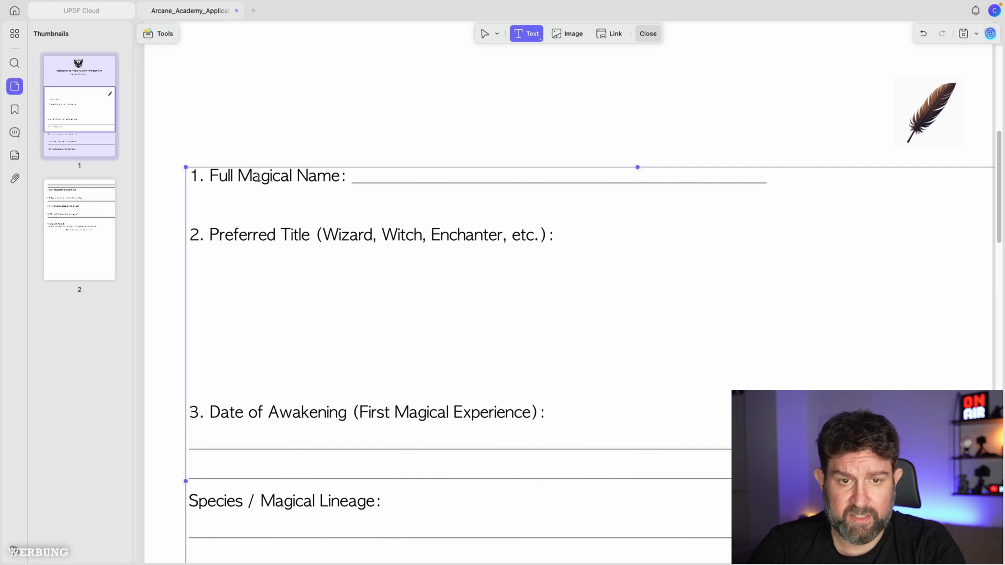
# Step: Remove 'Enchanter' from the Preferred Title examples
pyautogui.moveTo(431, 235); pyautogui.dragTo(512, 235)
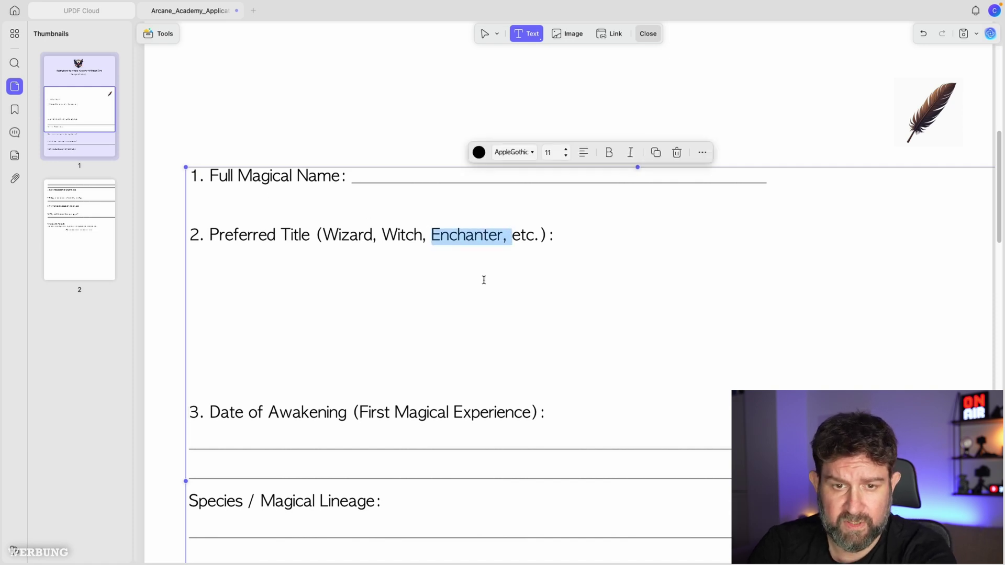
pyautogui.press('BackSpace')
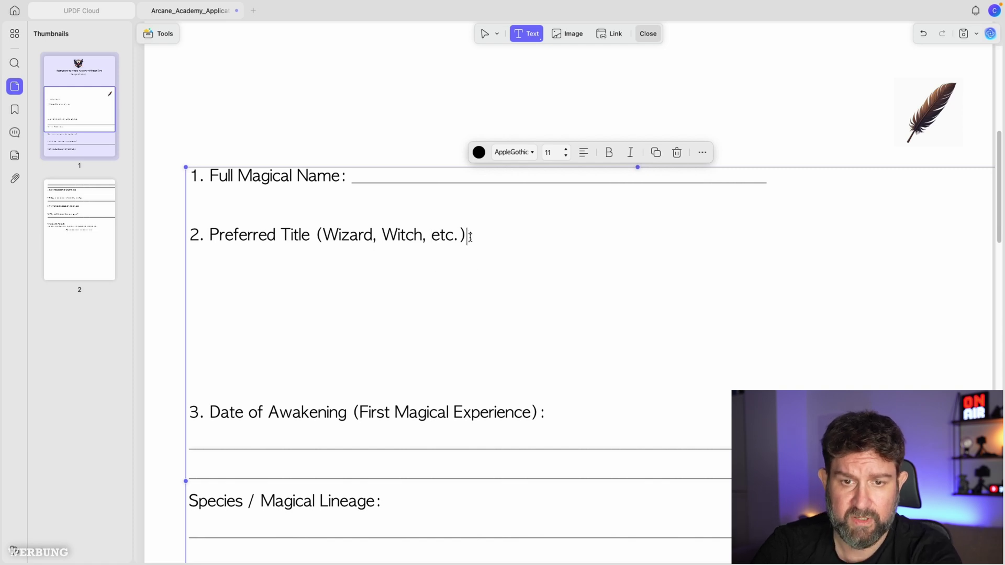
pyautogui.scroll(7, 466, 225)
pyautogui.click(612, 35)
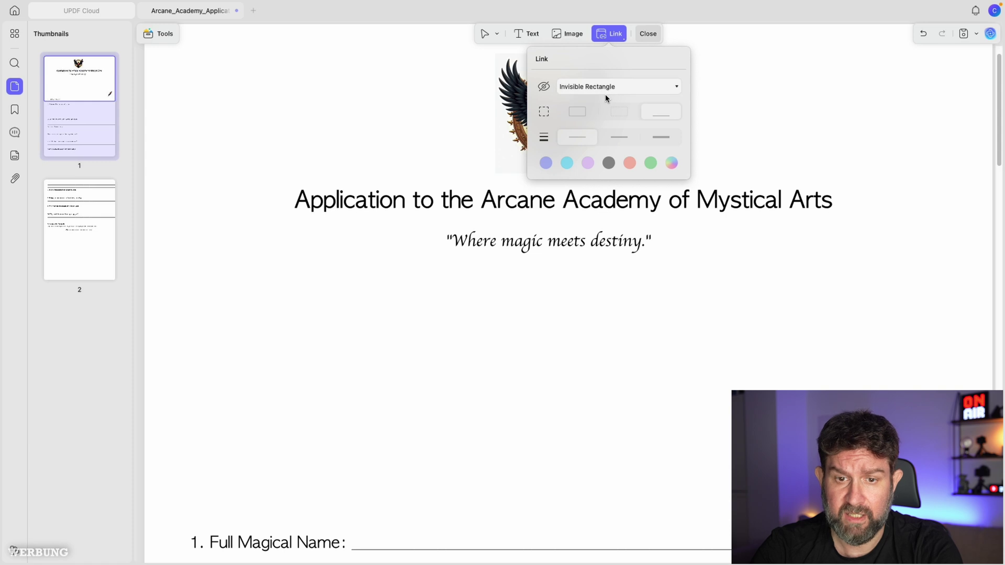
pyautogui.moveTo(468, 286); pyautogui.dragTo(643, 322)
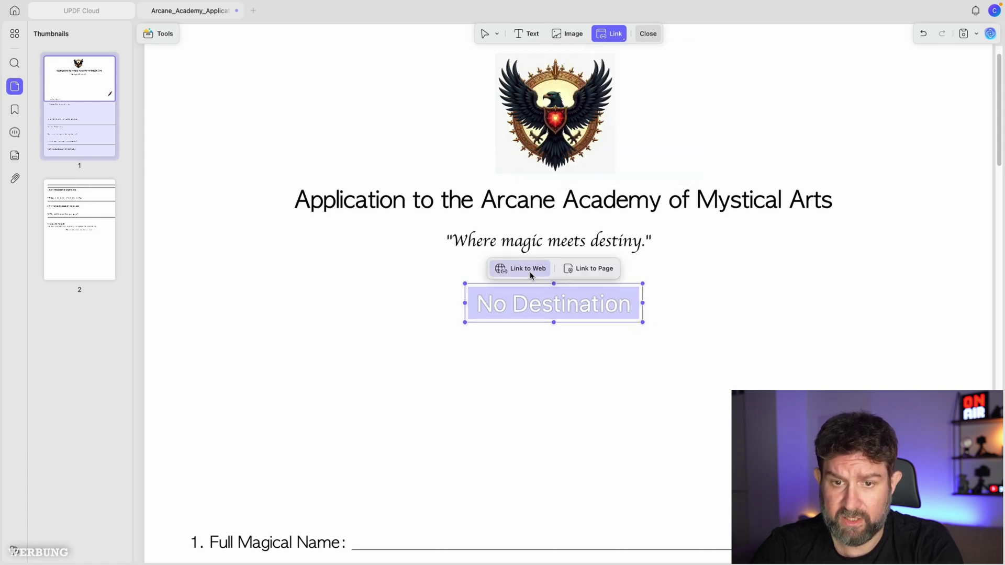
pyautogui.click(529, 272)
pyautogui.write('https://www.updf.com')
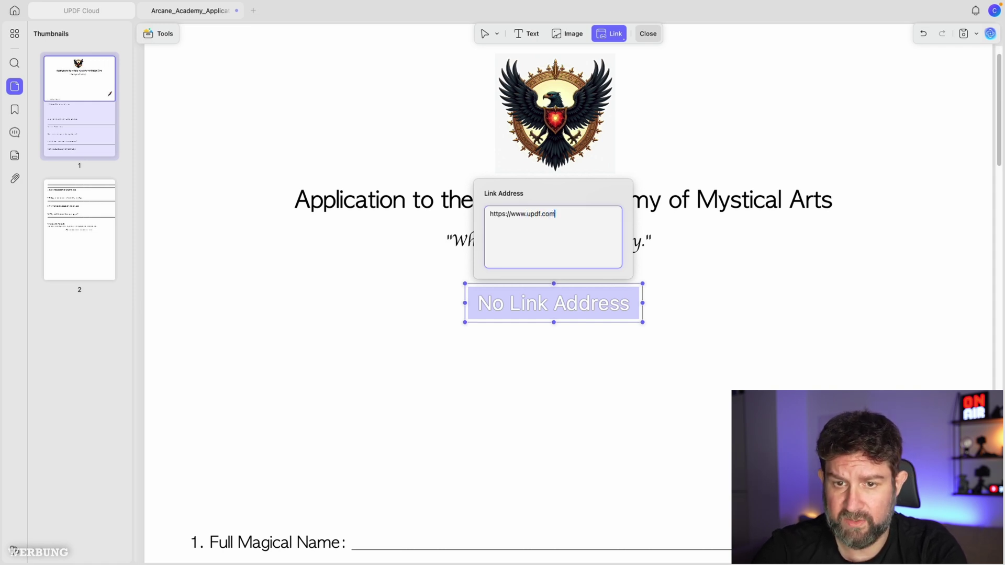
pyautogui.click(675, 218)
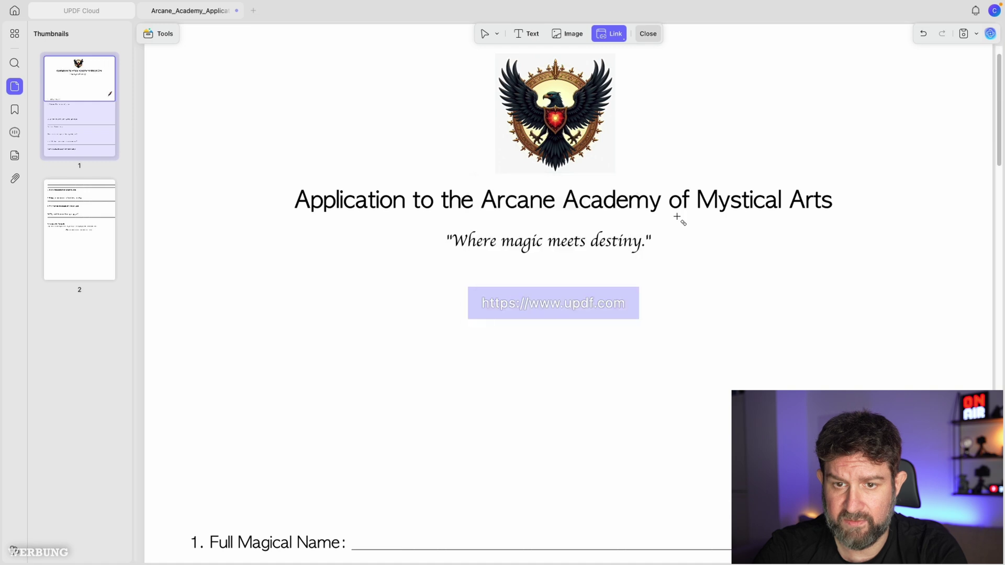
pyautogui.click(571, 309)
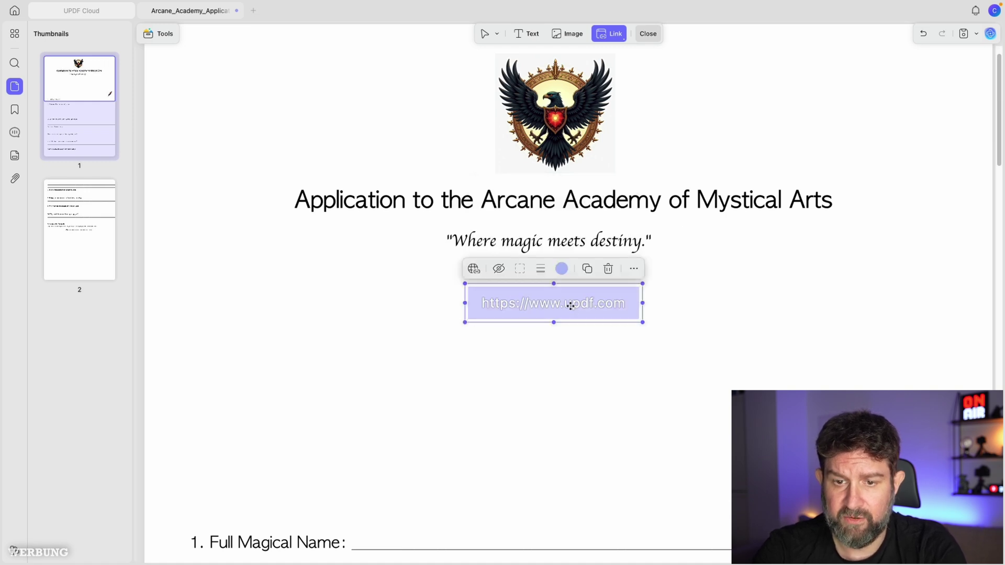
pyautogui.click(679, 293)
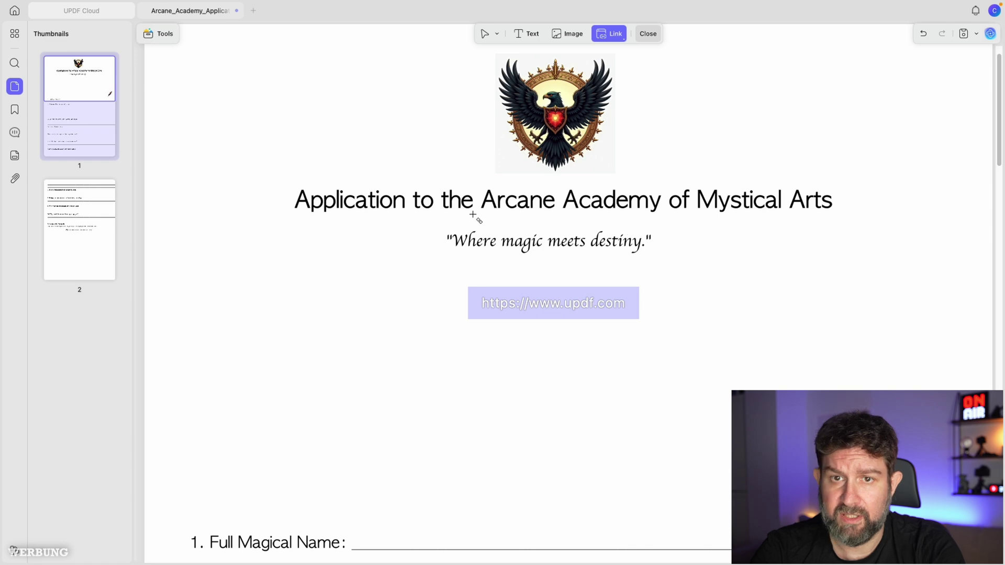
# Step: Leave page editing and draw a Text1 text field across the Full Magical Name answer line
pyautogui.scroll(-7, 414, 214)
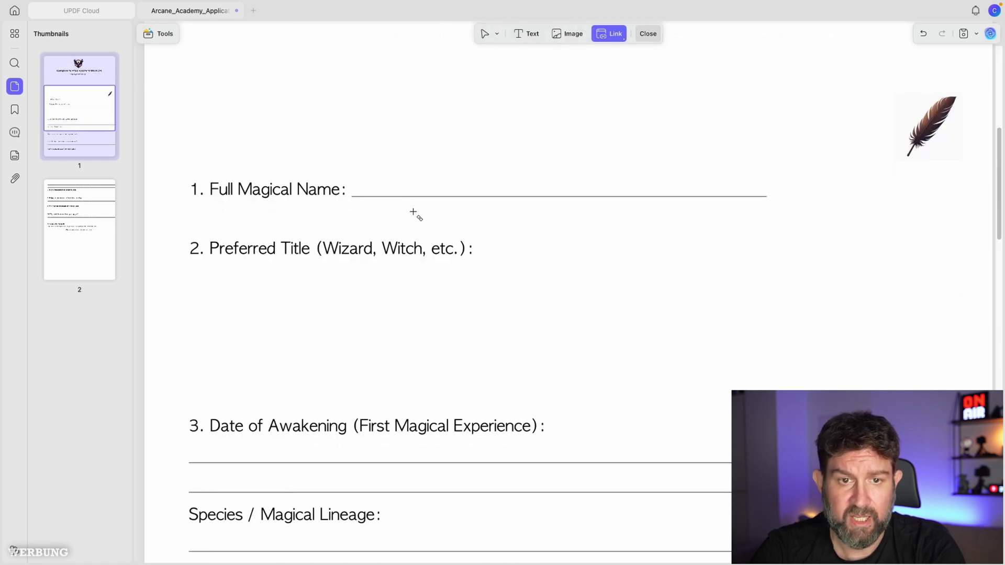
pyautogui.click(598, 32)
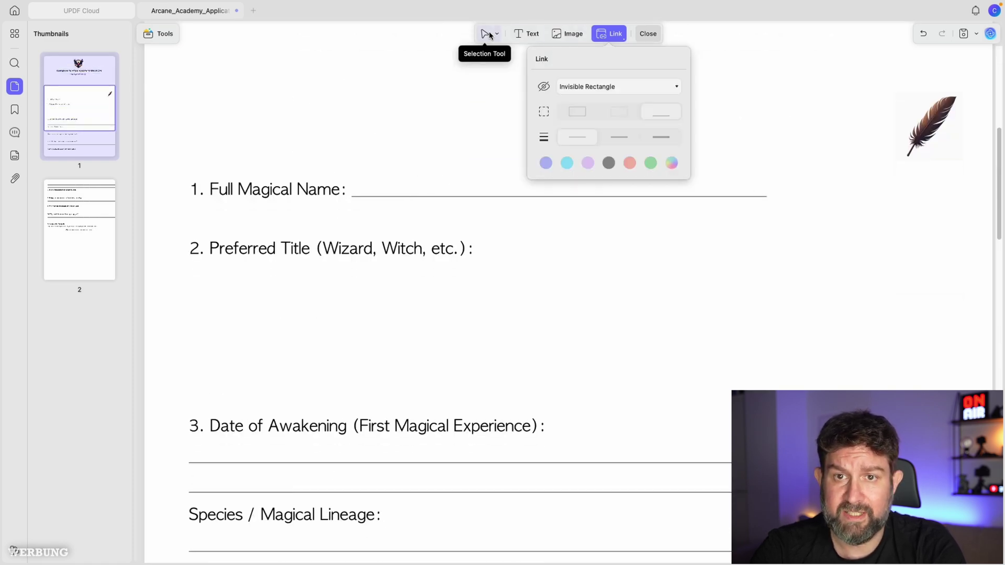
pyautogui.click(507, 46)
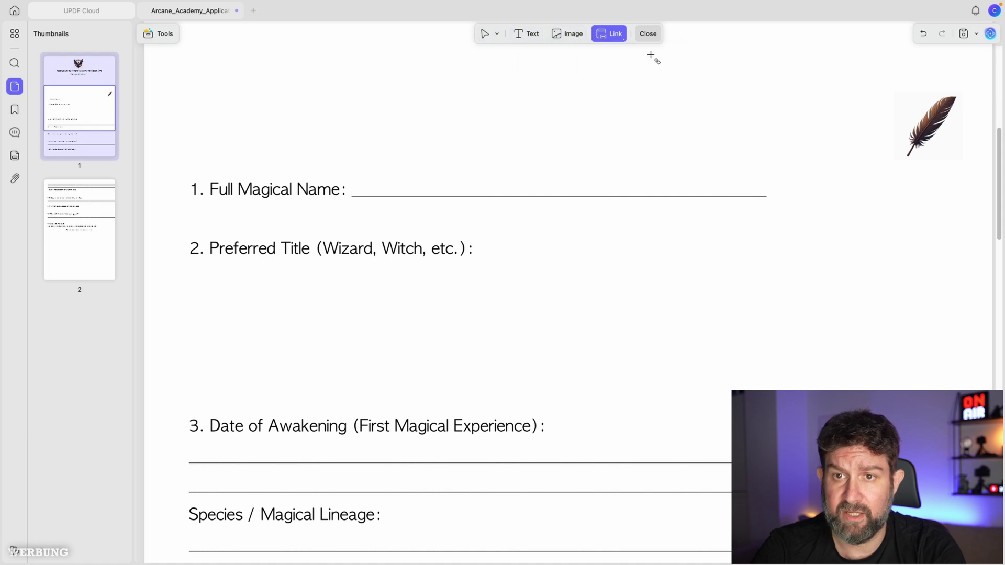
pyautogui.click(648, 34)
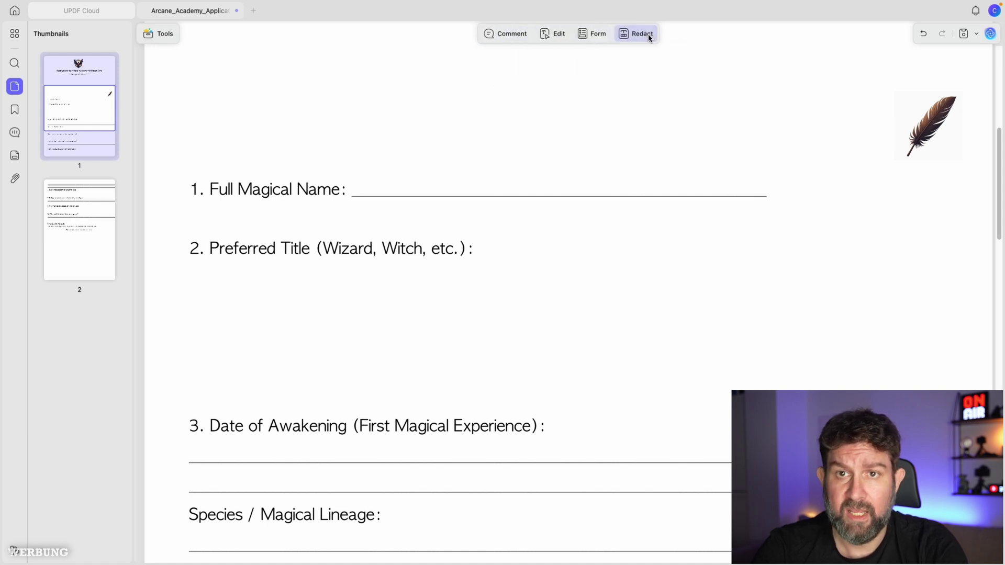
pyautogui.click(592, 34)
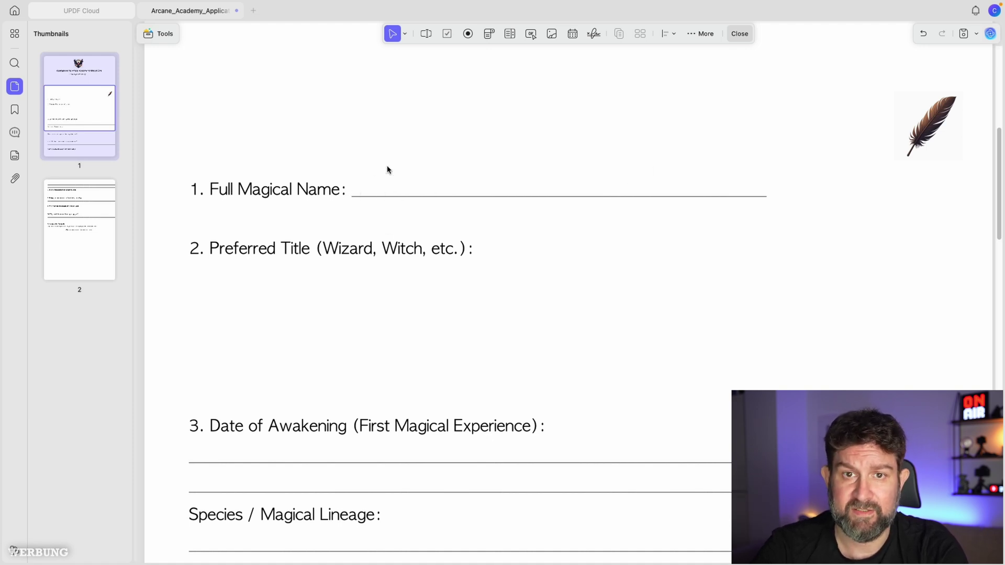
pyautogui.click(425, 34)
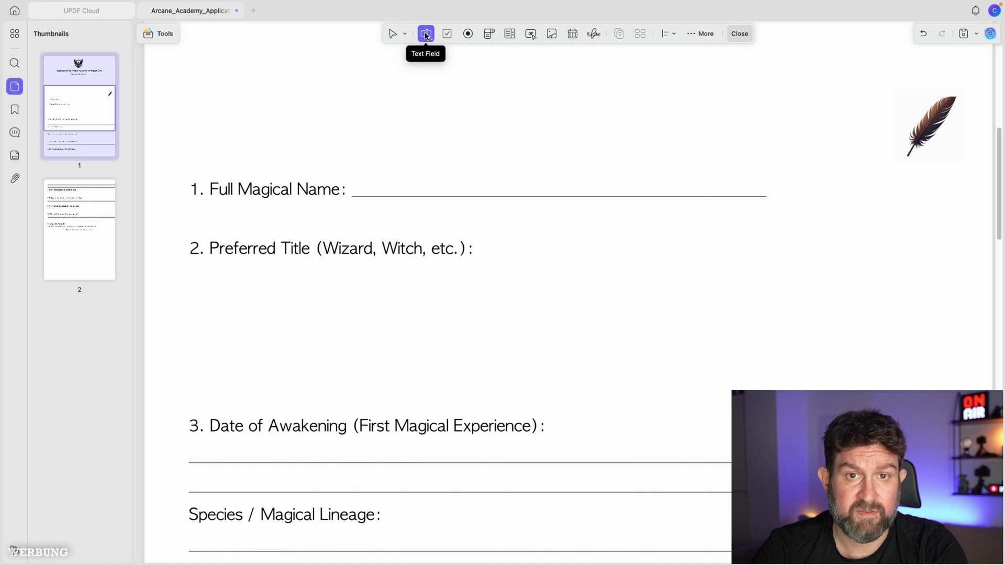
pyautogui.moveTo(353, 171); pyautogui.dragTo(762, 196)
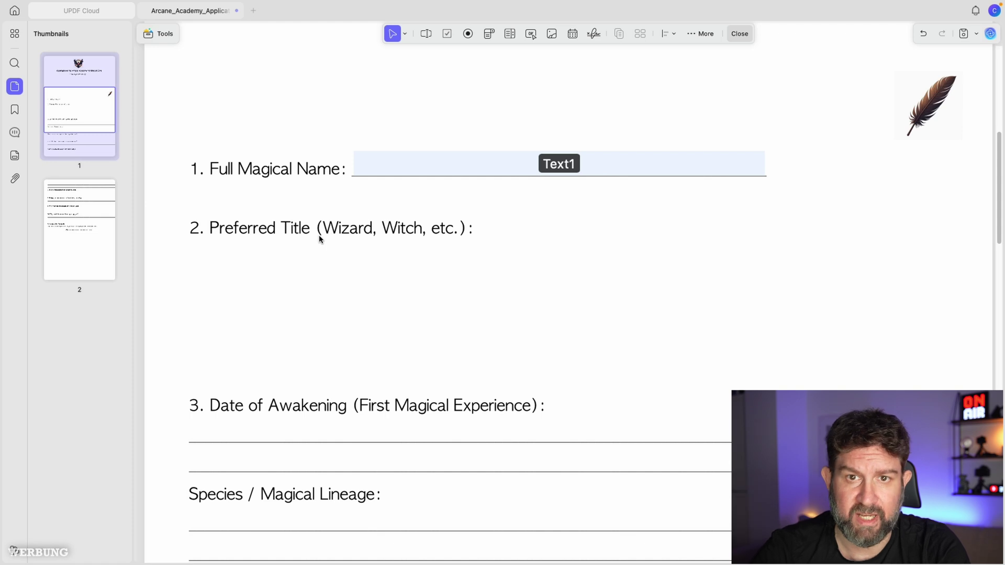
# Step: Stack five Group1 radio buttons in a vertical column beside 'Preferred Title (Wizard, Witch, etc.)'
pyautogui.click(467, 33)
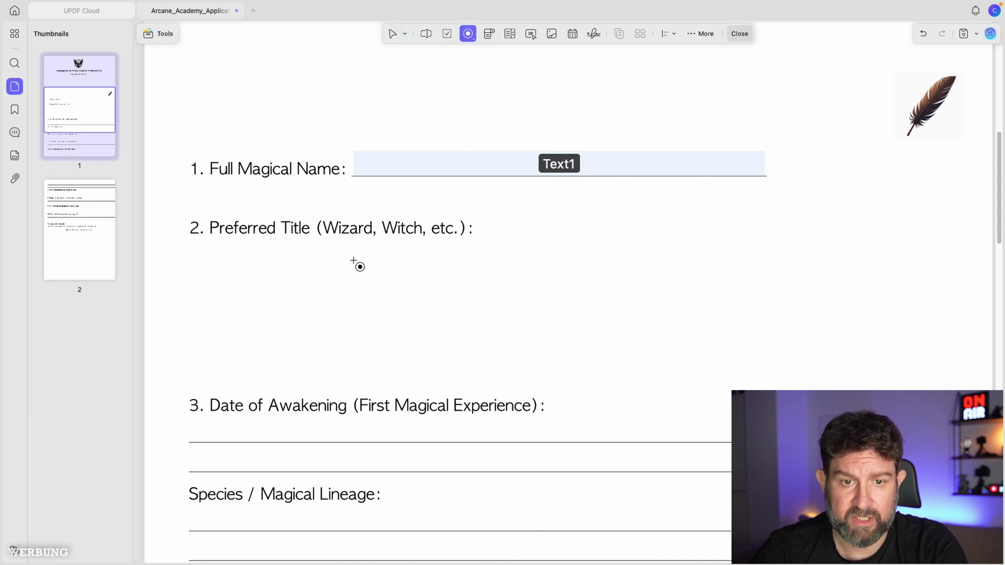
pyautogui.click(514, 224)
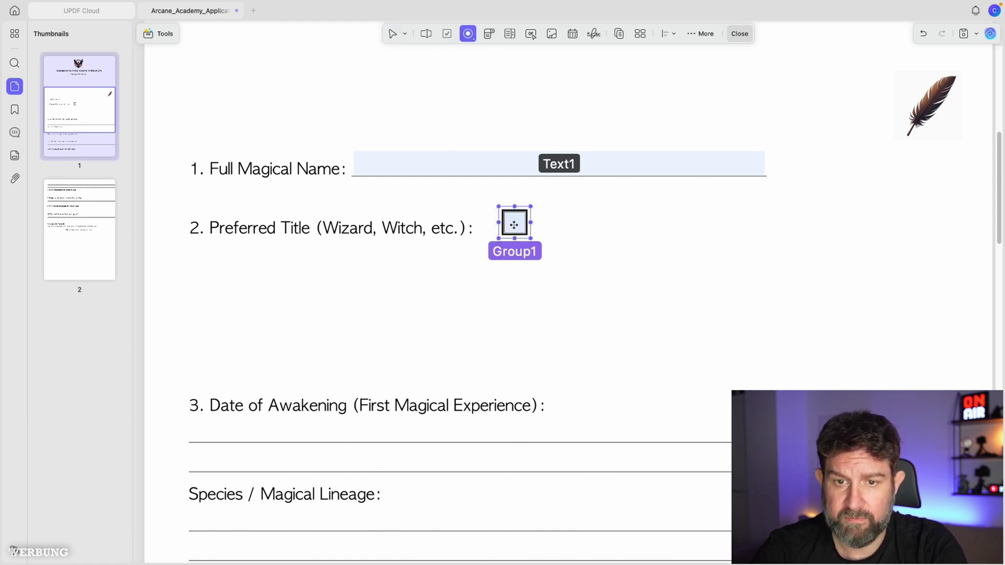
pyautogui.moveTo(513, 224); pyautogui.dragTo(512, 228)
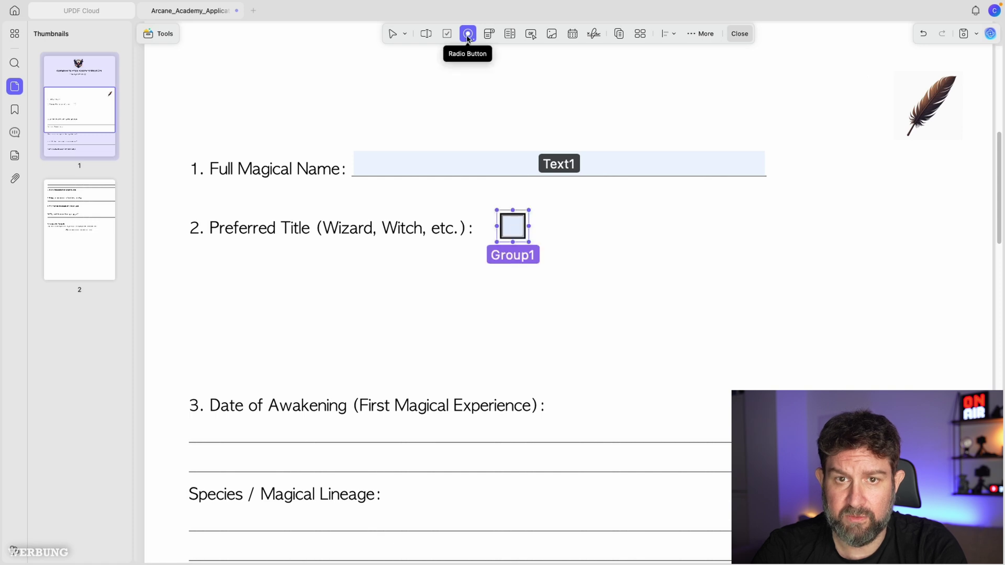
pyautogui.click(512, 272)
pyautogui.moveTo(512, 272); pyautogui.dragTo(512, 257)
pyautogui.click(507, 316)
pyautogui.moveTo(508, 316); pyautogui.dragTo(512, 289)
pyautogui.click(507, 346)
pyautogui.moveTo(507, 347); pyautogui.dragTo(514, 325)
pyautogui.click(512, 373)
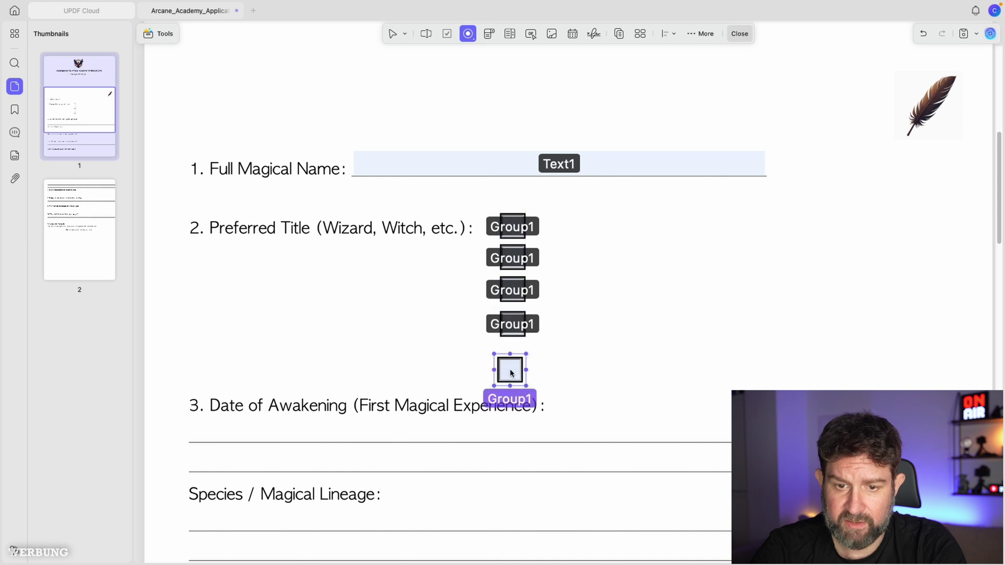
pyautogui.moveTo(511, 372); pyautogui.dragTo(516, 360)
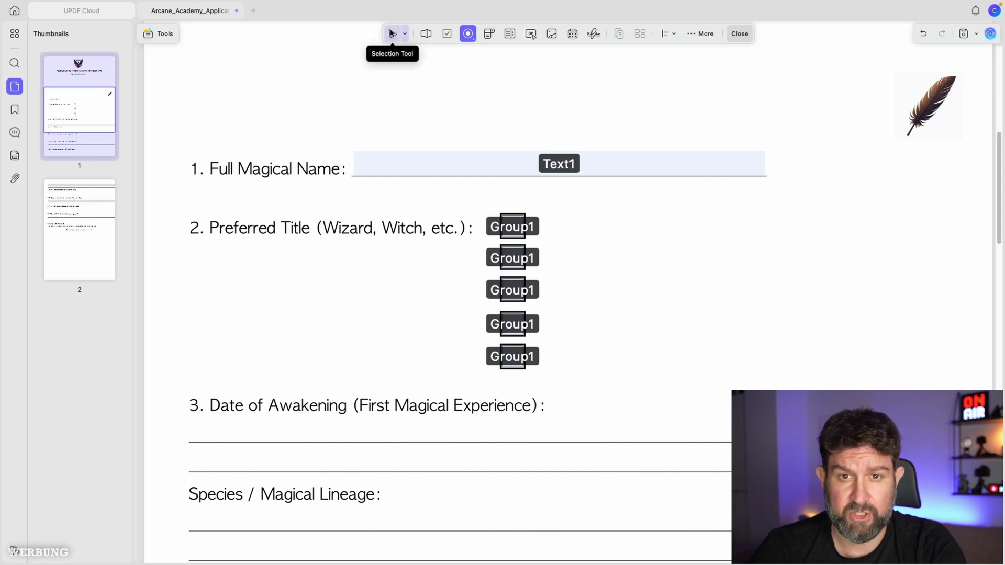
pyautogui.click(393, 34)
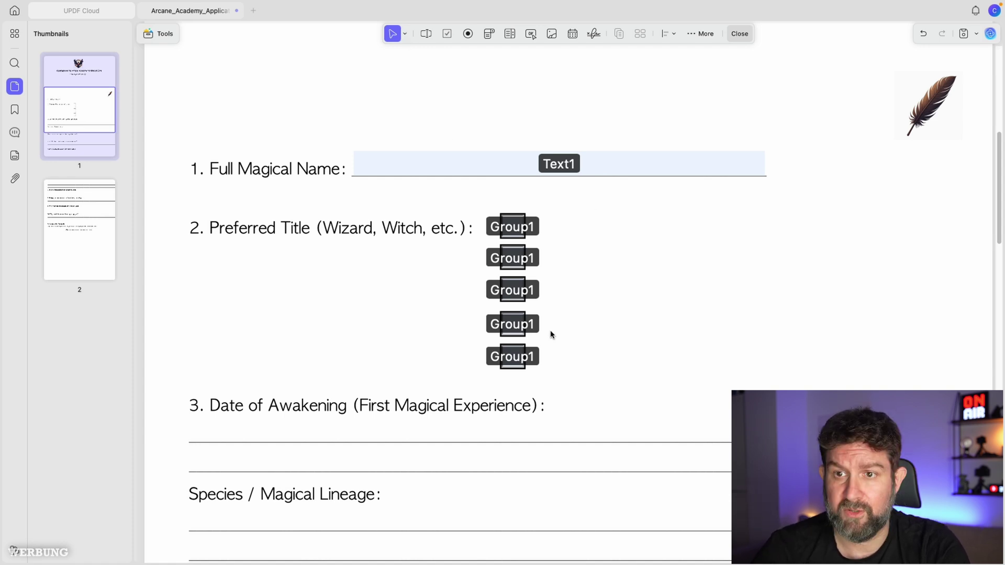
# Step: Ask UPDF AI's Chat with PDF for five magical form titles, getting Archmage, Spellbinder, Mystic, Enchanter and Sage
pyautogui.click(991, 34)
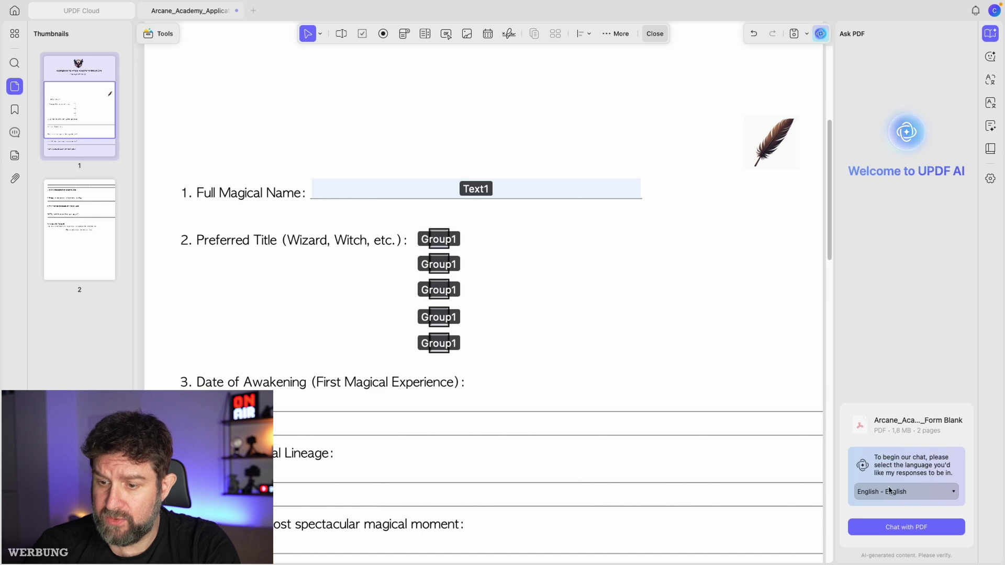
pyautogui.click(902, 530)
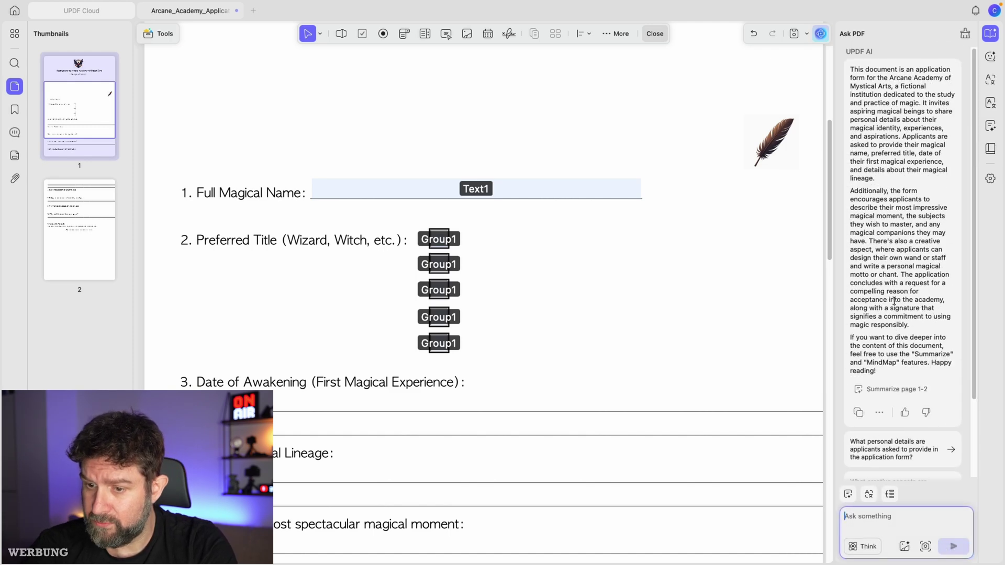
pyautogui.scroll(-3, 894, 302)
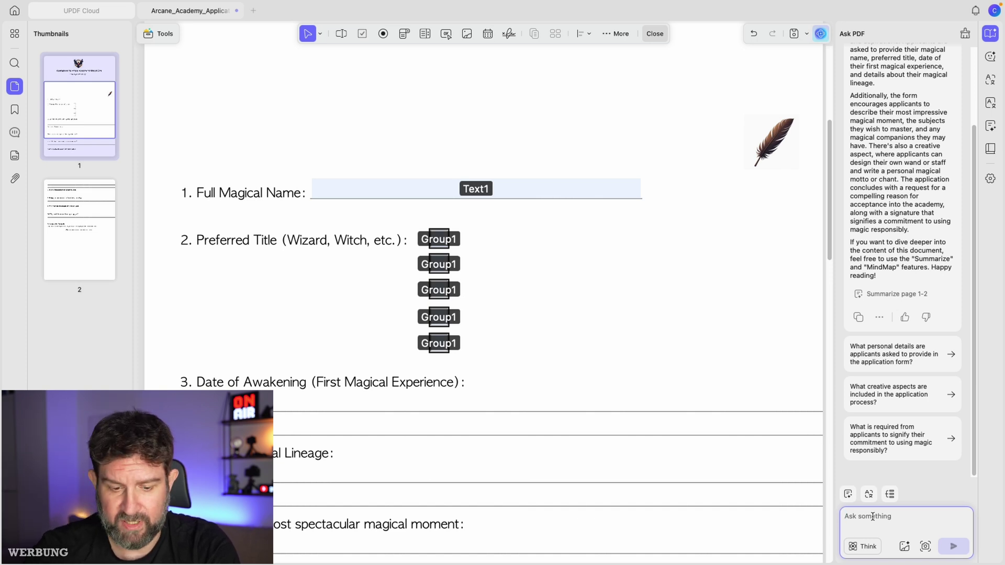
pyautogui.write('Suggest me 5 preffered magical titles I can use in my form.')
pyautogui.press('Return')
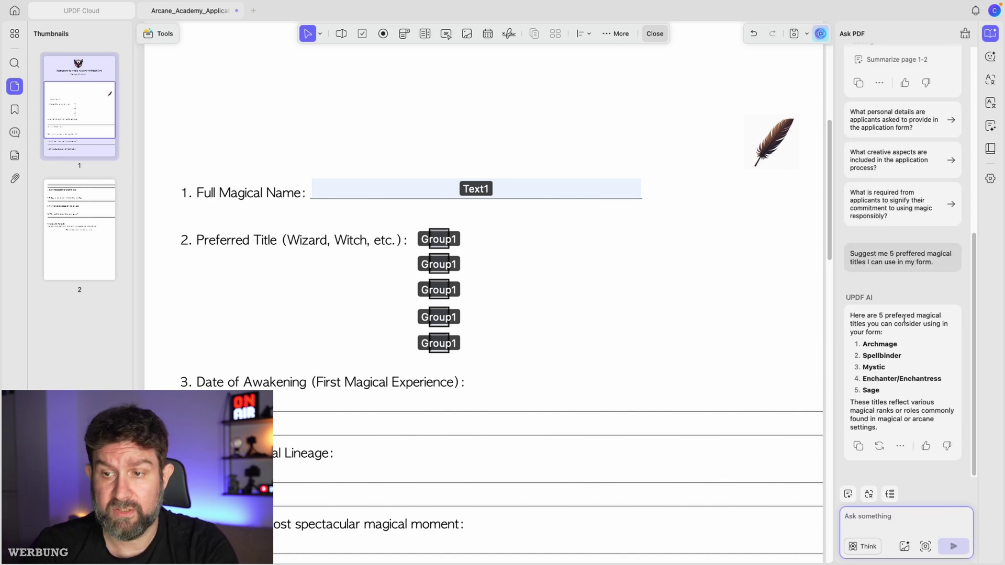
pyautogui.moveTo(884, 394); pyautogui.dragTo(848, 340)
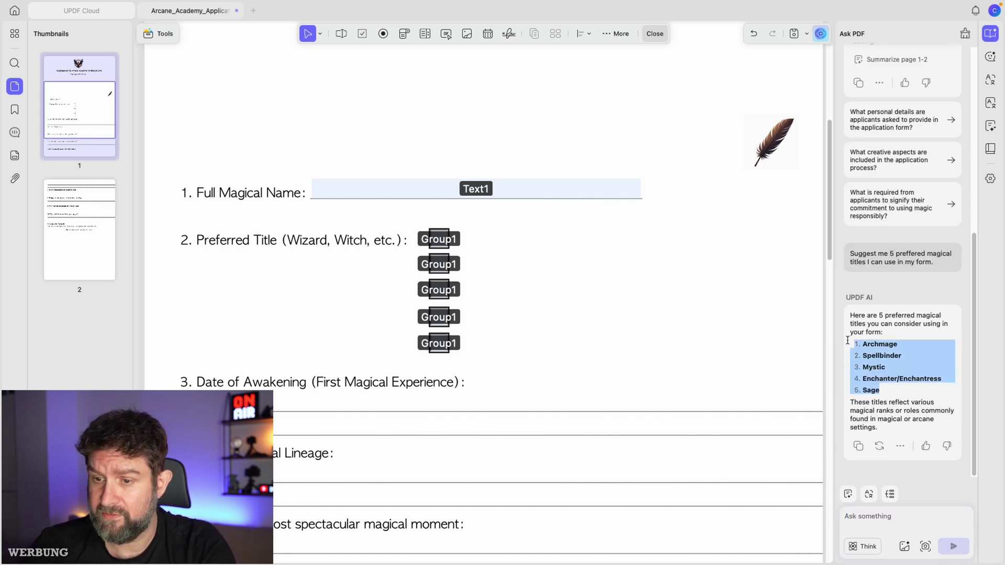
pyautogui.click(542, 164)
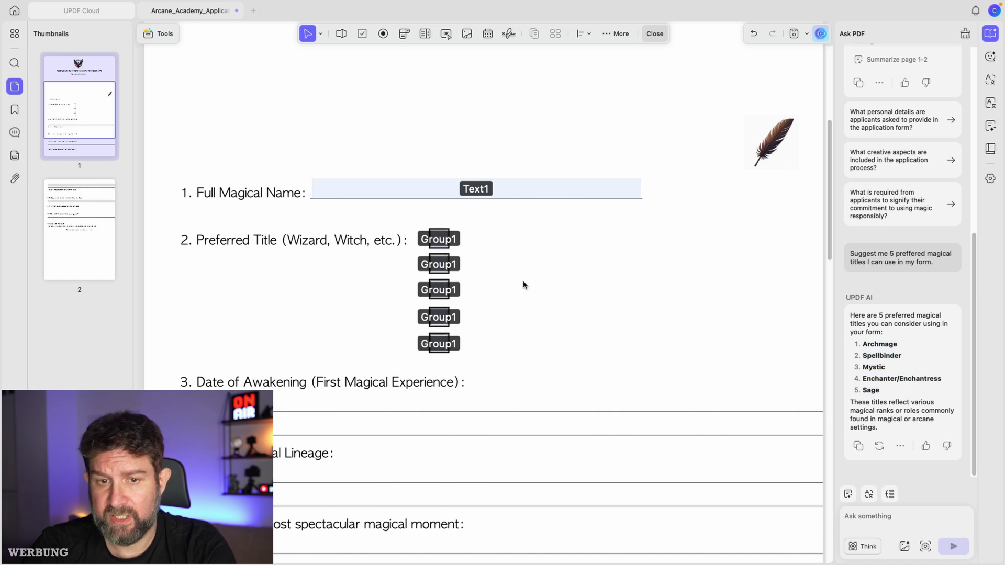
# Step: Add text labels Wizard, Witch, Archmage, Enchanter and Sage beside the five radio buttons
pyautogui.click(654, 33)
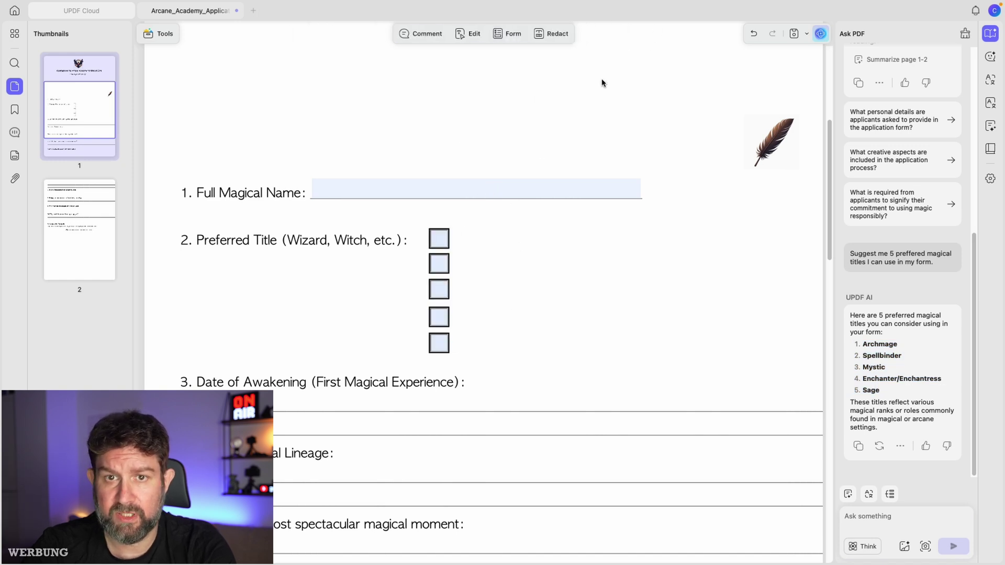
pyautogui.click(476, 34)
pyautogui.click(439, 34)
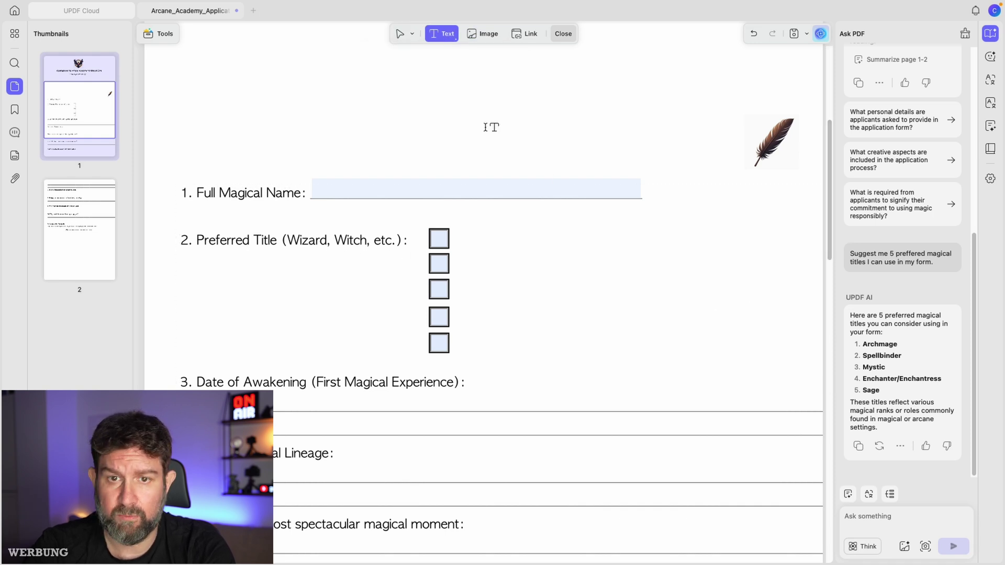
pyautogui.click(429, 96)
pyautogui.write('Wi')
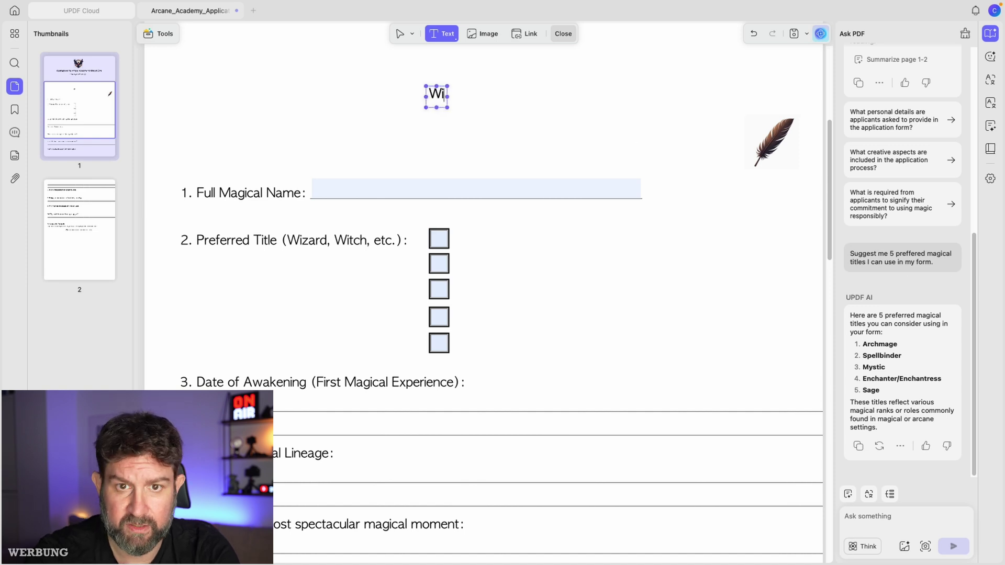
pyautogui.write('zard')
pyautogui.moveTo(437, 95); pyautogui.dragTo(478, 260)
pyautogui.write('WitchArchmage')
pyautogui.write('Enchanter')
pyautogui.moveTo(467, 103); pyautogui.dragTo(490, 315)
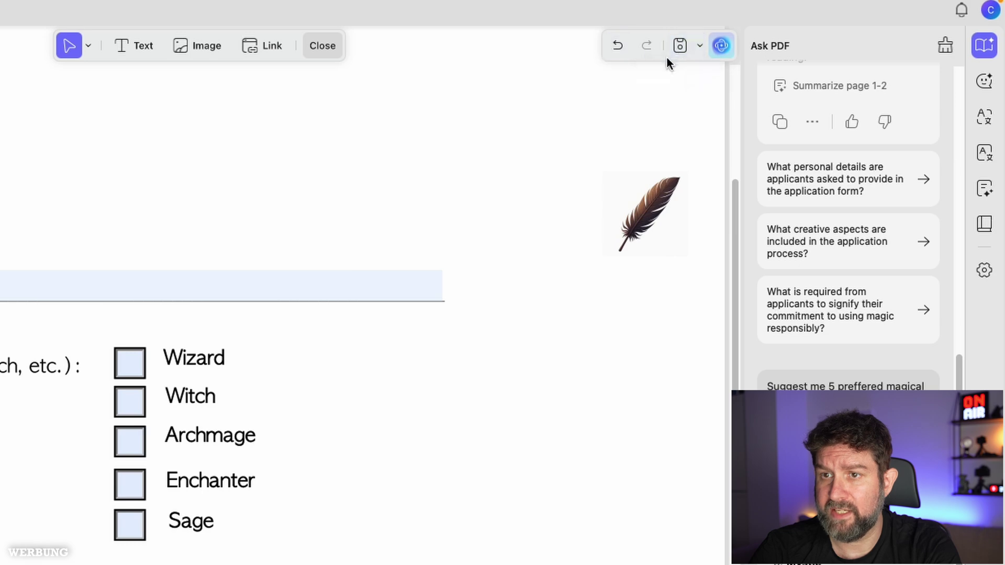
# Step: Save the edited application form to UPDF Cloud
pyautogui.click(700, 46)
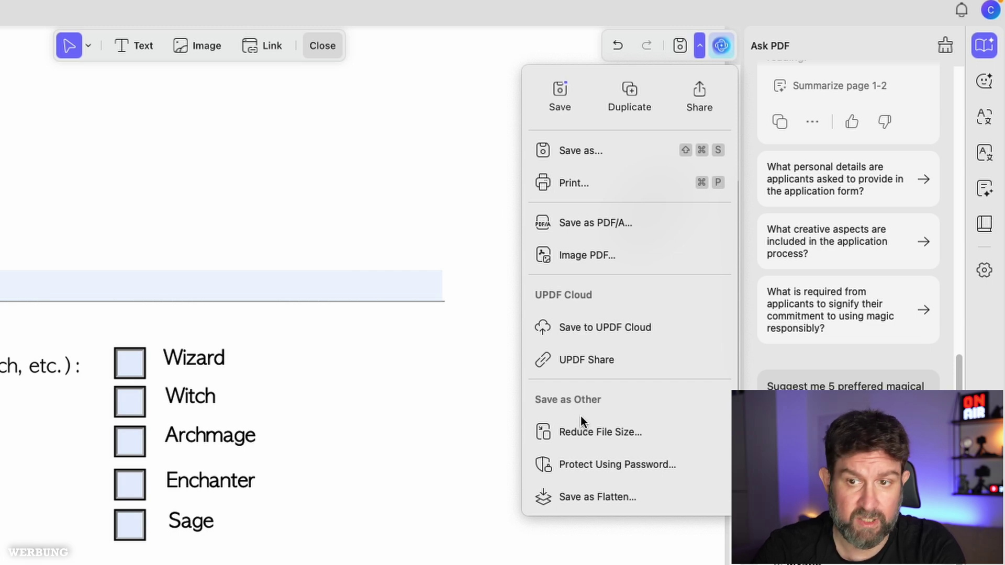
pyautogui.click(589, 333)
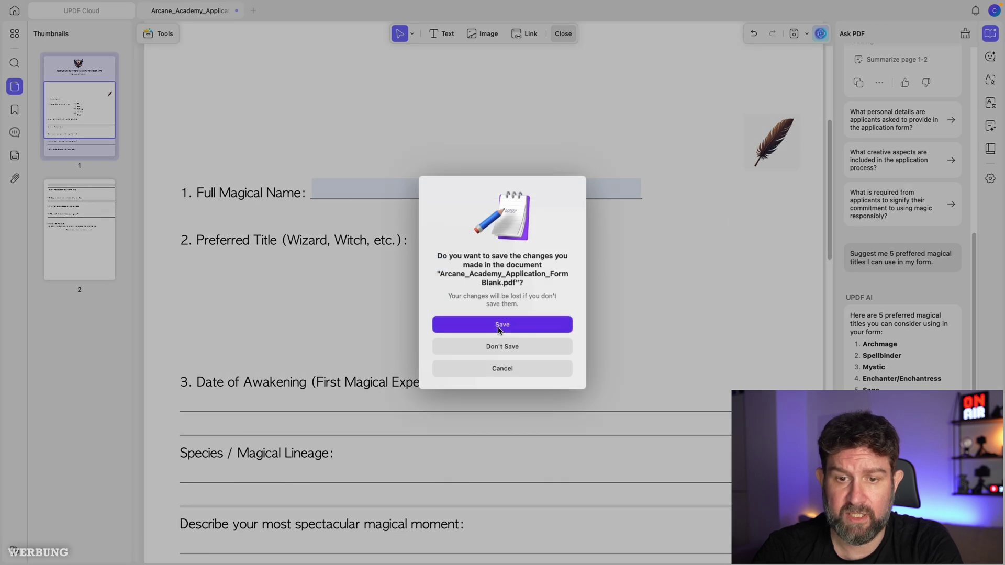
pyautogui.click(500, 325)
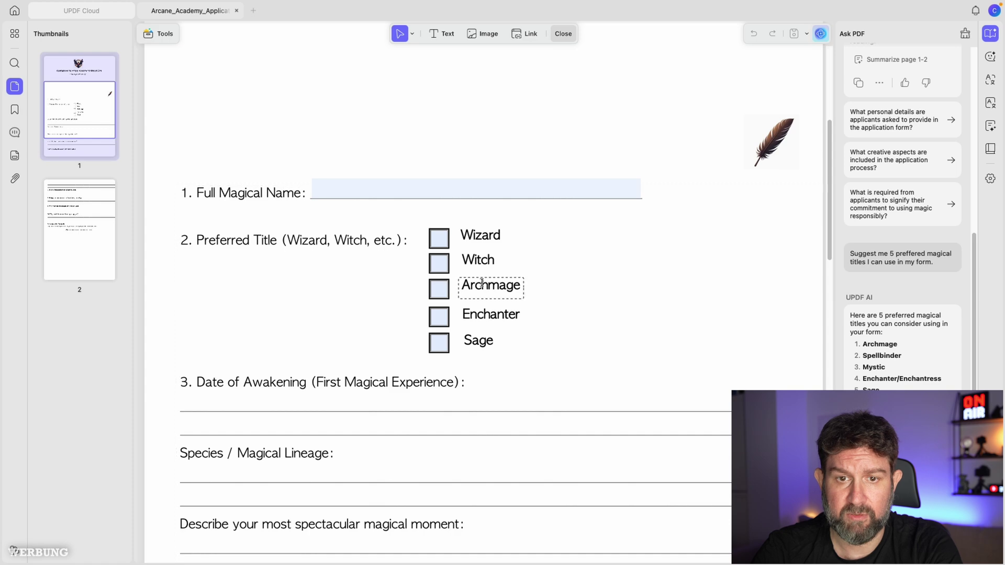
# Step: Reopen the saved form from UPDF Cloud and scroll to questions 7–10 and the signature line
pyautogui.scroll(5, 453, 139)
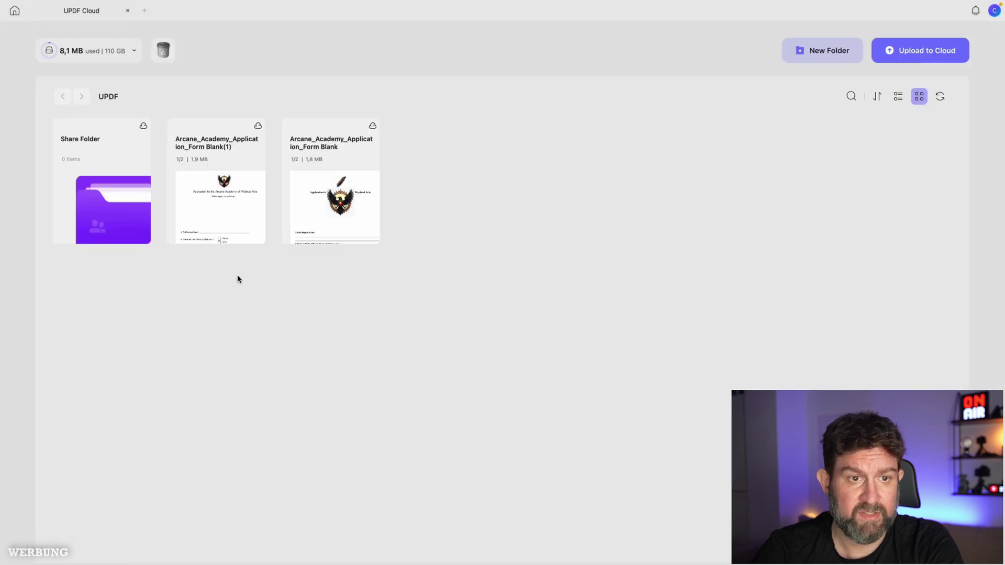
pyautogui.click(321, 223)
pyautogui.scroll(-10, 710, 213)
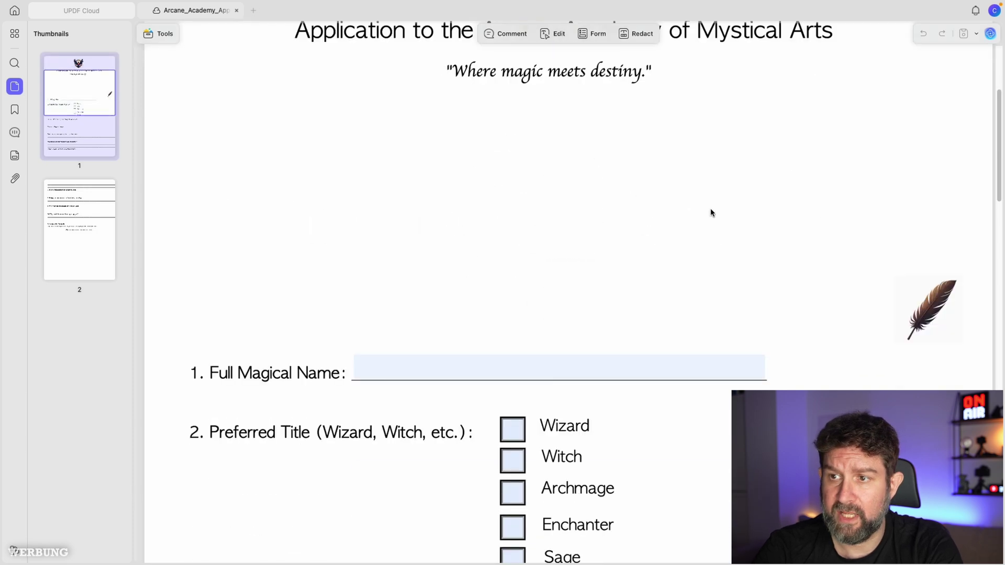
pyautogui.scroll(-15, 647, 275)
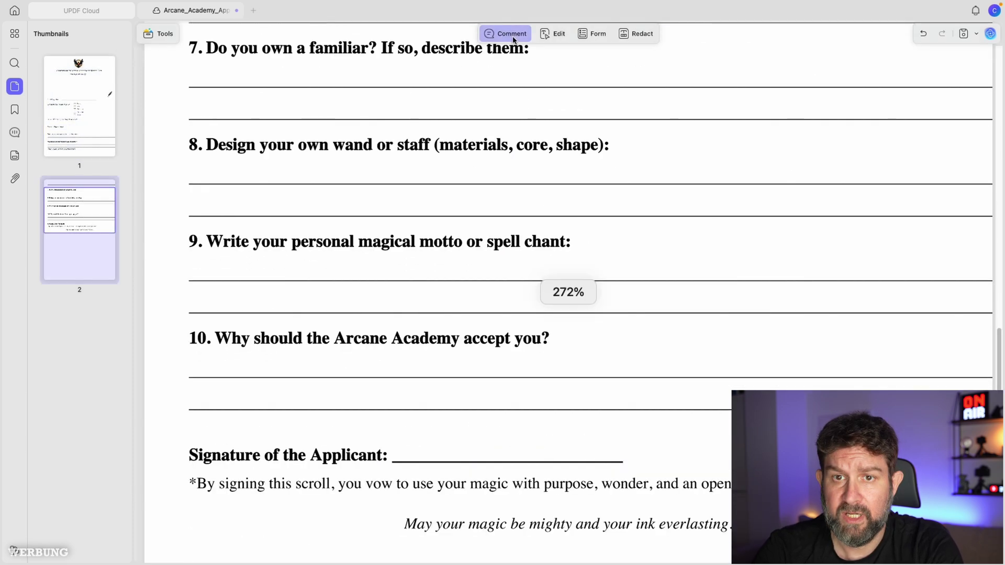
pyautogui.click(511, 34)
# Step: Create a signature from the PNG photo in the UPDF folder, cropped tightly around the lettering
pyautogui.click(678, 35)
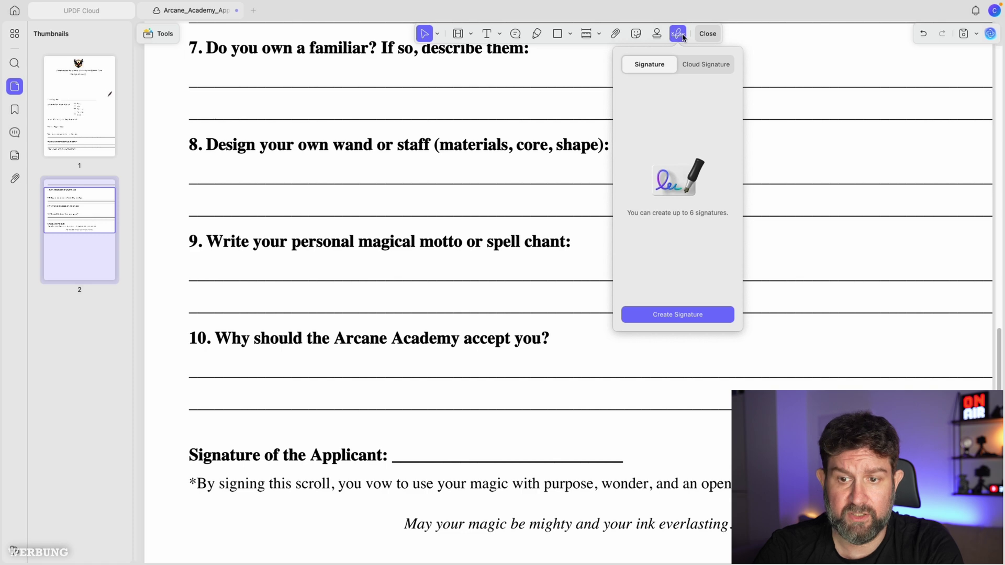
pyautogui.click(685, 317)
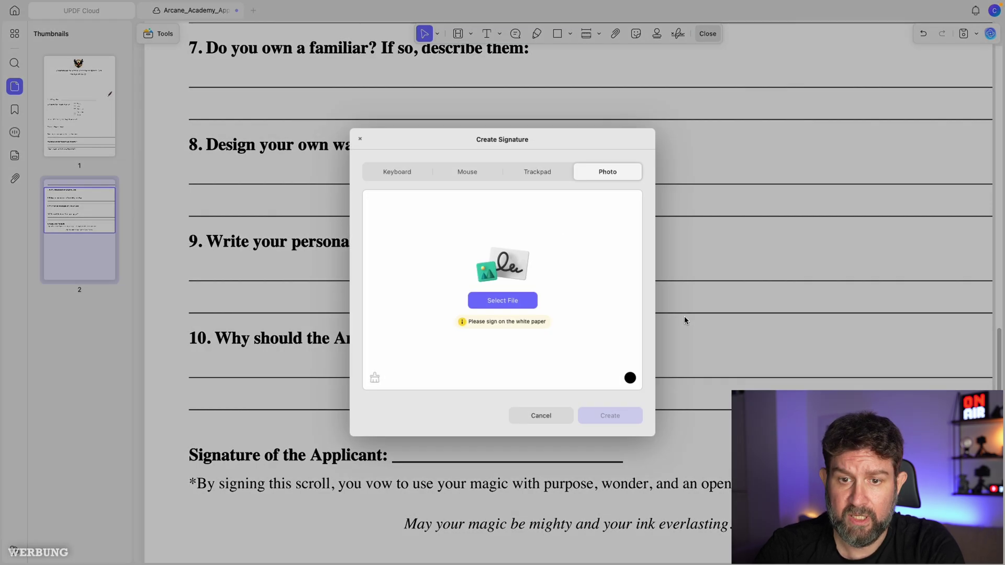
pyautogui.click(506, 302)
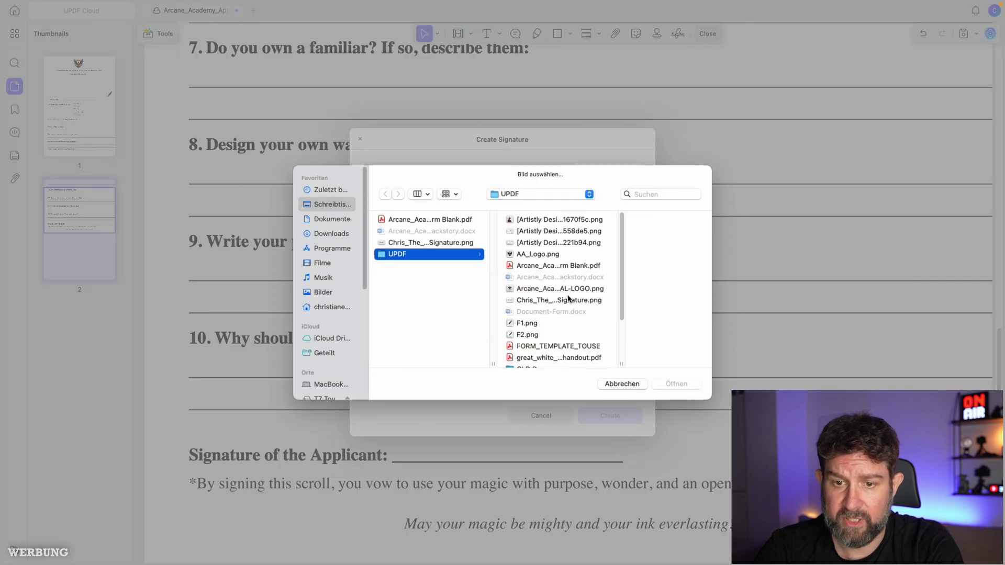
pyautogui.click(561, 303)
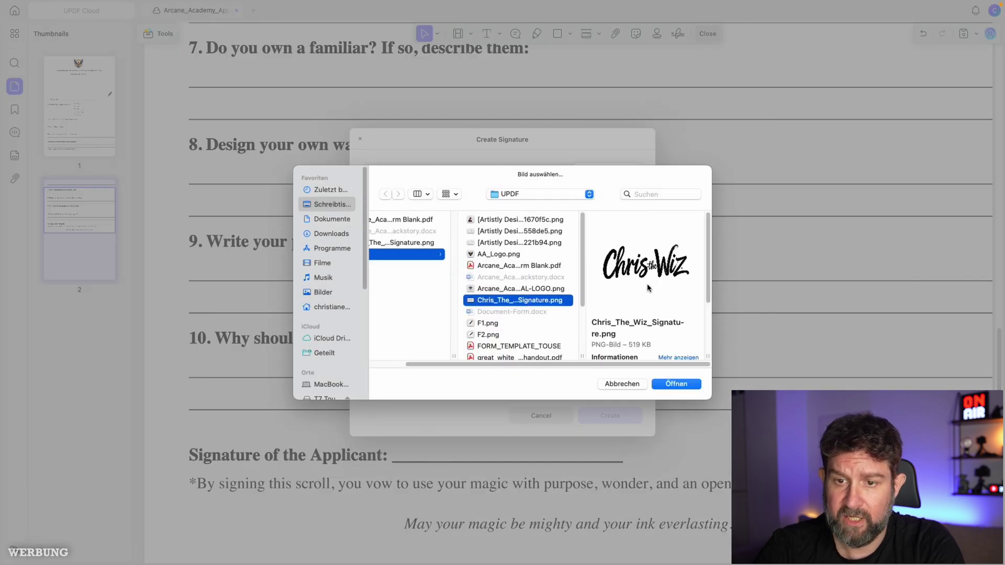
pyautogui.click(657, 386)
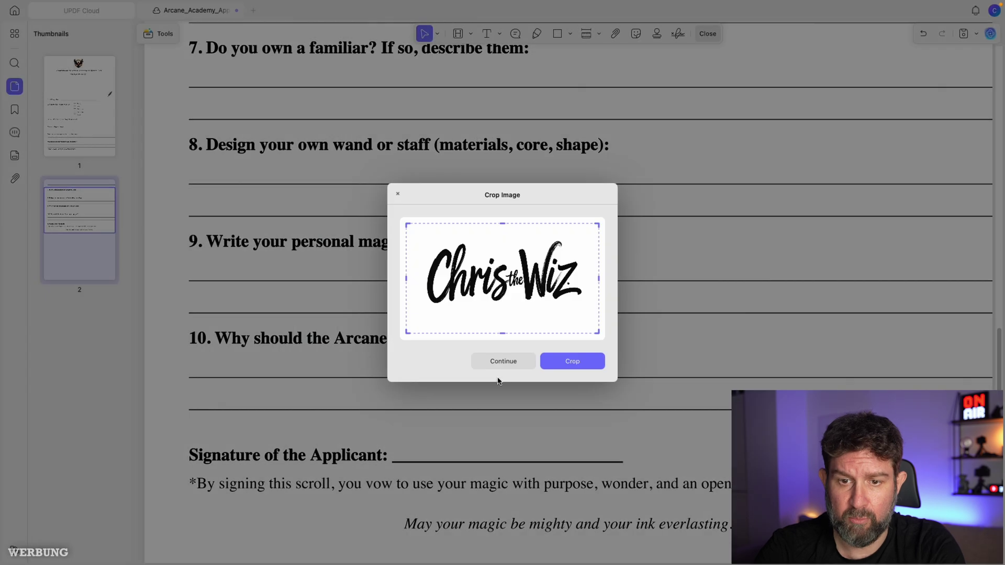
pyautogui.moveTo(595, 333); pyautogui.dragTo(587, 315)
pyautogui.moveTo(408, 224); pyautogui.dragTo(418, 234)
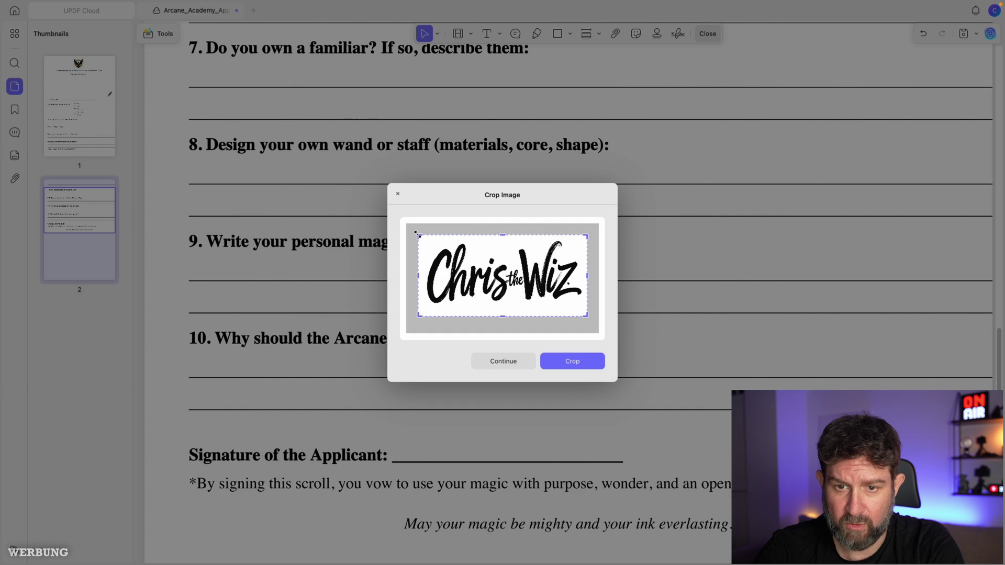
pyautogui.click(565, 365)
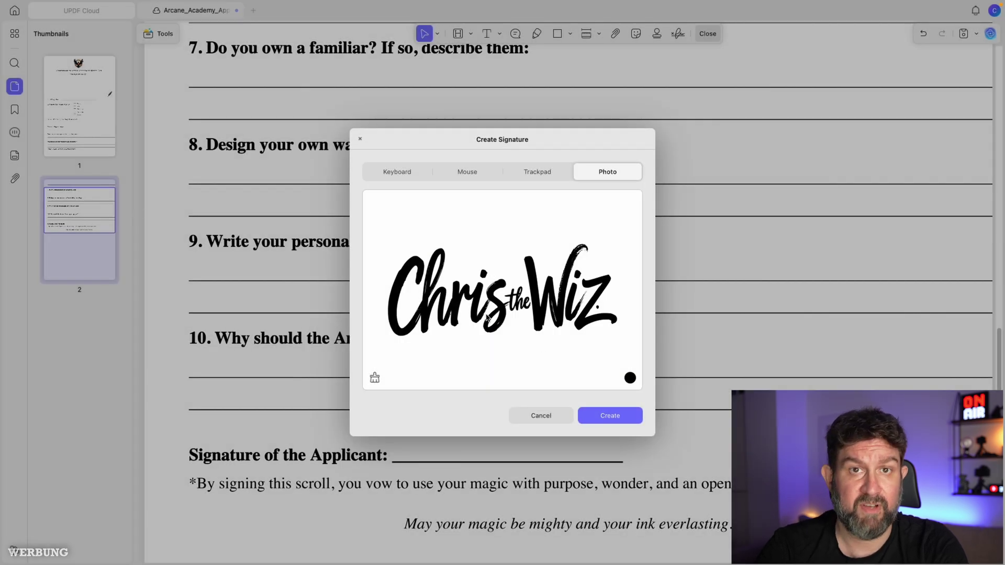
pyautogui.click(601, 415)
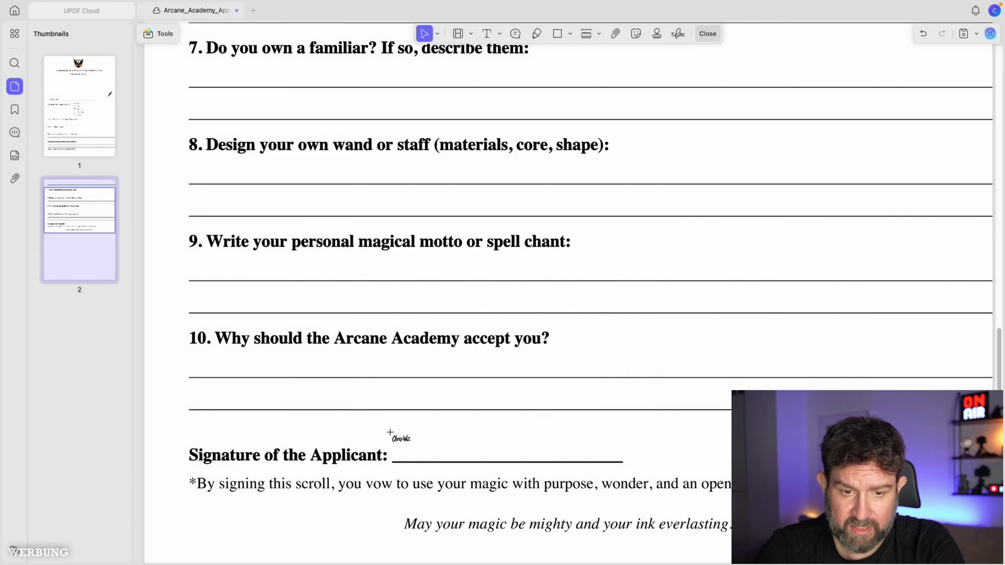
# Step: Place the signature on page 2, shrink it onto the 'Signature of the Applicant' line, and return to page 1
pyautogui.click(491, 443)
pyautogui.scroll(-3, 727, 407)
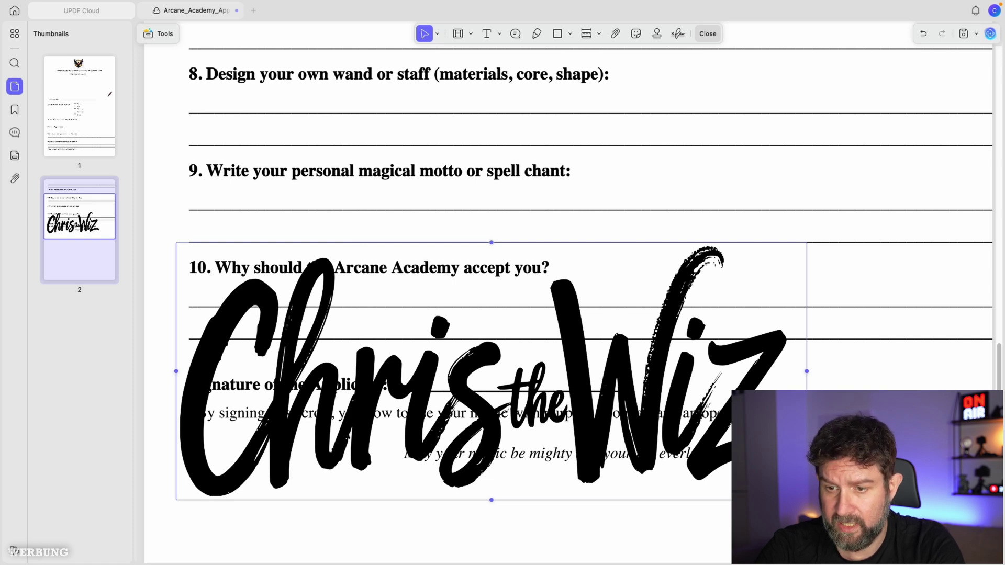
pyautogui.moveTo(806, 371)
pyautogui.mouseDown()
pyautogui.moveTo(288, 371)
pyautogui.moveTo(303, 385)
pyautogui.moveTo(535, 385)
pyautogui.moveTo(589, 374)
pyautogui.moveTo(541, 379)
pyautogui.mouseUp()
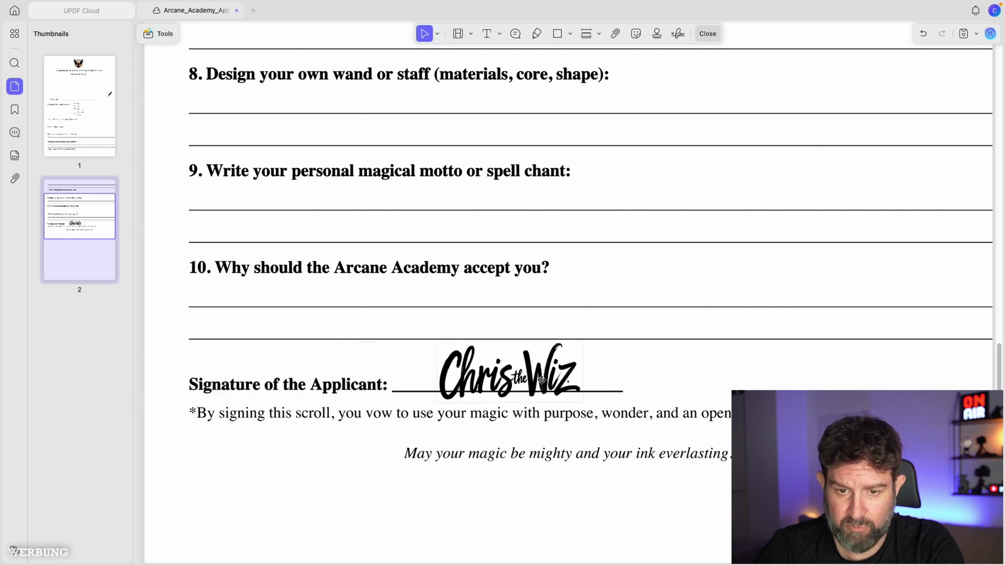
pyautogui.click(712, 383)
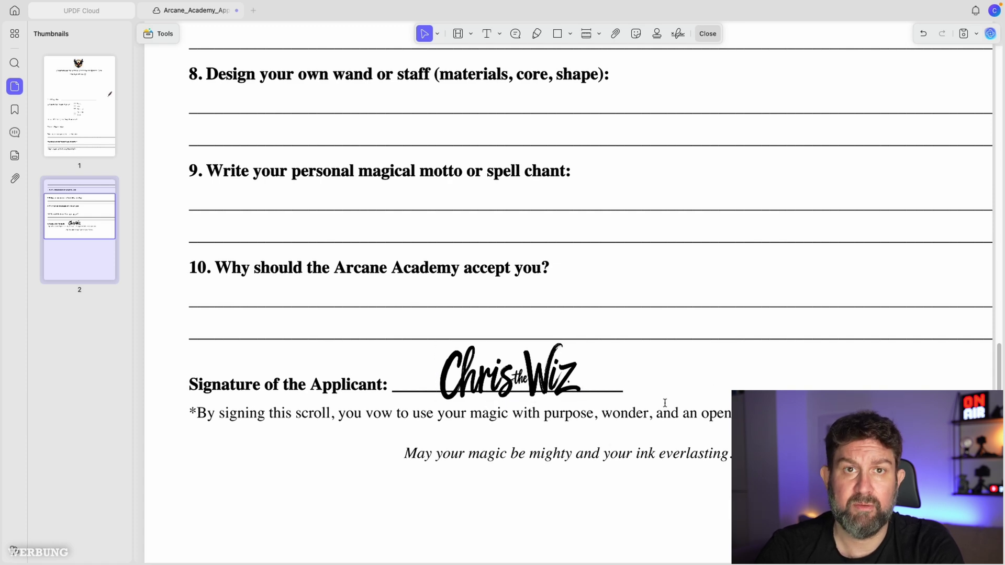
pyautogui.scroll(20, 675, 404)
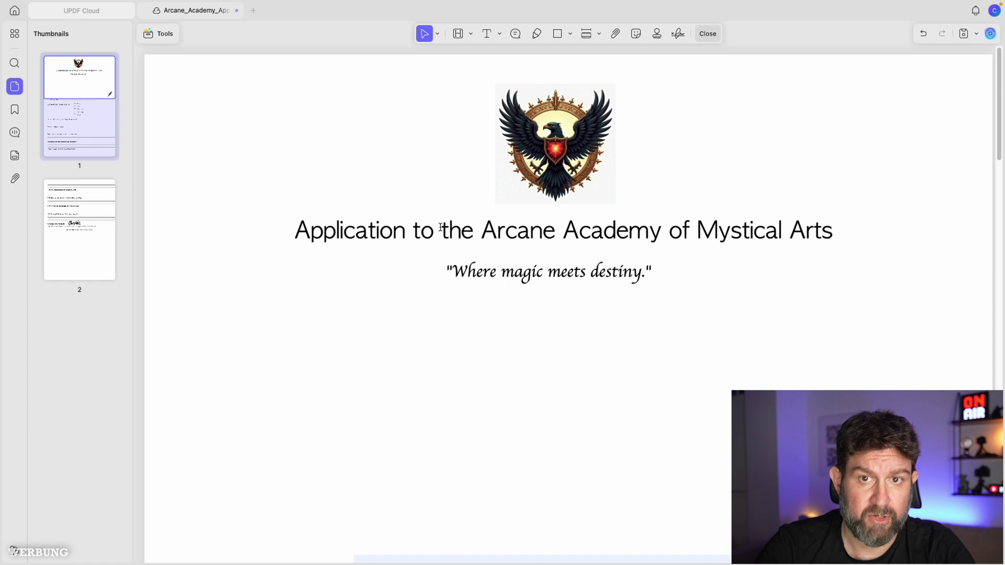
pyautogui.click(709, 33)
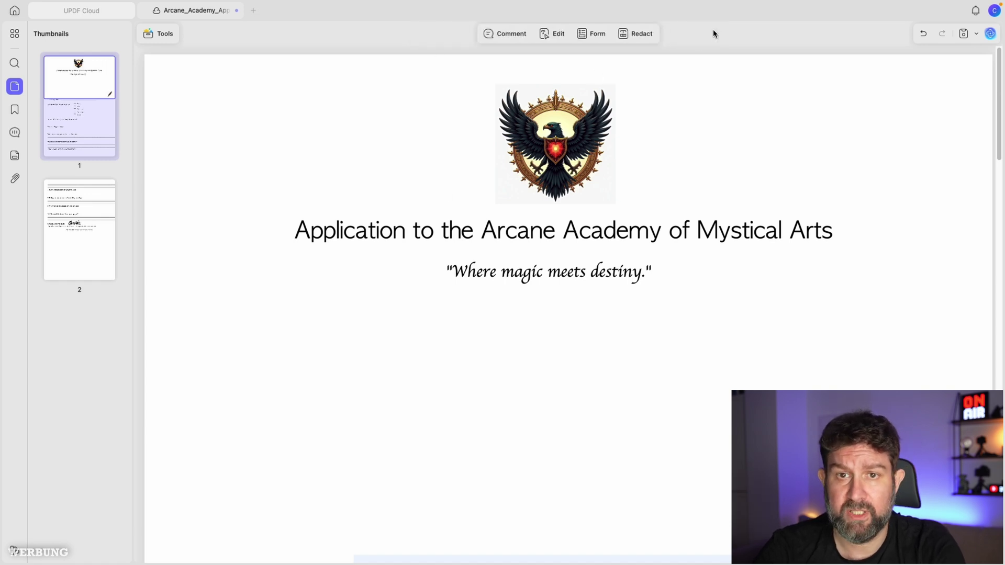
# Step: Add a yellow sticky note beside the crest reading 'Please check the logo again, I am not sure. Color?'
pyautogui.click(512, 37)
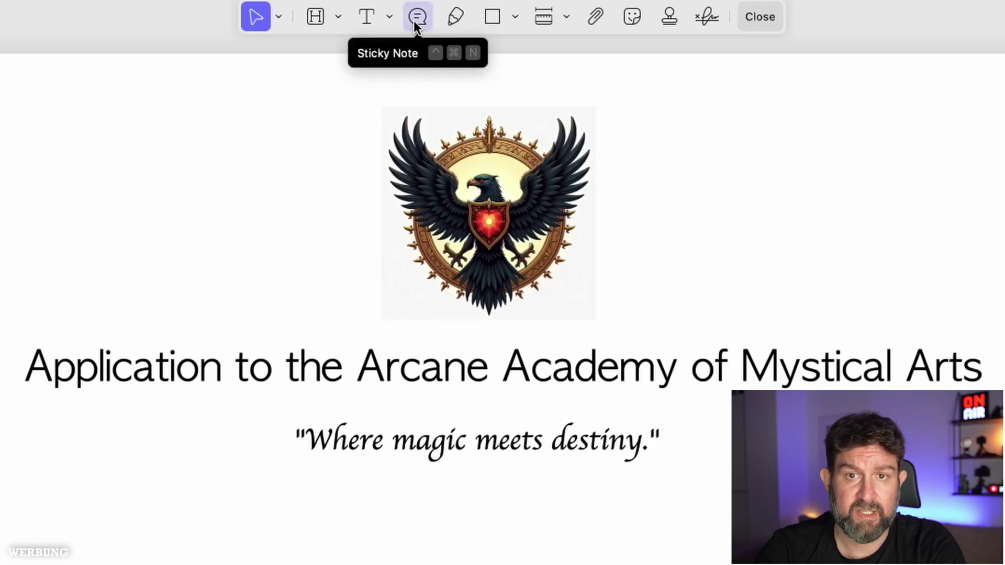
pyautogui.click(413, 20)
pyautogui.click(306, 110)
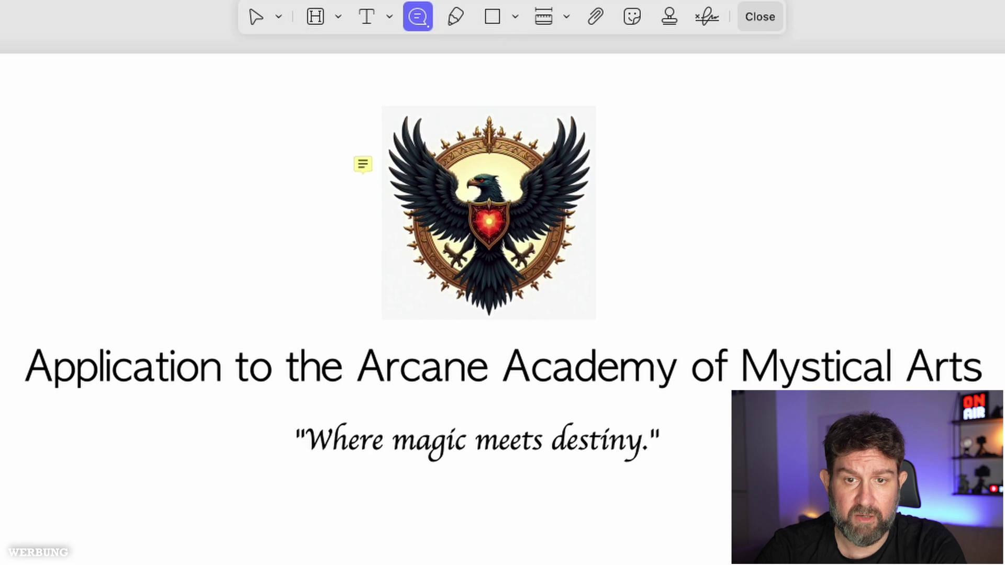
pyautogui.click(379, 106)
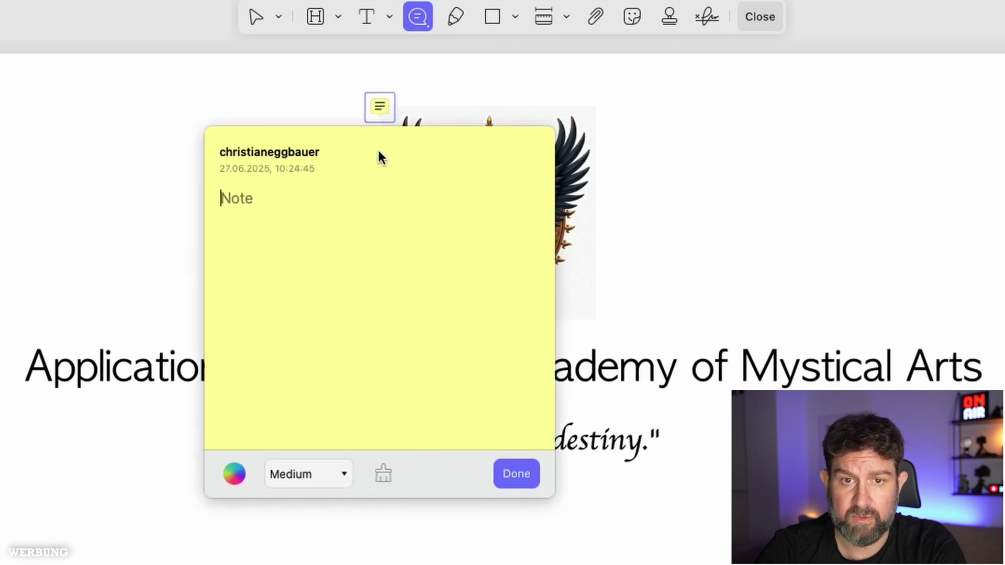
pyautogui.write('Please check the logo')
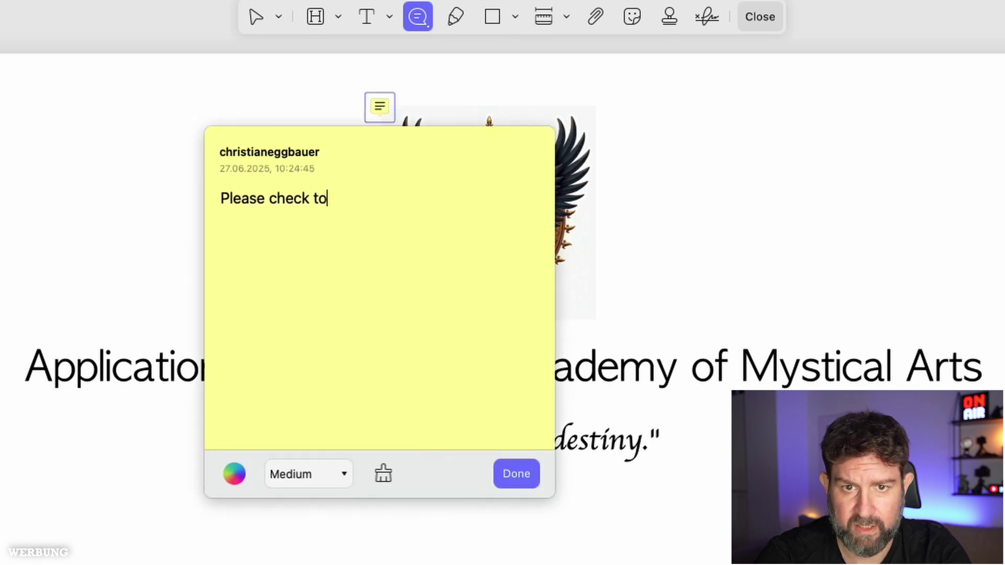
pyautogui.press('BackSpace')
pyautogui.press('BackSpace')
pyautogui.write('he logo agai')
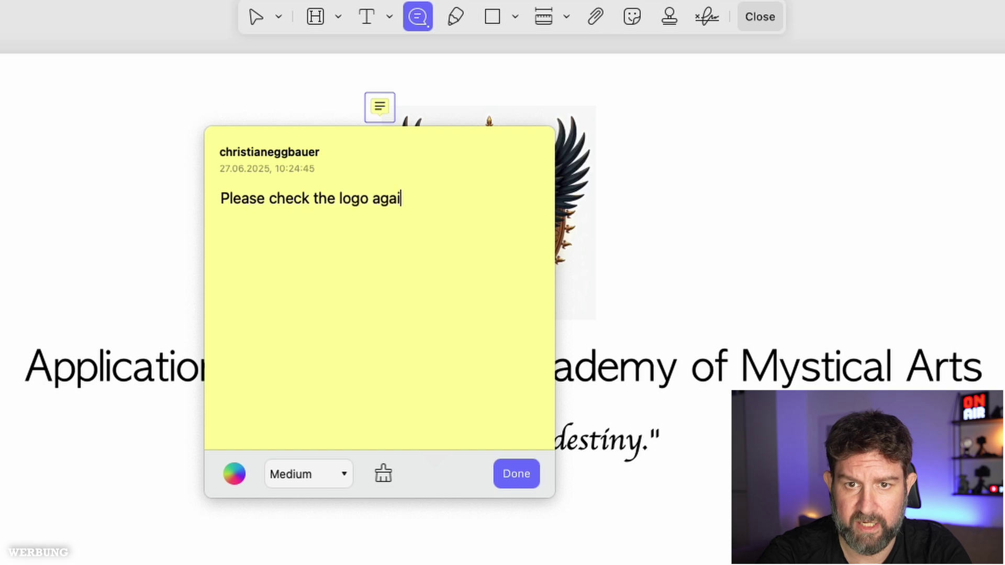
pyautogui.write('n, I am not sure')
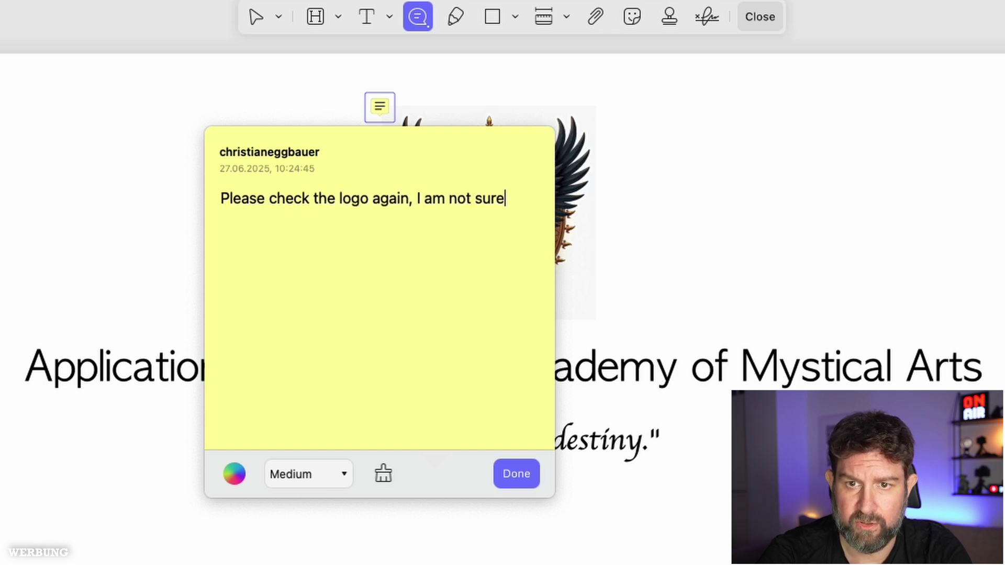
pyautogui.write('. C')
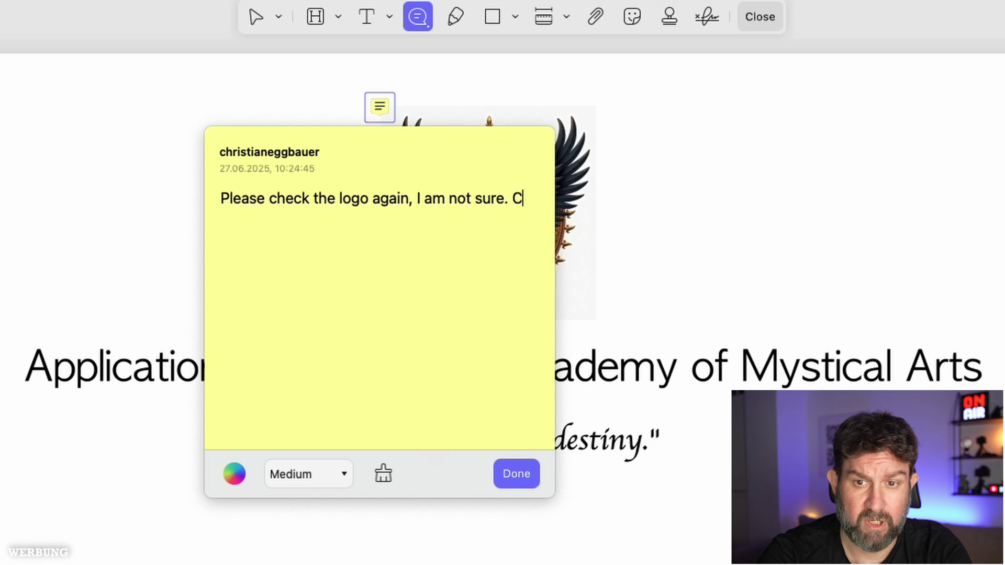
pyautogui.write('olor?')
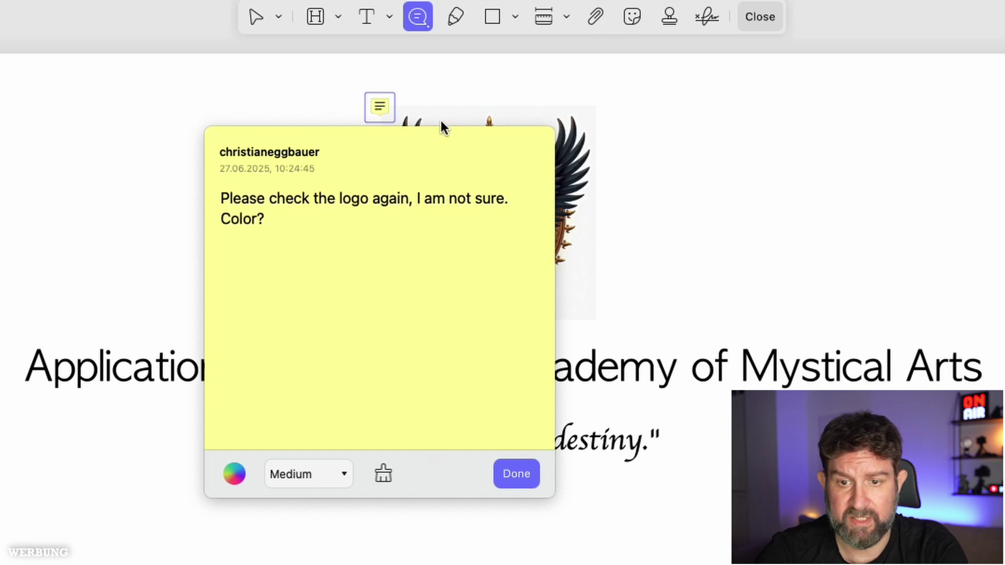
pyautogui.click(511, 474)
# Step: Select the sticky note and reopen its comment text to check it
pyautogui.moveTo(380, 104)
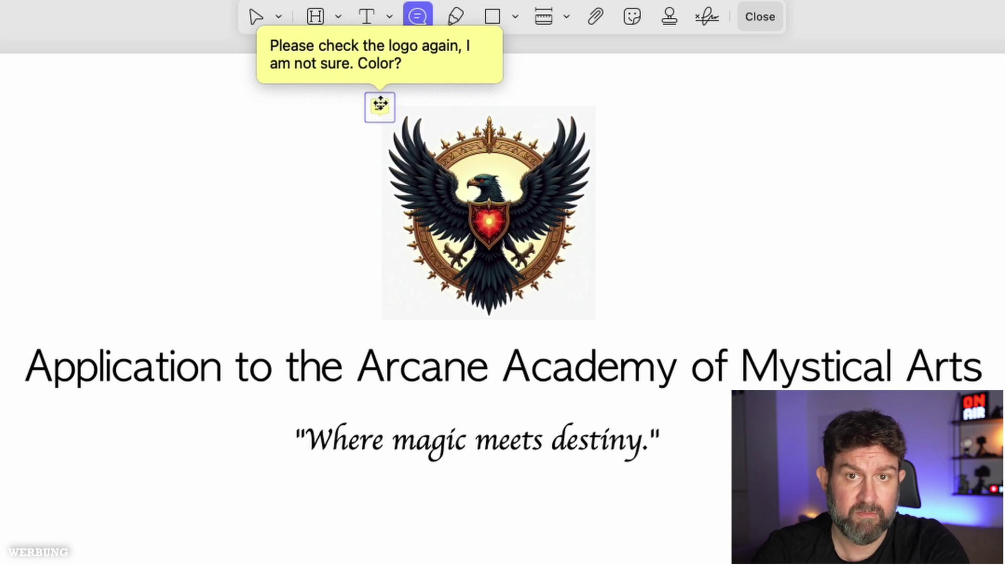
pyautogui.click(380, 105)
pyautogui.moveTo(376, 102)
pyautogui.mouseDown()
pyautogui.moveTo(321, 105)
pyautogui.moveTo(374, 104)
pyautogui.mouseUp()
pyautogui.click(385, 108)
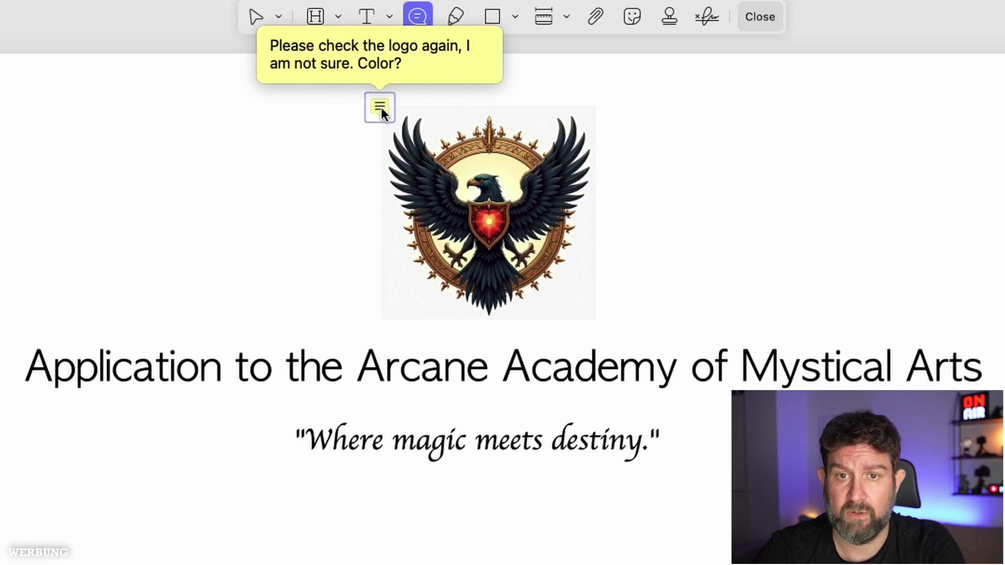
pyautogui.click(381, 108)
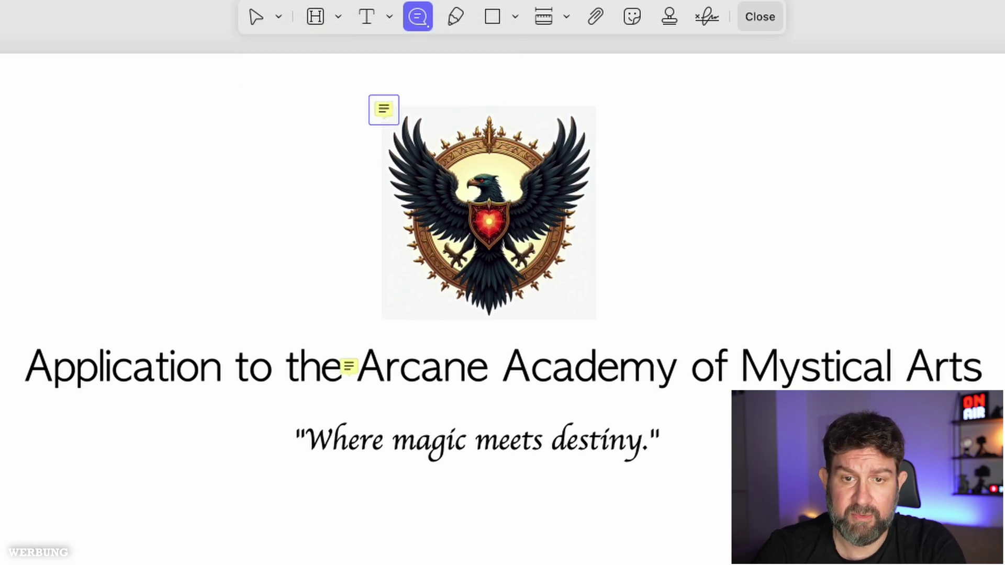
# Step: Draw a freehand arrow pointing at 'Mystical Arts' and highlight those words in yellow
pyautogui.click(451, 16)
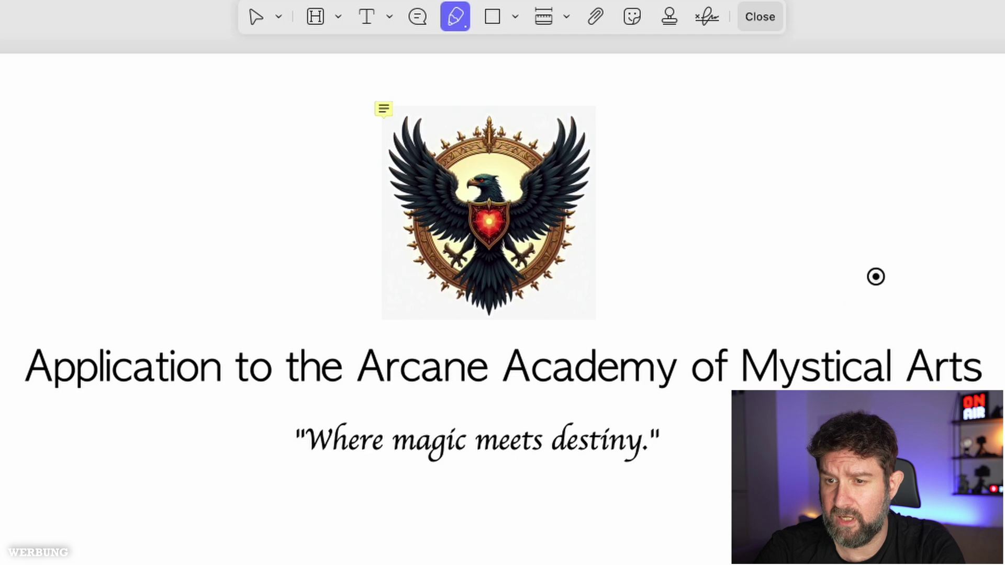
pyautogui.moveTo(910, 200); pyautogui.dragTo(834, 309)
pyautogui.moveTo(834, 262); pyautogui.dragTo(886, 288)
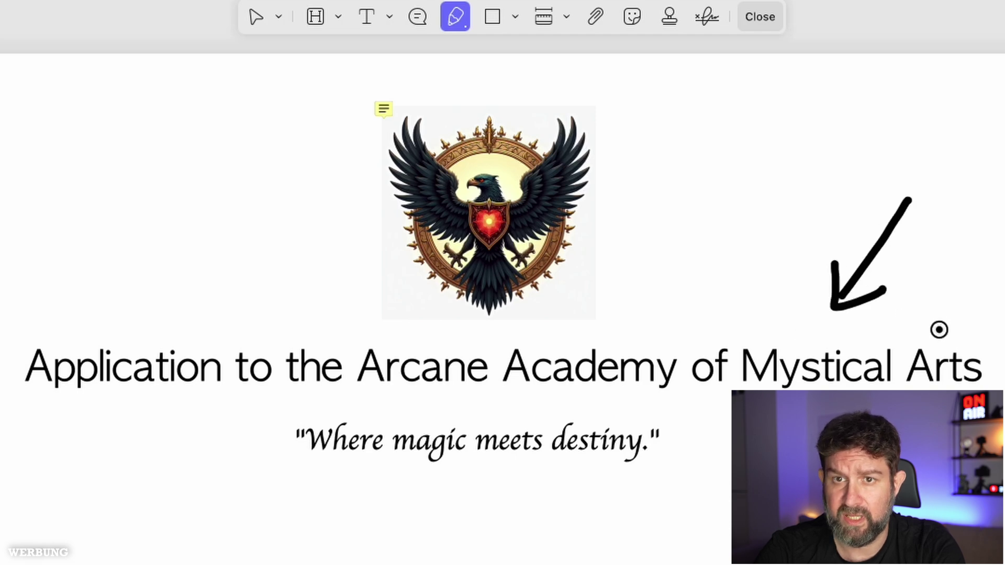
pyautogui.click(368, 17)
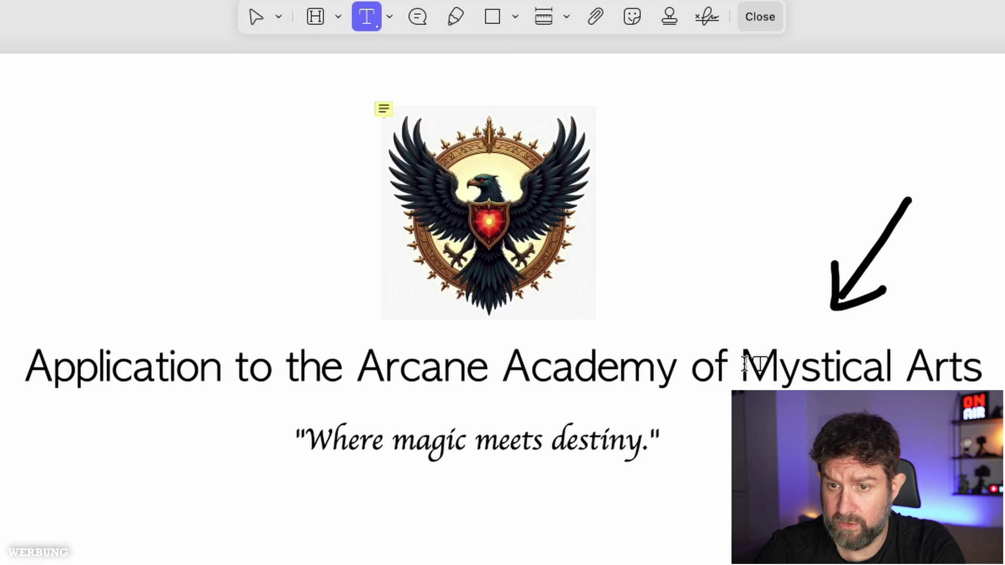
pyautogui.click(320, 20)
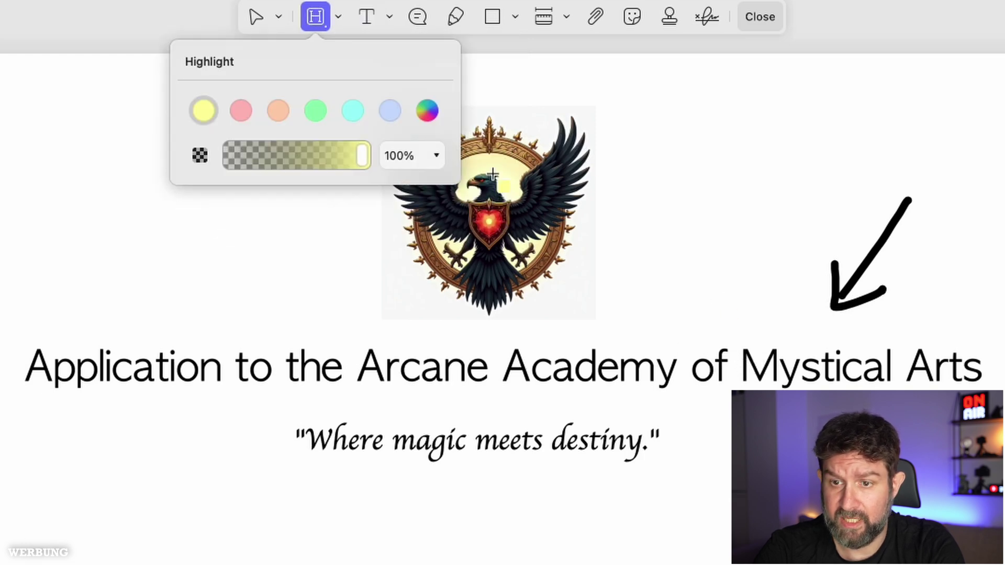
pyautogui.moveTo(743, 366); pyautogui.dragTo(977, 373)
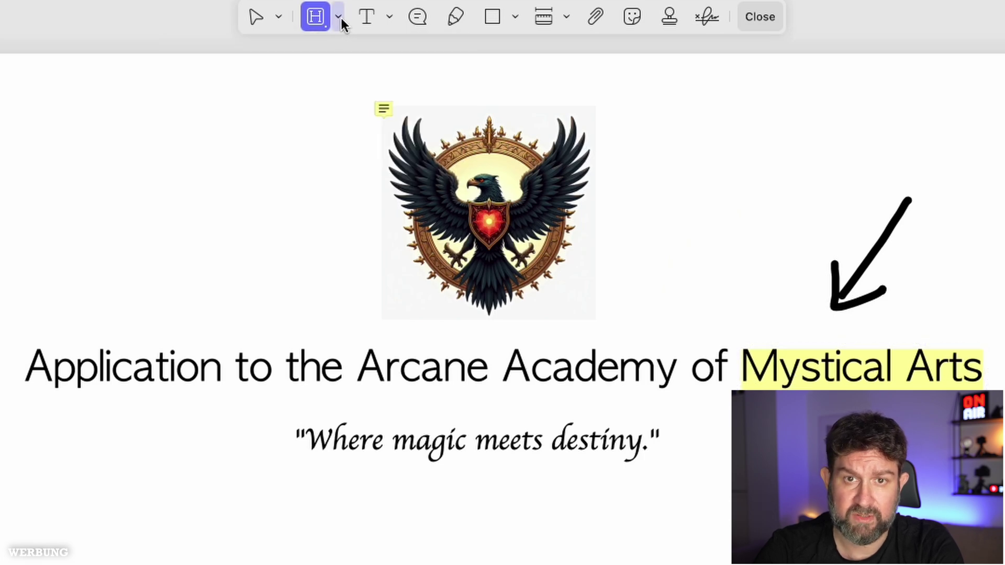
# Step: Strike through 'Application' in the title and draw a wide rectangle below the tagline
pyautogui.click(338, 17)
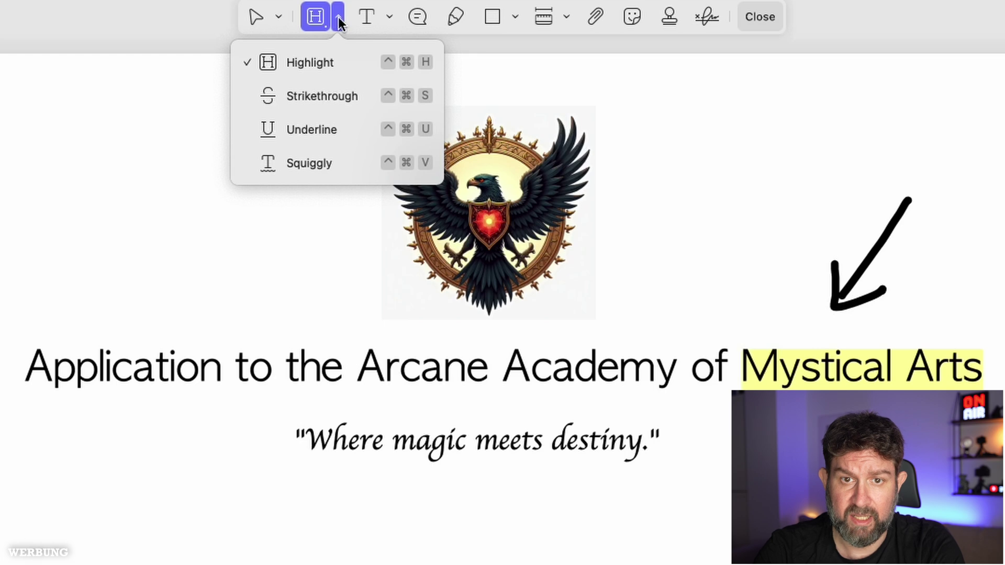
pyautogui.click(314, 99)
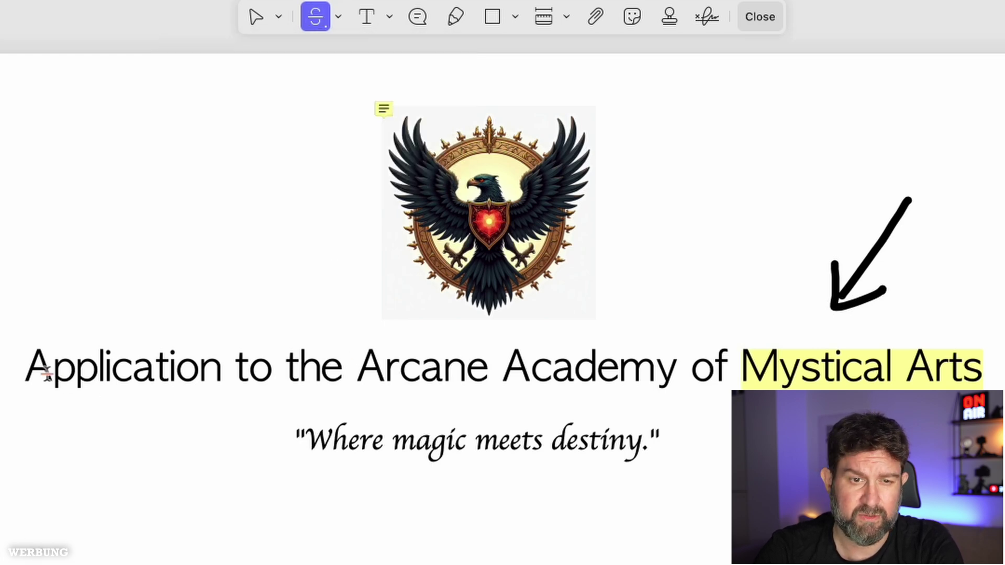
pyautogui.moveTo(26, 368); pyautogui.dragTo(222, 370)
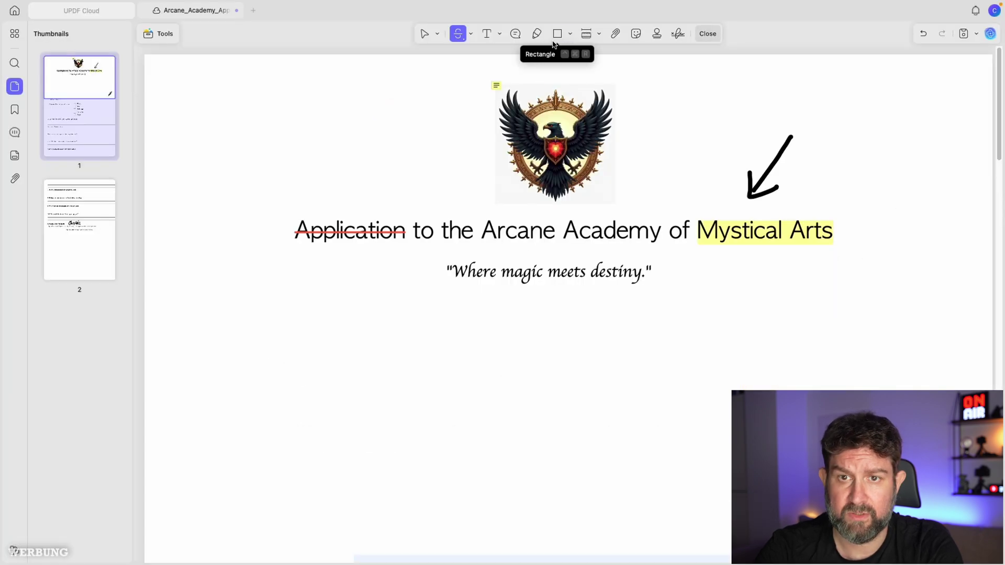
pyautogui.click(492, 16)
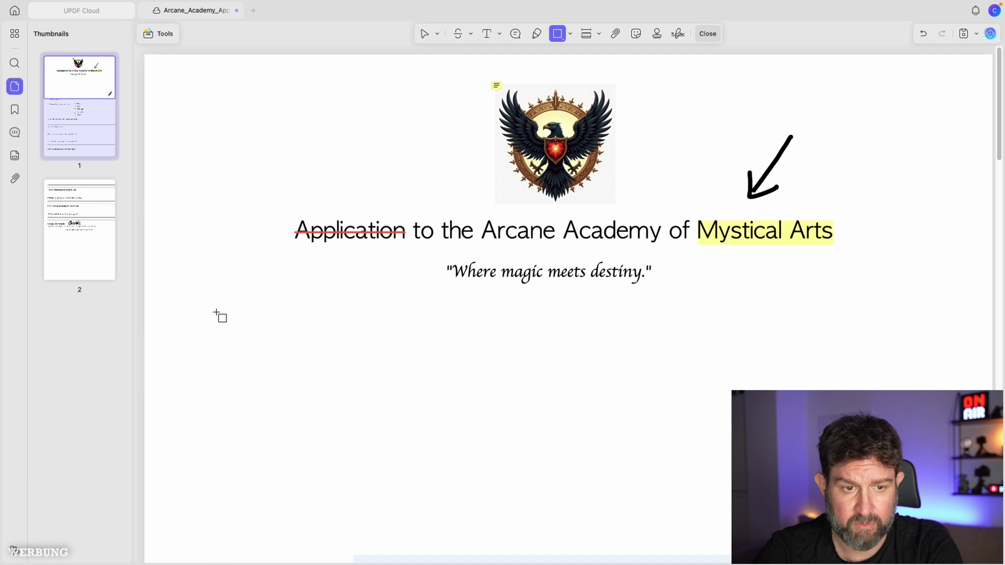
pyautogui.moveTo(207, 317); pyautogui.dragTo(924, 317)
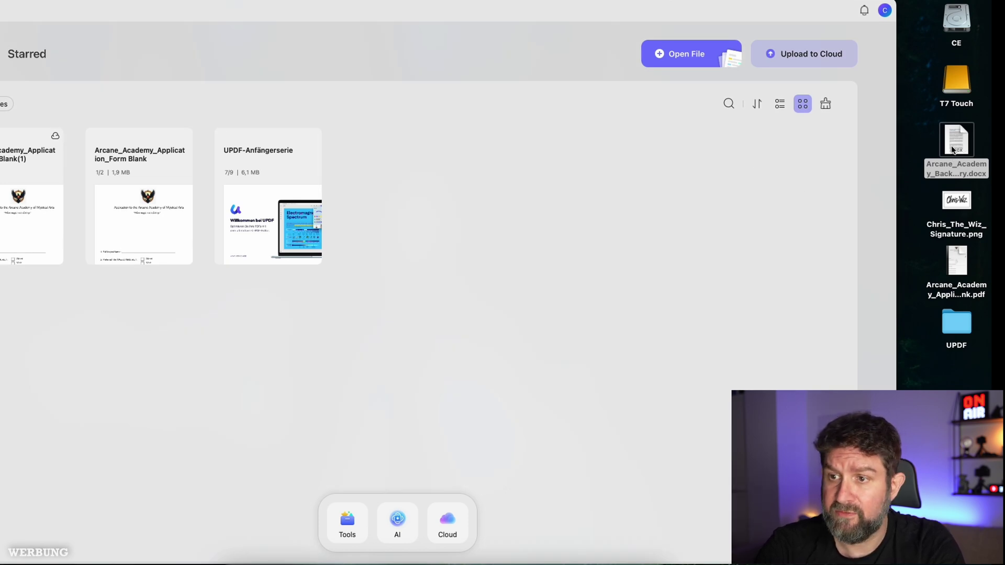
# Step: Convert the Arcane_Academy_Backstory Word file into a PDF at its original size
pyautogui.moveTo(952, 148); pyautogui.dragTo(368, 209)
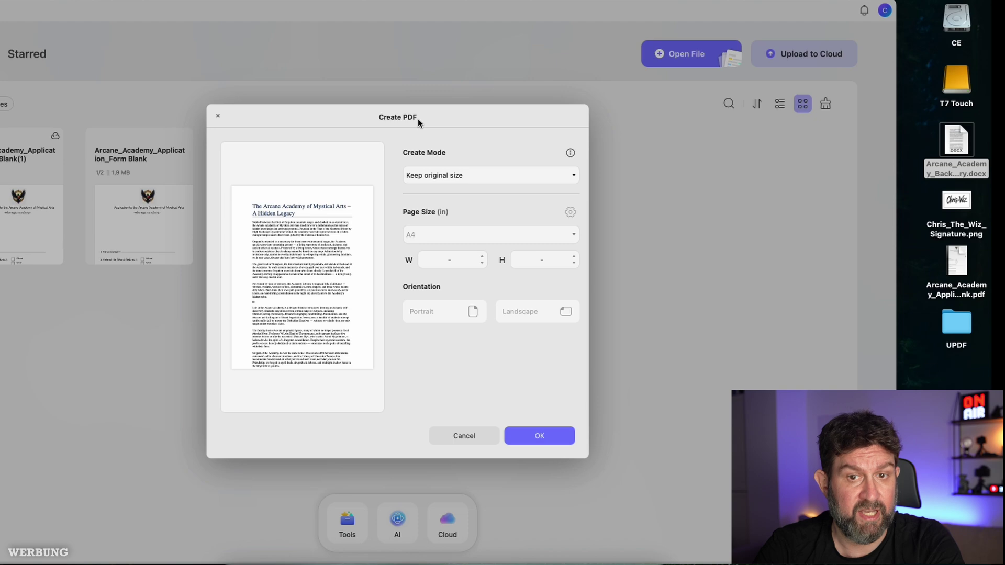
pyautogui.click(539, 436)
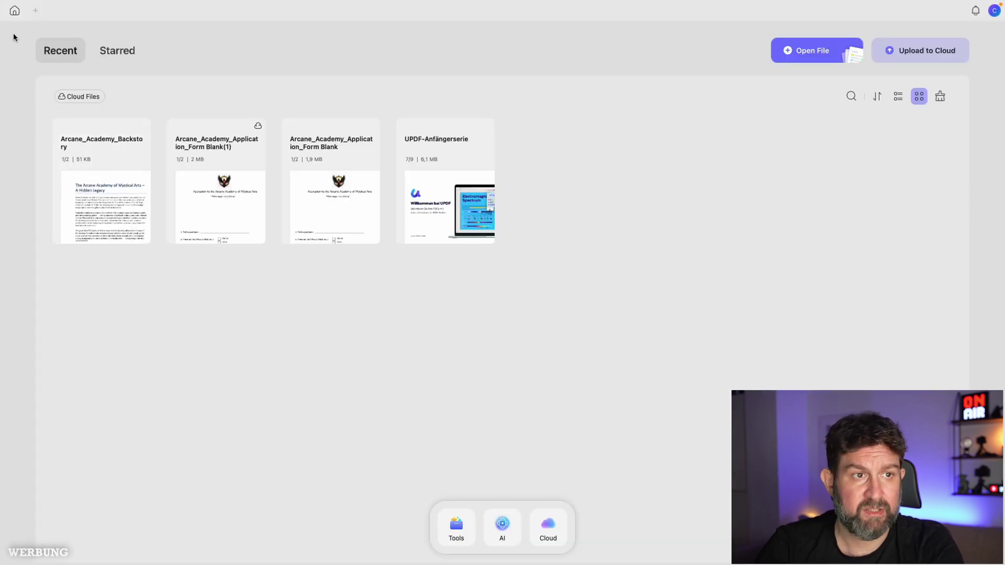
# Step: Add Backstory.pdf and Form Blank.pdf to a new Merge job
pyautogui.click(455, 529)
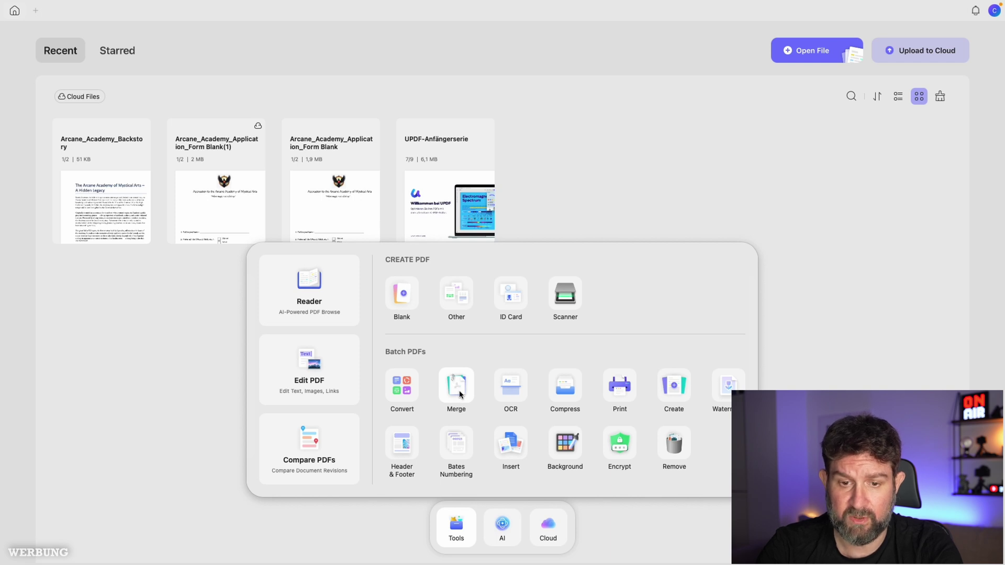
pyautogui.click(462, 389)
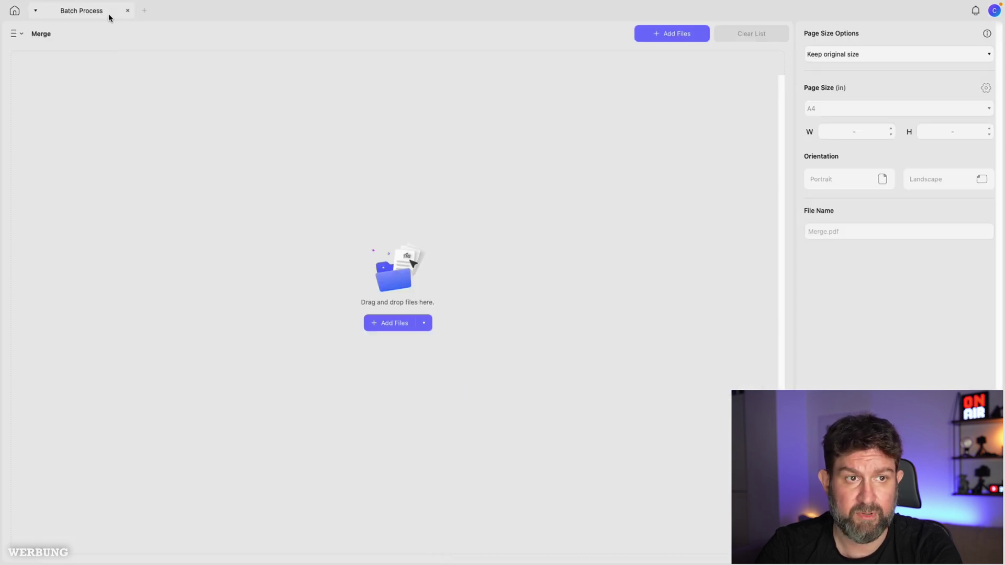
pyautogui.click(403, 328)
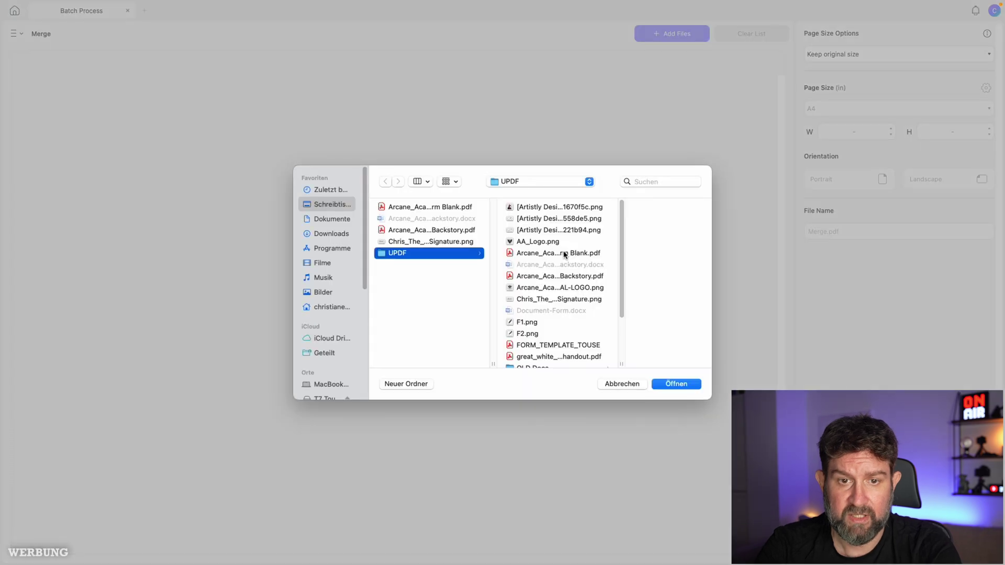
pyautogui.click(453, 231)
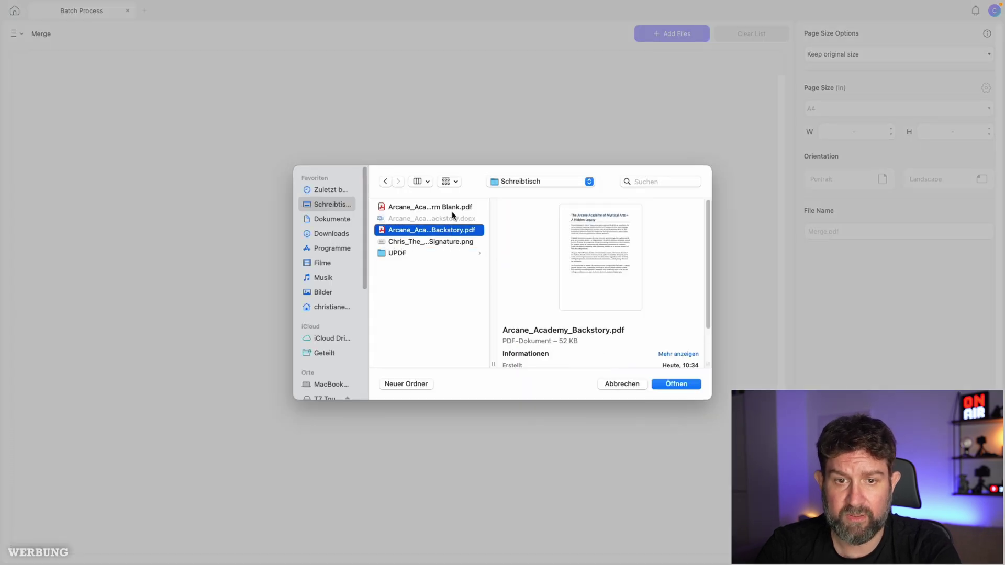
pyautogui.keyDown('super'); pyautogui.click(453, 210); pyautogui.keyUp('super')
pyautogui.click(667, 382)
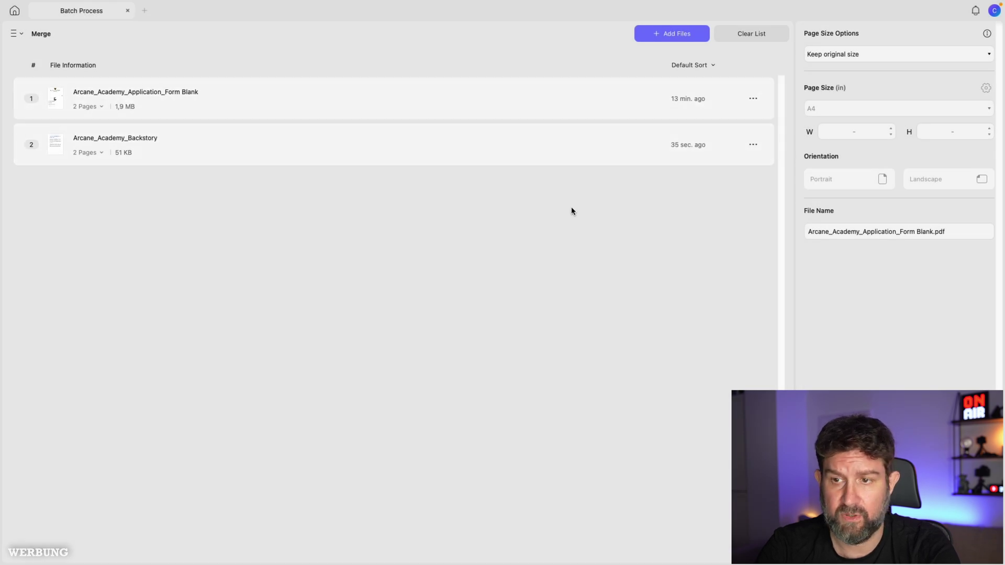
# Step: Merge them into the '…Form Batch' PDF on the desktop and close the batch tab
pyautogui.click(897, 545)
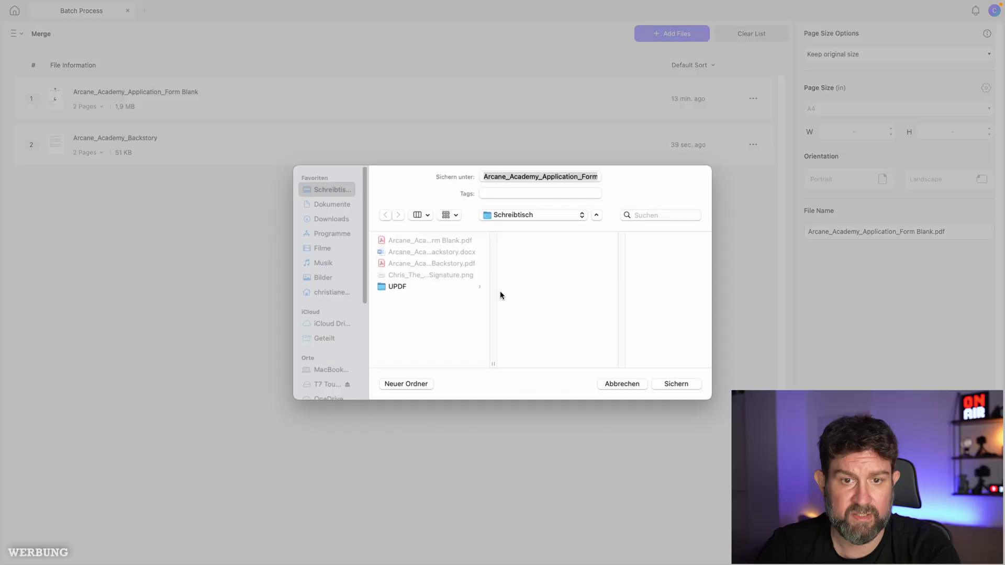
pyautogui.press('Right')
pyautogui.click(677, 385)
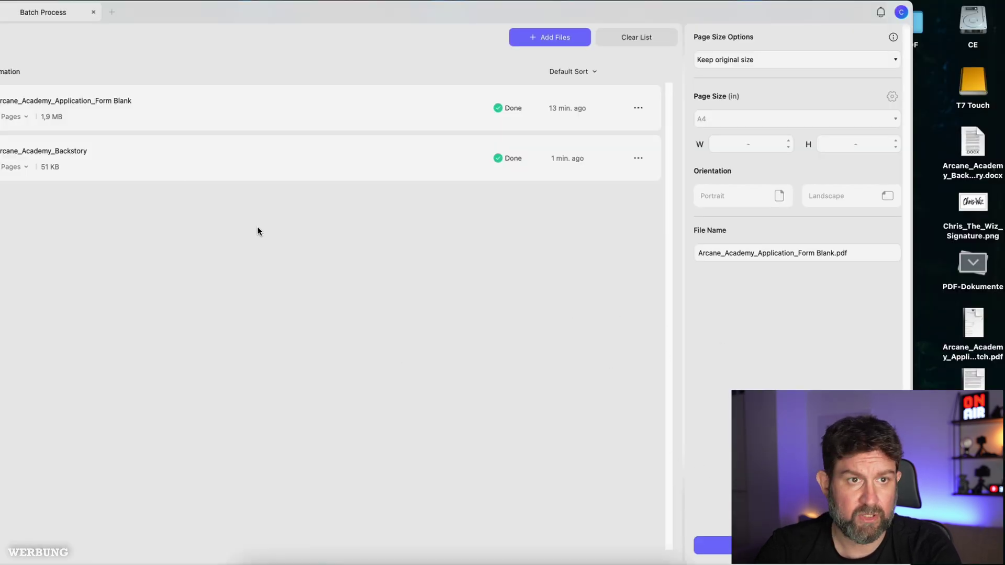
pyautogui.click(93, 12)
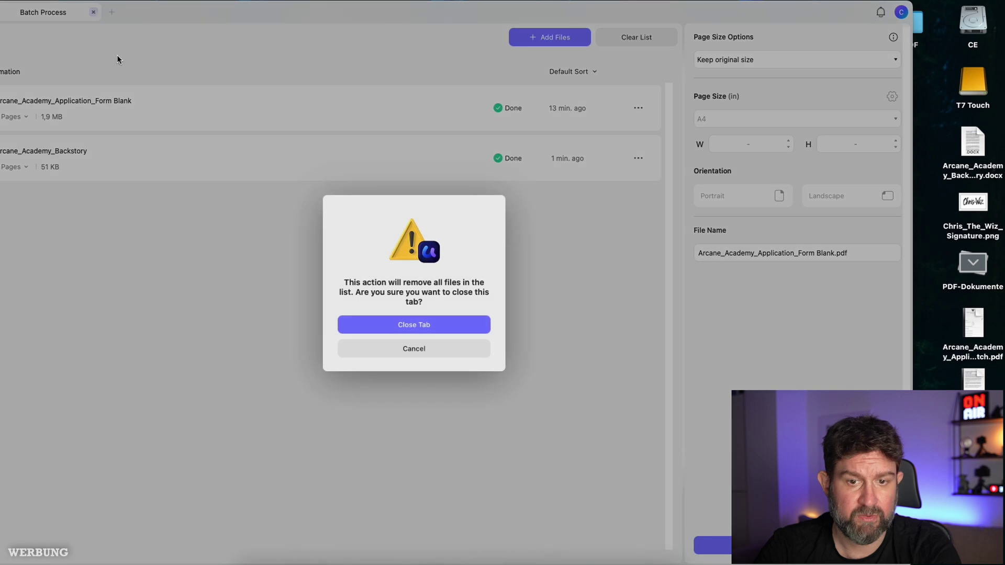
pyautogui.click(400, 326)
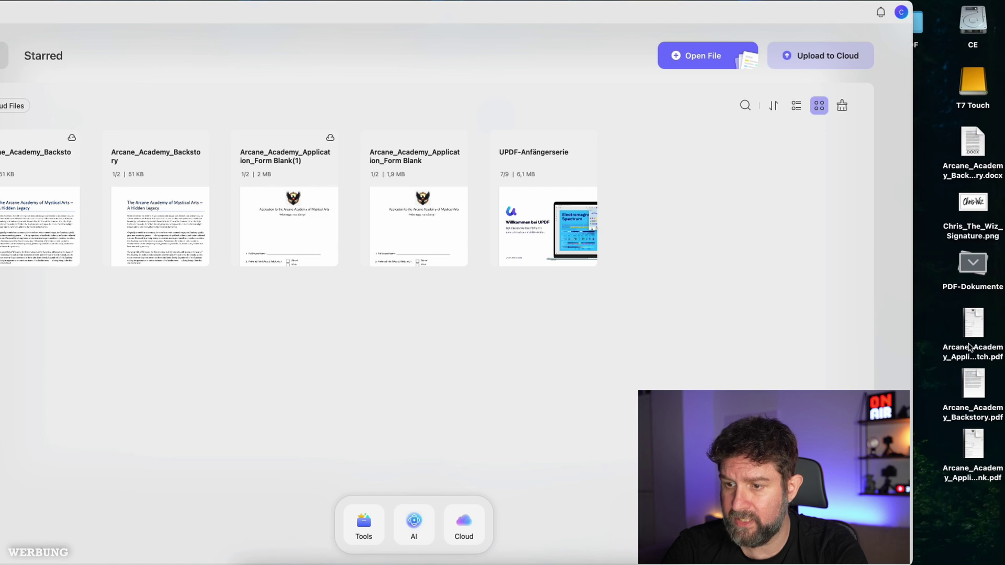
# Step: Open the merged Form Batch PDF full screen and browse its pages
pyautogui.moveTo(965, 338); pyautogui.dragTo(272, 331)
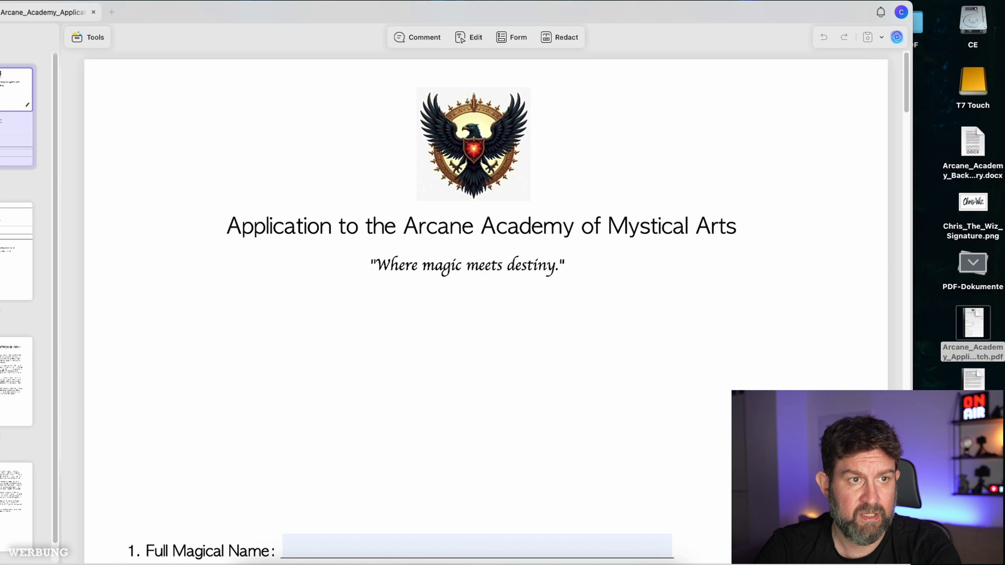
pyautogui.press('ctrl+super+f')
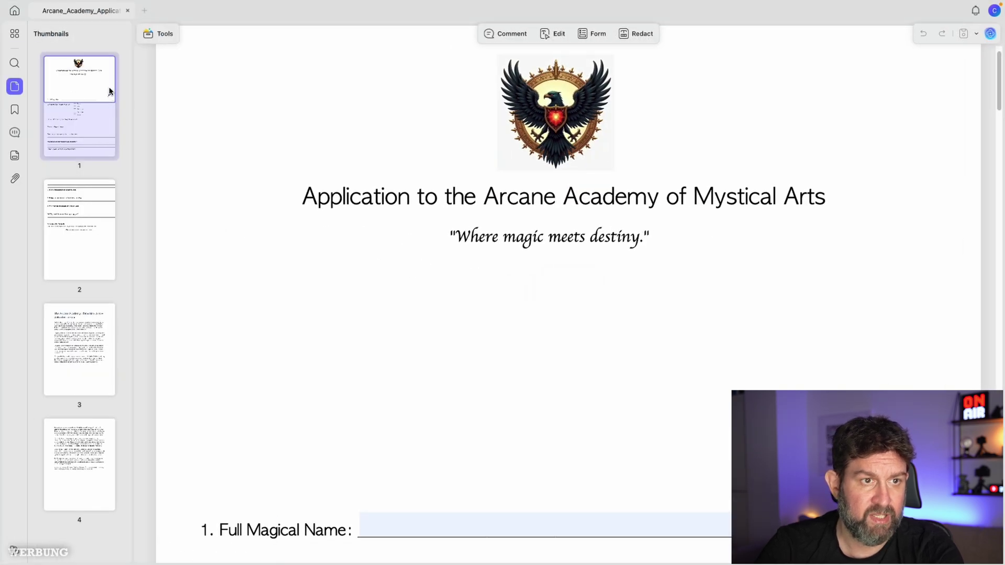
pyautogui.click(86, 365)
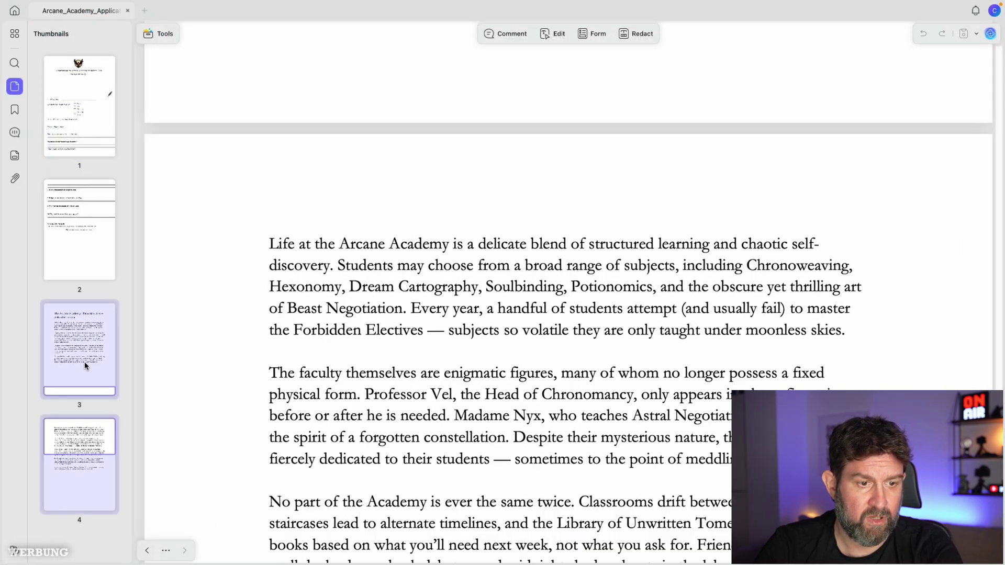
pyautogui.click(88, 73)
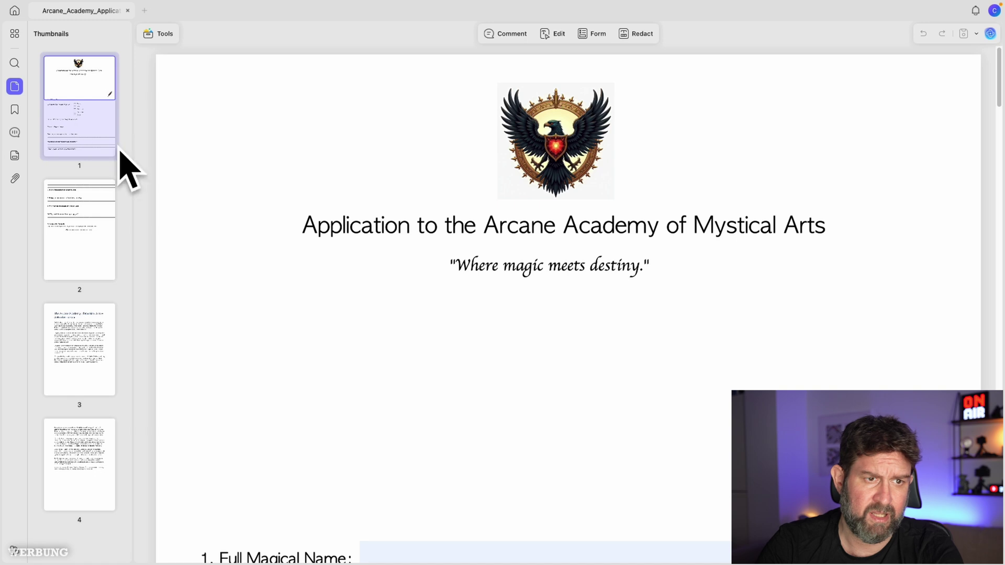
# Step: Move both form pages after the two backstory pages, check the order, and close the tab
pyautogui.moveTo(84, 125); pyautogui.dragTo(108, 524)
pyautogui.moveTo(91, 141); pyautogui.dragTo(106, 524)
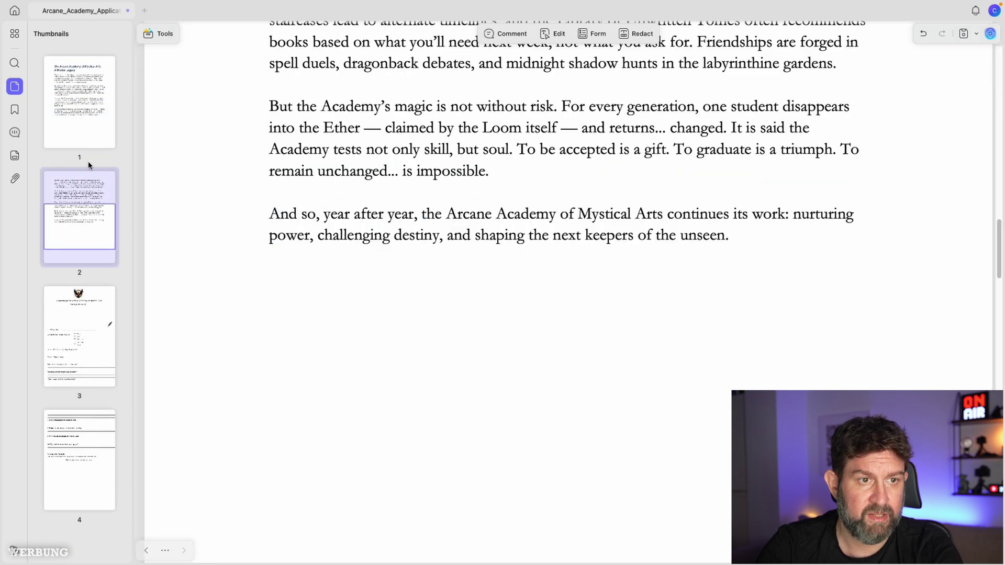
pyautogui.click(85, 69)
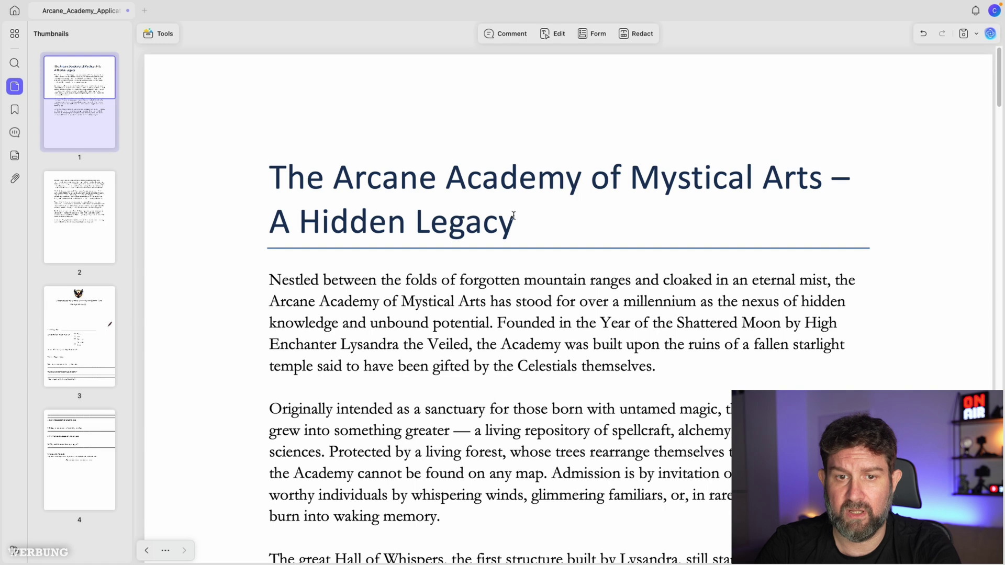
pyautogui.click(67, 319)
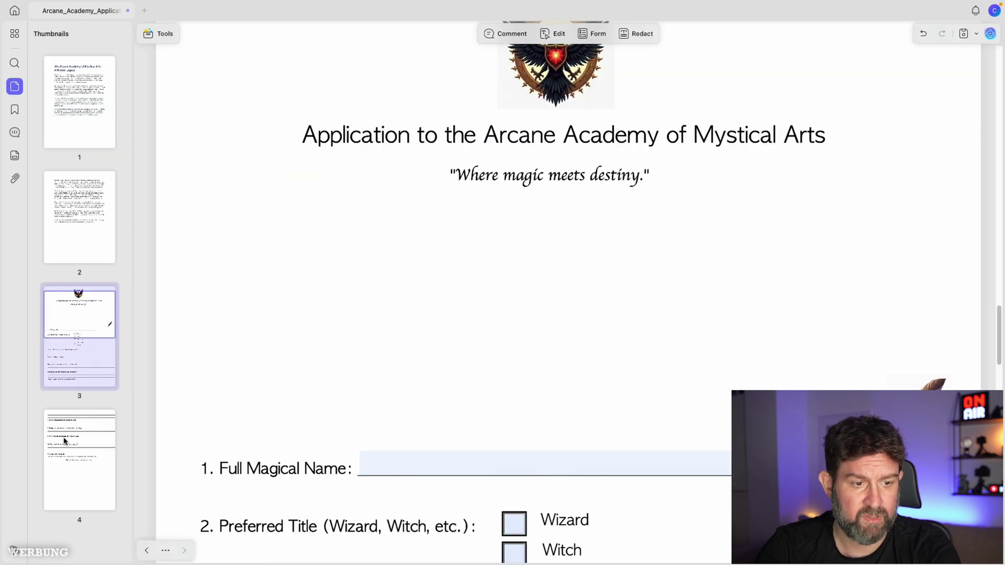
pyautogui.click(68, 434)
pyautogui.click(87, 190)
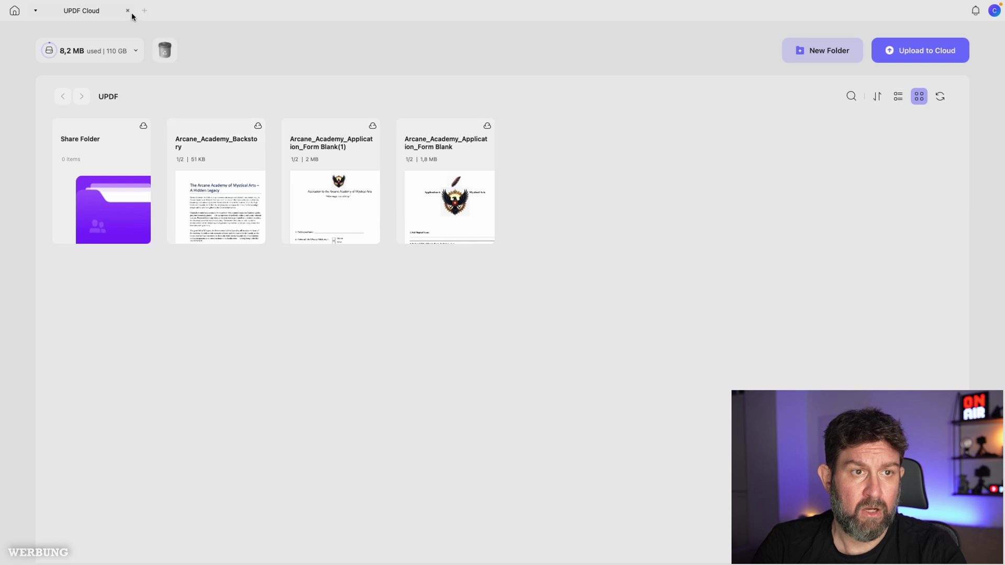
pyautogui.click(129, 10)
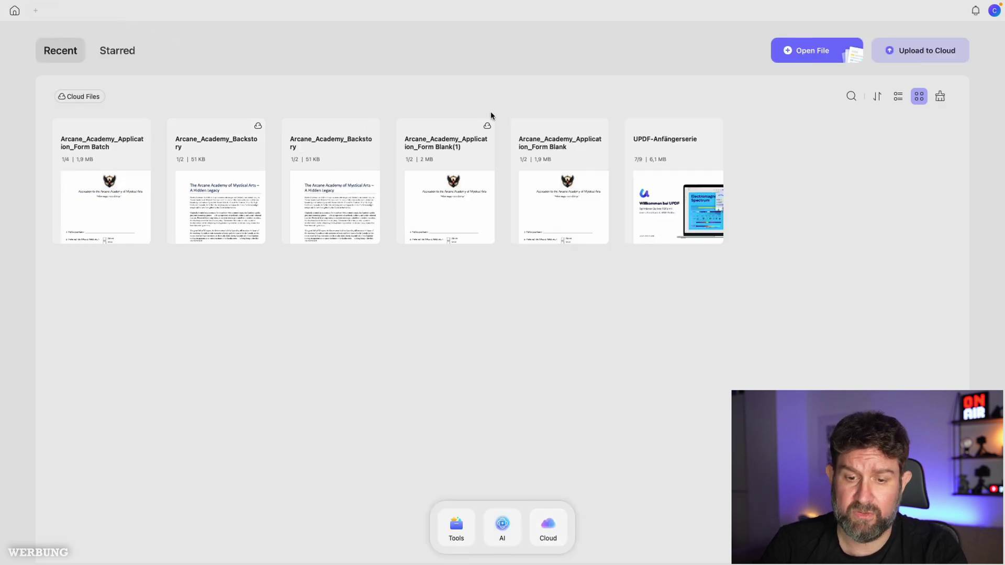
# Step: Scan the application letter from the HP OfficeJet with 'Perform OCR after creation' ticked, opening it as a PDF
pyautogui.click(457, 529)
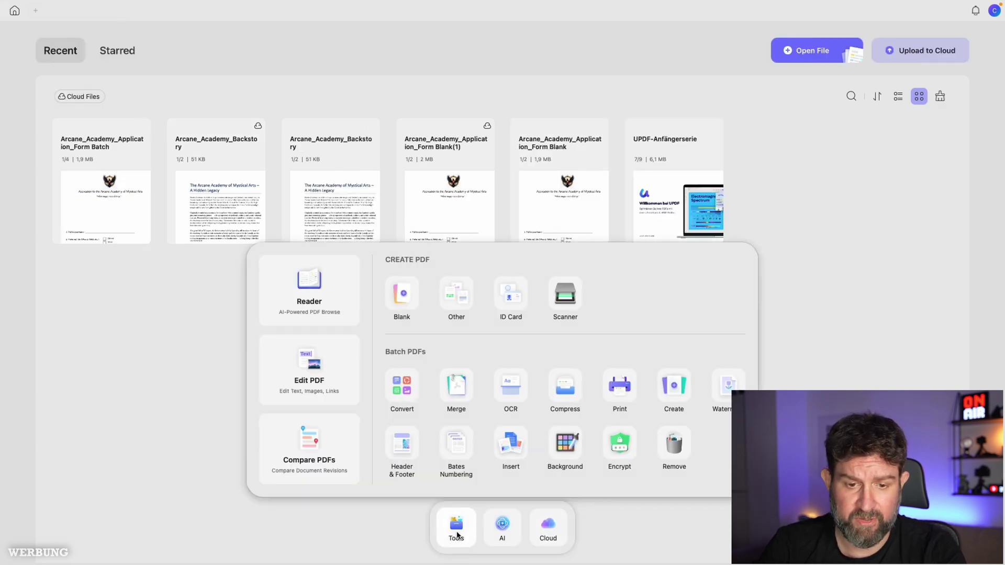
pyautogui.click(564, 303)
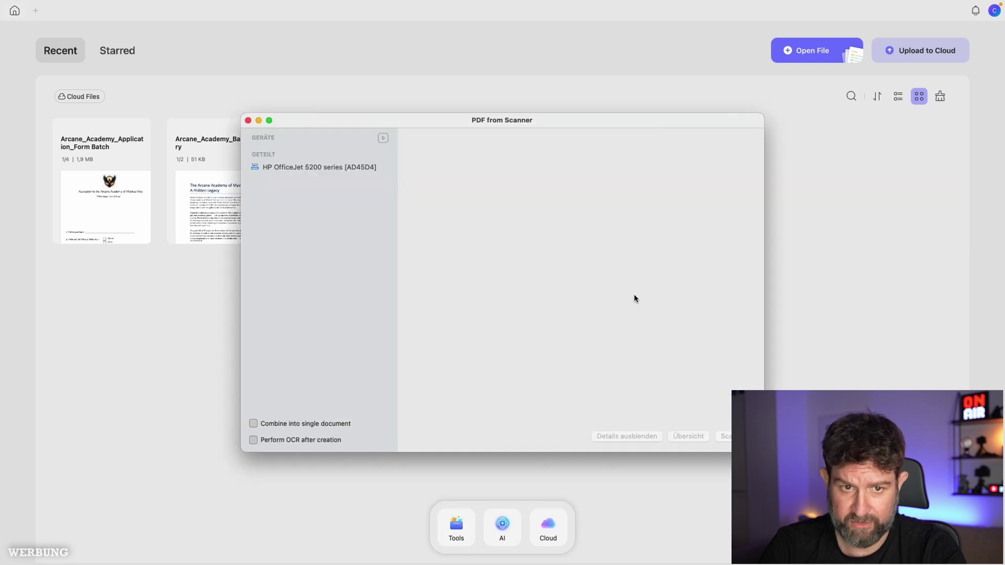
pyautogui.click(319, 166)
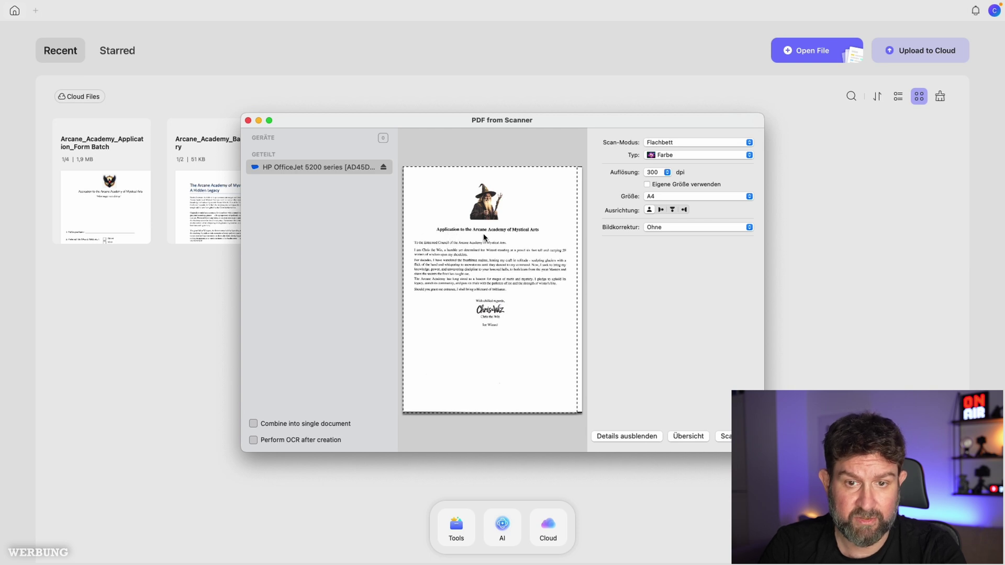
pyautogui.click(253, 441)
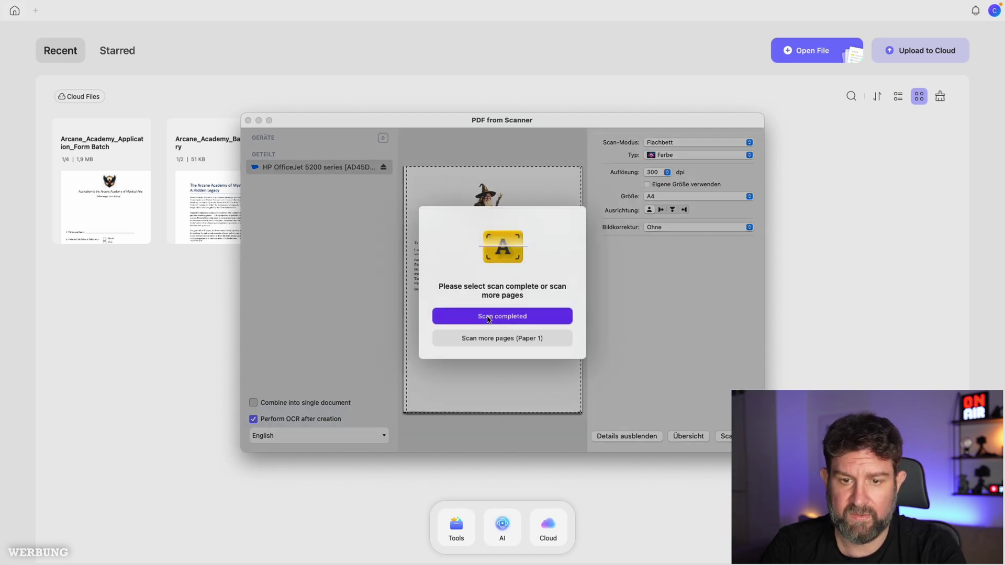
pyautogui.click(487, 317)
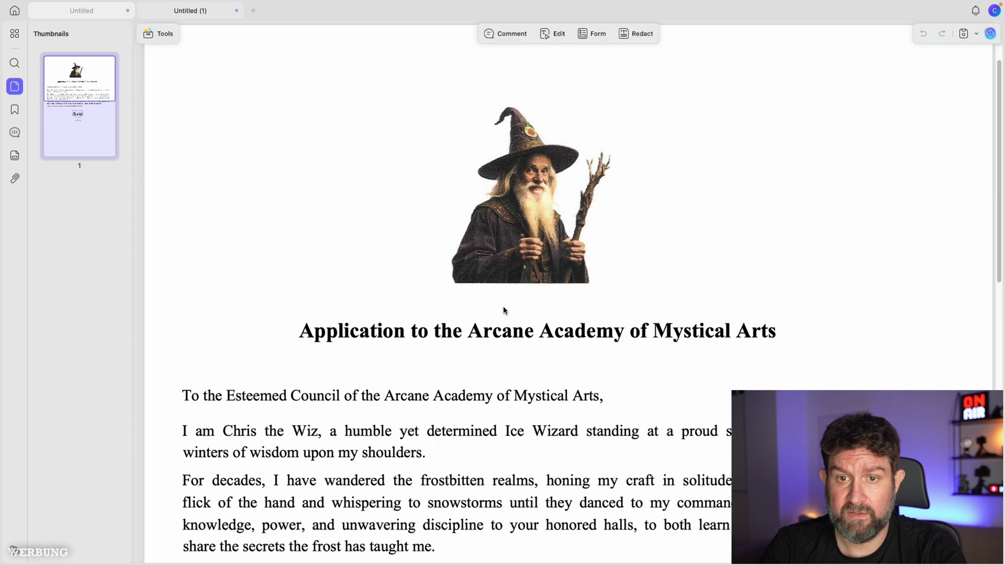
# Step: Look over the scanned letter, select its title, then go back to Recent files
pyautogui.scroll(-5, 530, 226)
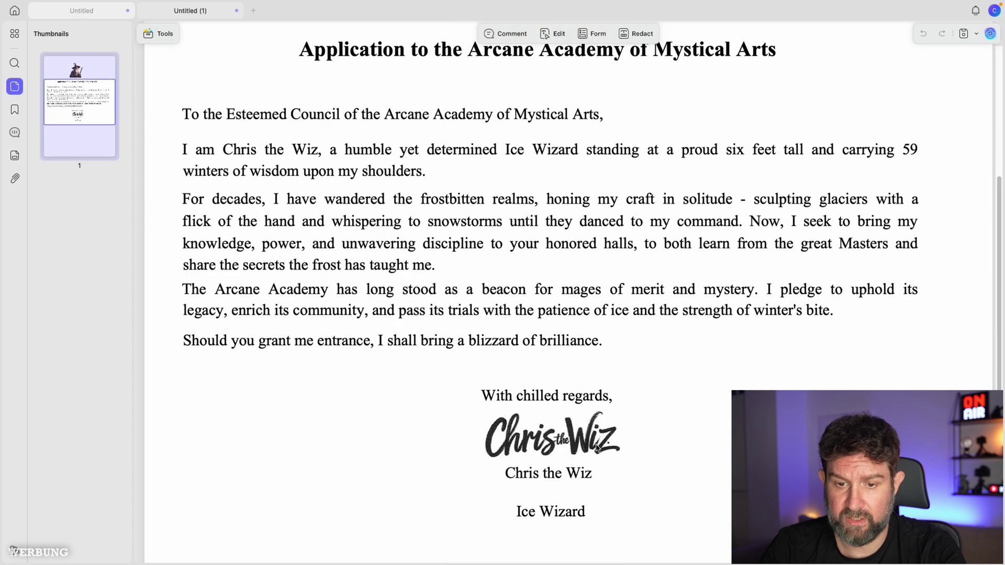
pyautogui.scroll(-3, 597, 448)
pyautogui.scroll(4, 506, 386)
pyautogui.scroll(-3, 556, 403)
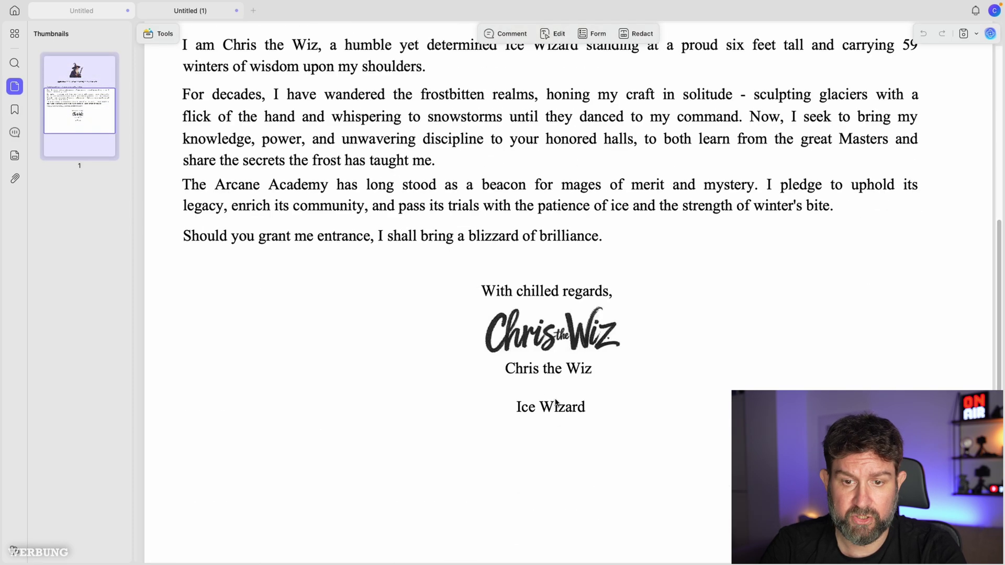
pyautogui.scroll(6, 448, 332)
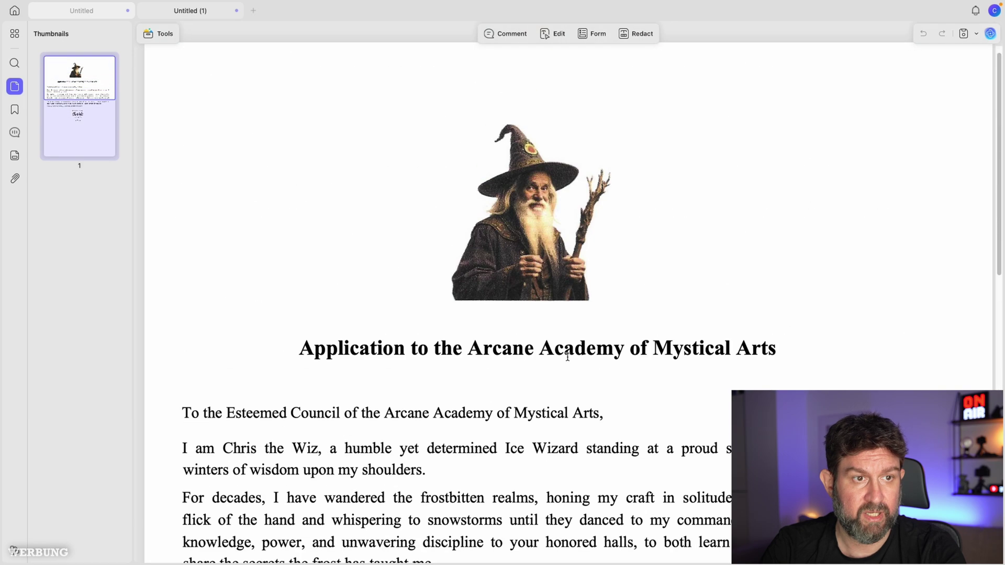
pyautogui.scroll(-2, 538, 269)
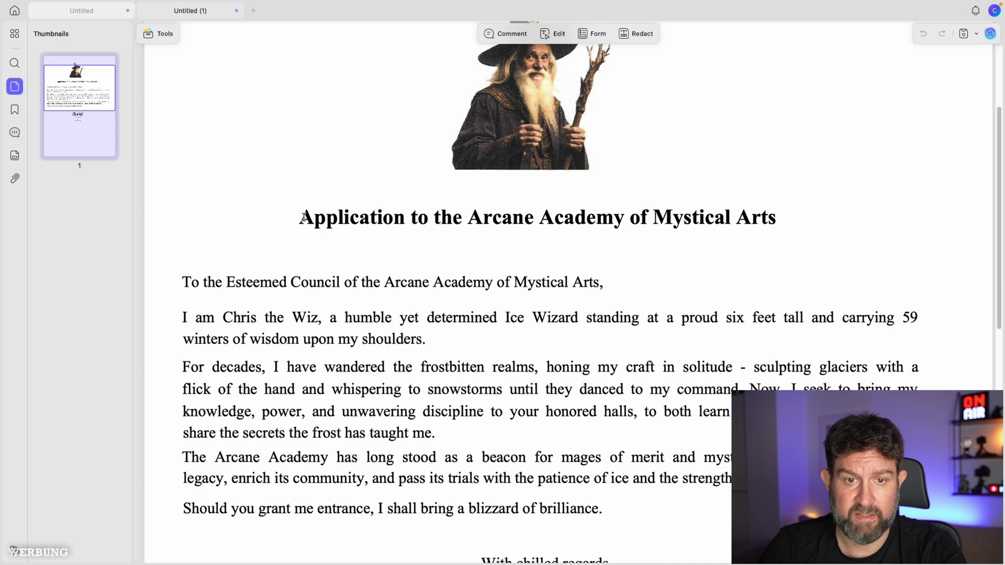
pyautogui.moveTo(304, 217); pyautogui.dragTo(776, 219)
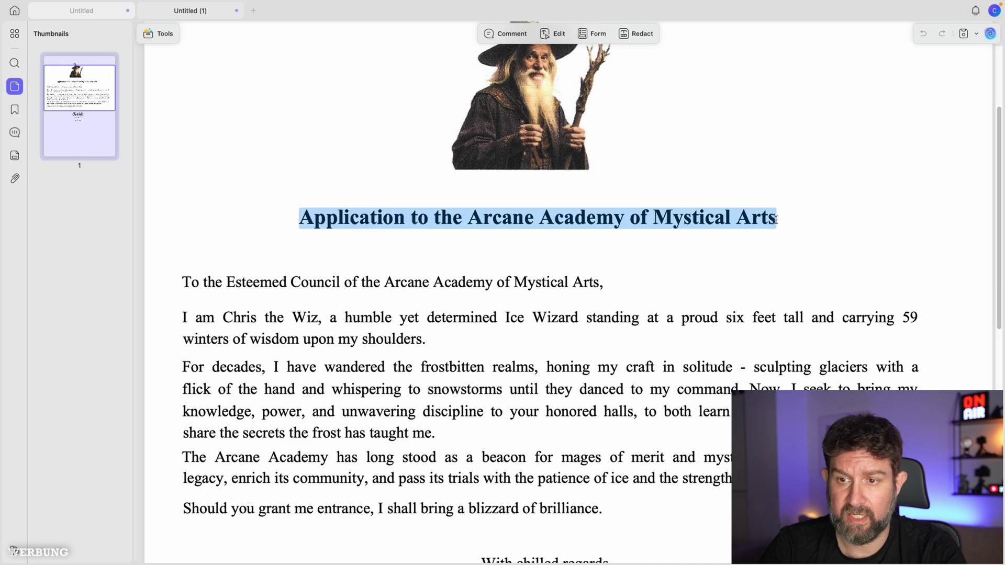
pyautogui.click(570, 224)
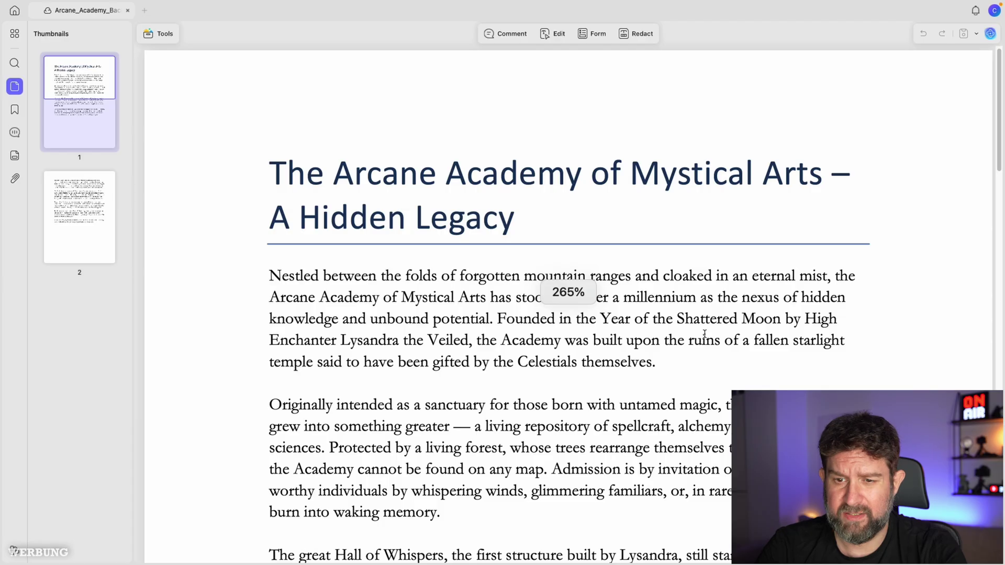
# Step: Start UPDF AI's Chat with PDF, switch to the Chat tab and widen the AI panel
pyautogui.scroll(-15, 715, 332)
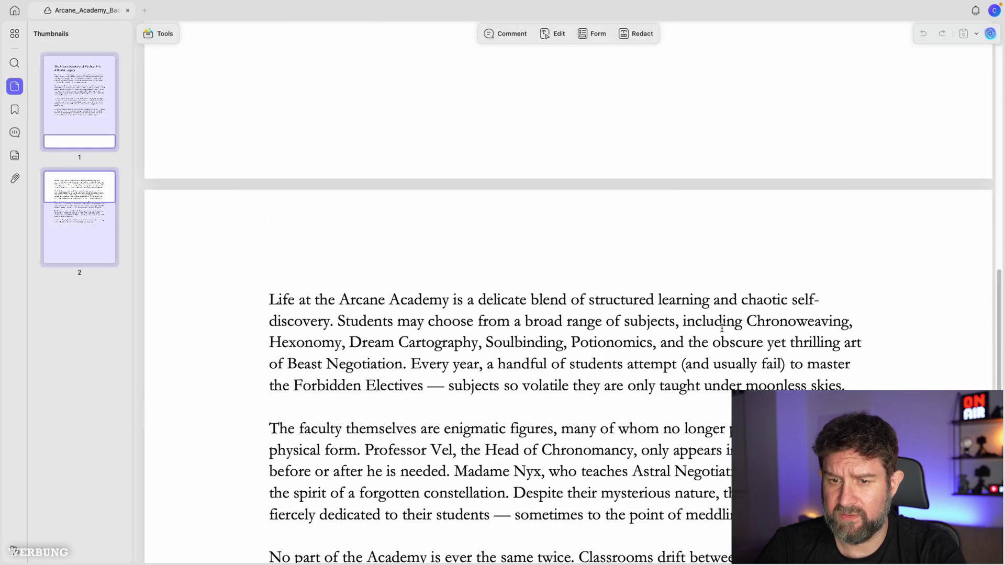
pyautogui.scroll(15, 707, 345)
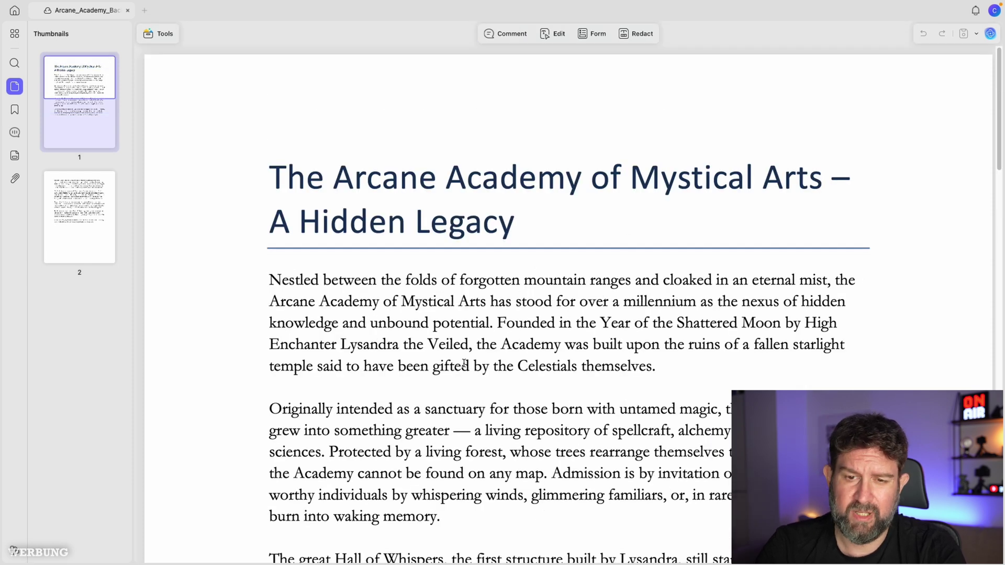
pyautogui.scroll(-3, 464, 362)
pyautogui.scroll(3, 688, 290)
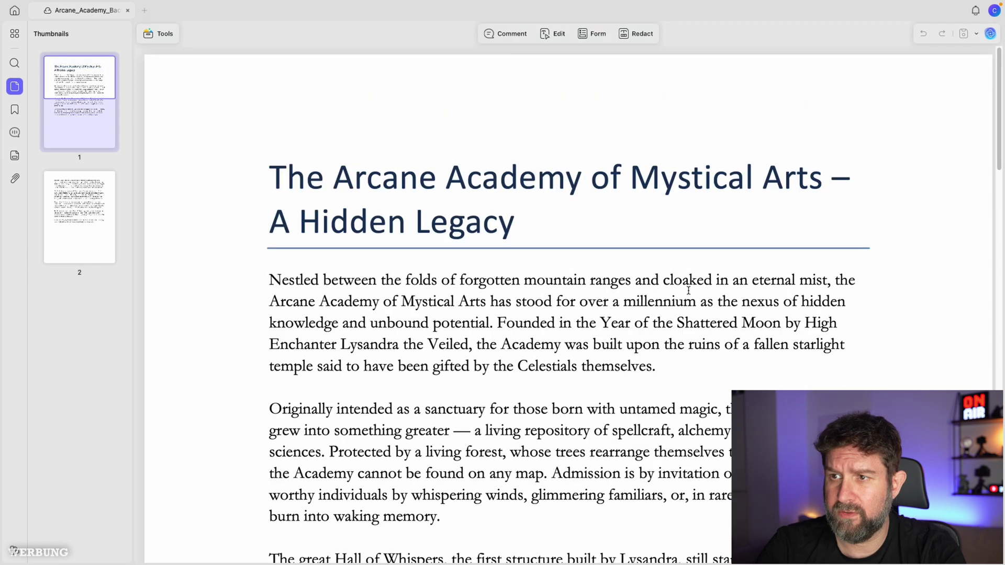
pyautogui.click(992, 34)
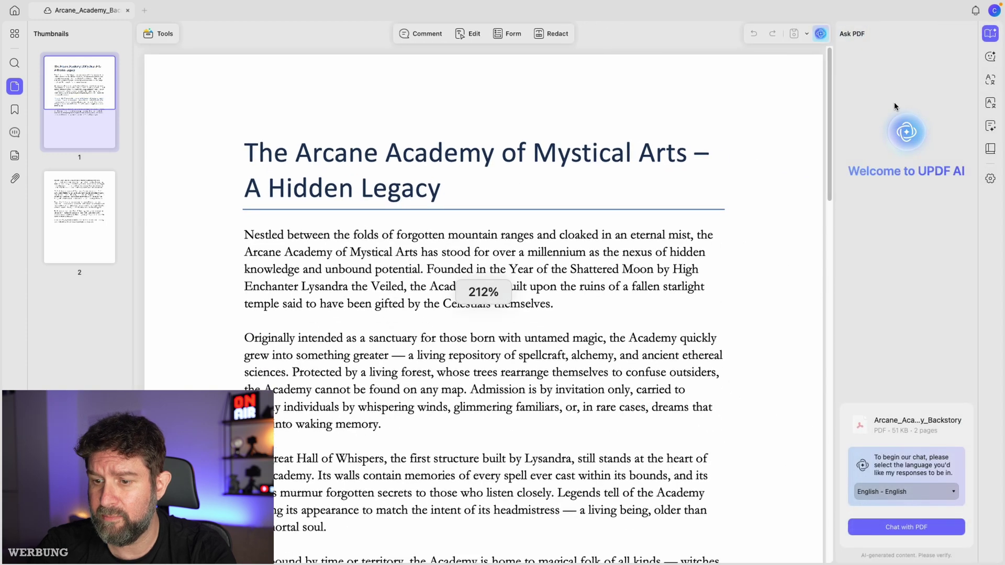
pyautogui.click(906, 527)
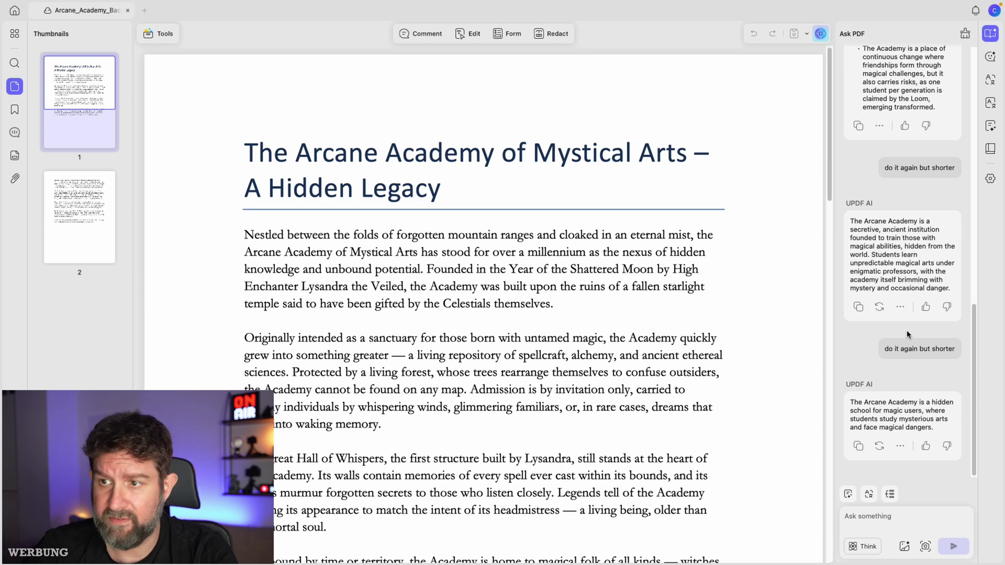
pyautogui.click(990, 56)
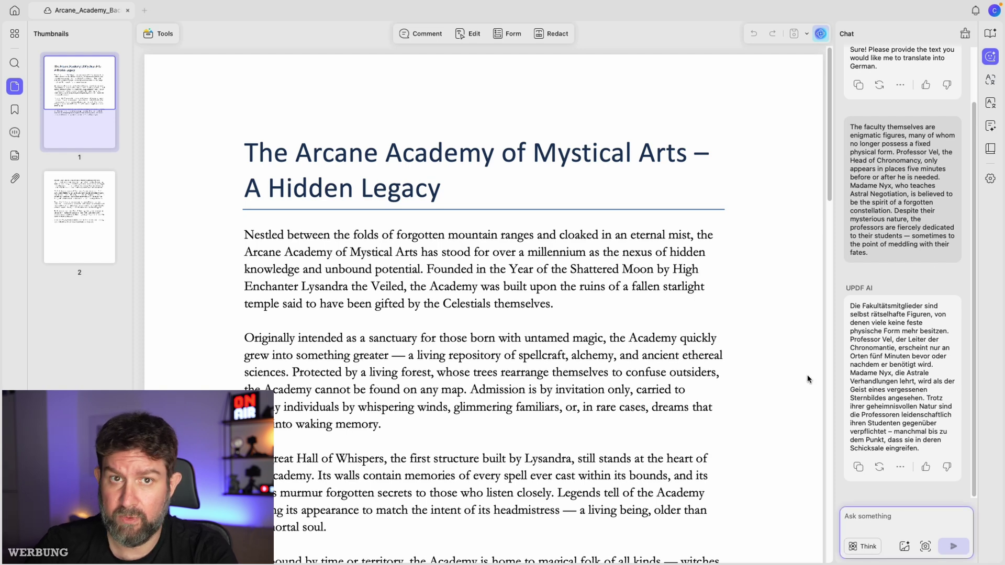
pyautogui.moveTo(838, 273); pyautogui.dragTo(810, 274)
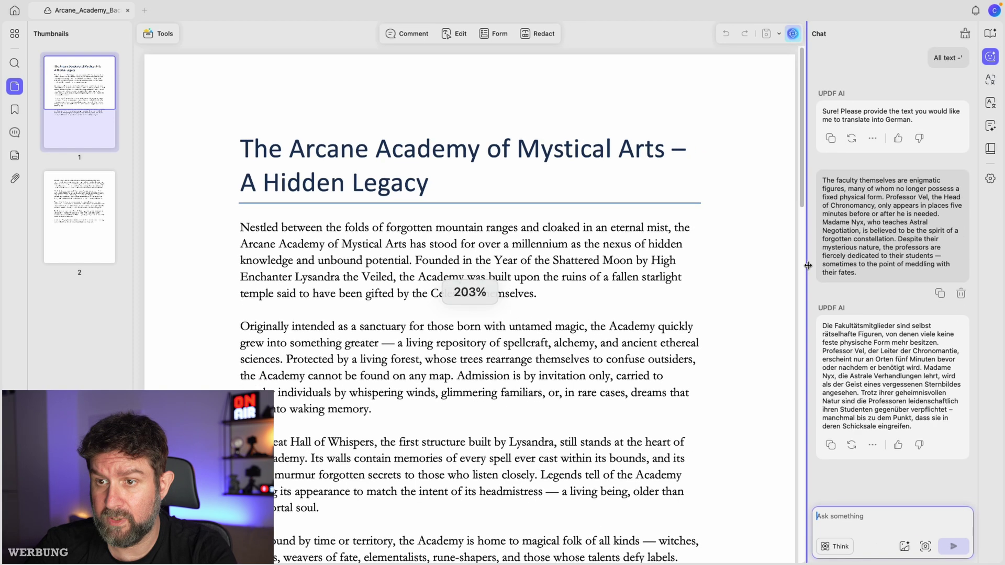
# Step: Run PDF Translation to Deutsch in Bilingual Layout, save the translated file, and review the result
pyautogui.click(990, 80)
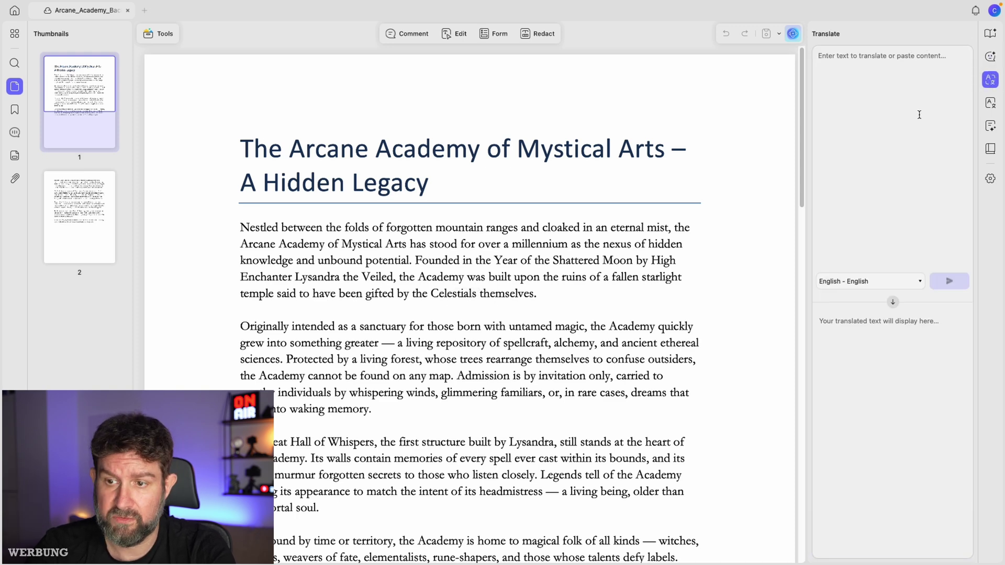
pyautogui.click(990, 103)
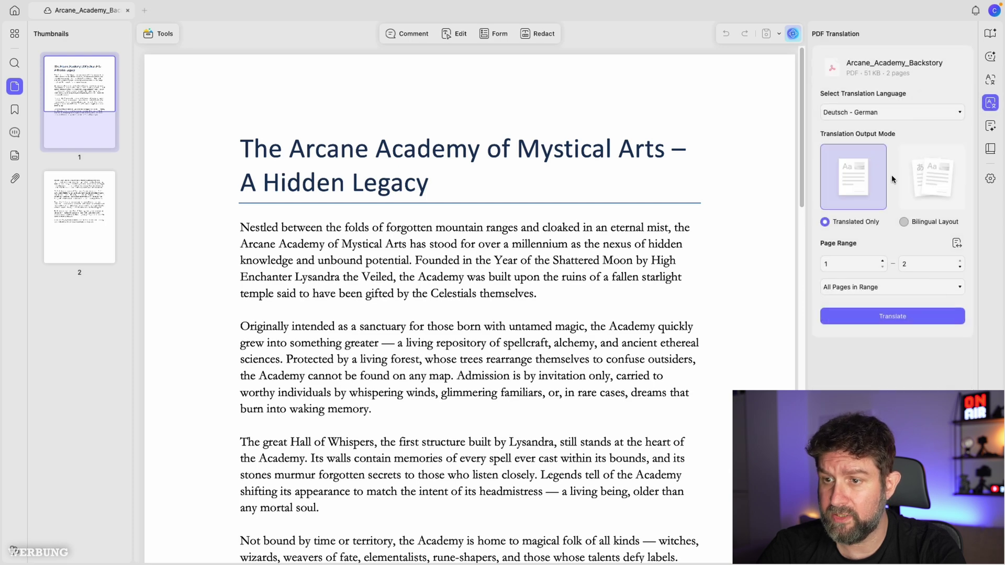
pyautogui.click(904, 223)
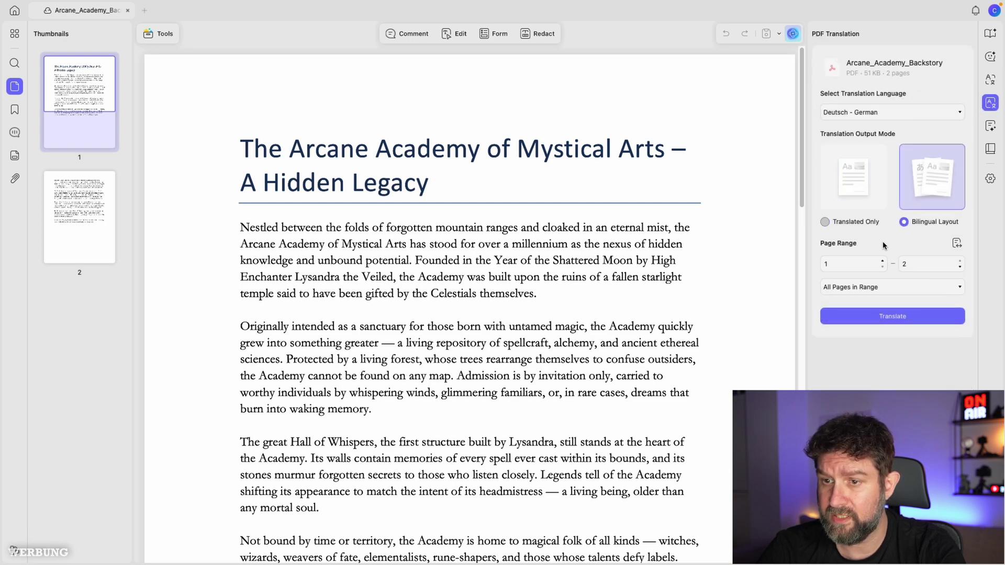
pyautogui.click(874, 316)
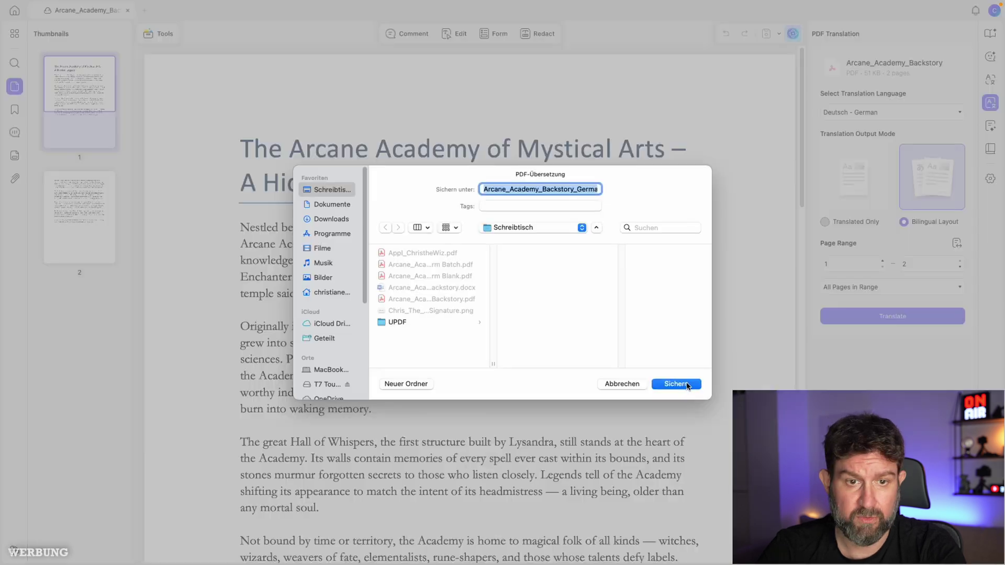
pyautogui.click(687, 384)
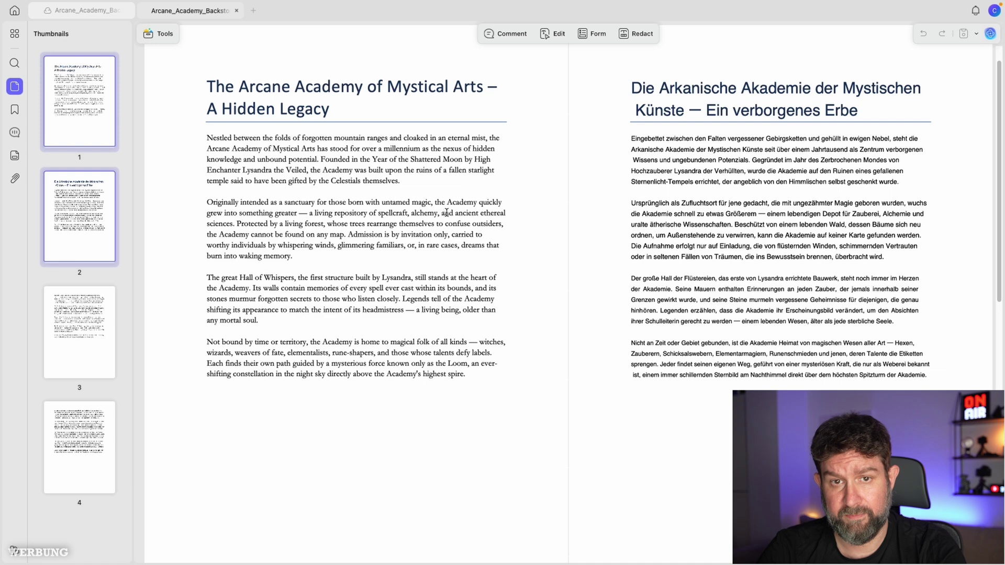
pyautogui.scroll(-3, 446, 212)
pyautogui.scroll(5, 463, 199)
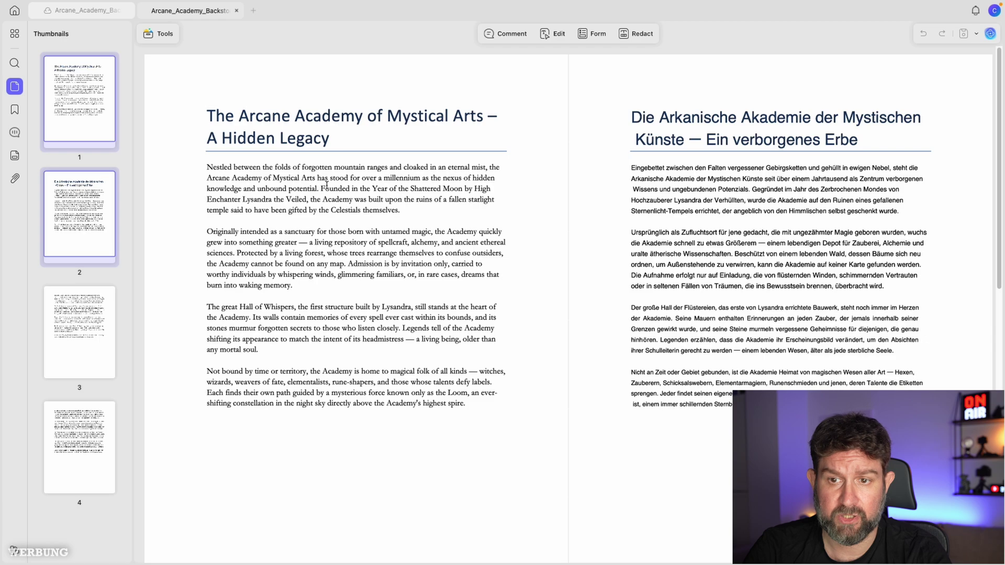
pyautogui.scroll(-10, 751, 185)
pyautogui.scroll(10, 304, 232)
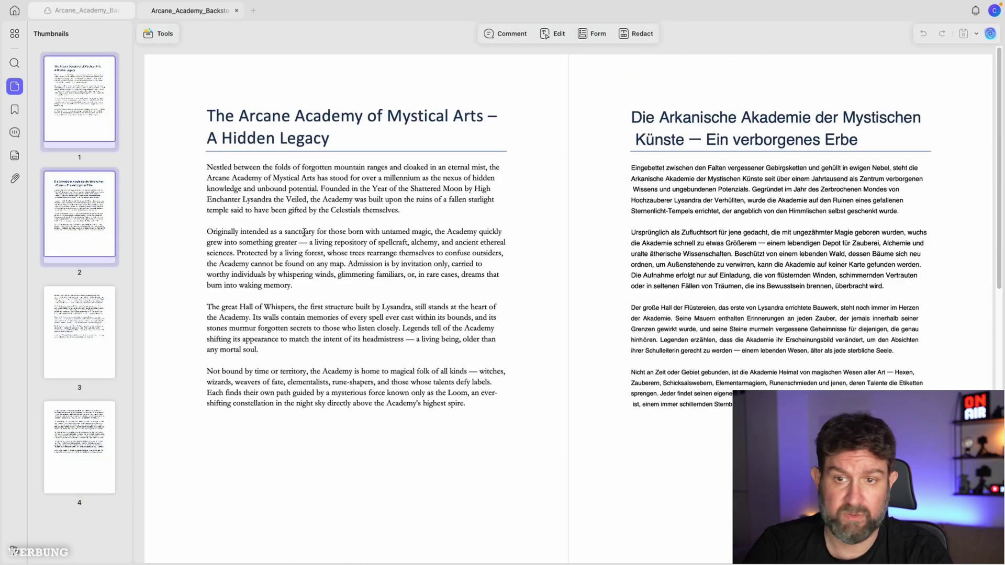
pyautogui.scroll(-10, 597, 227)
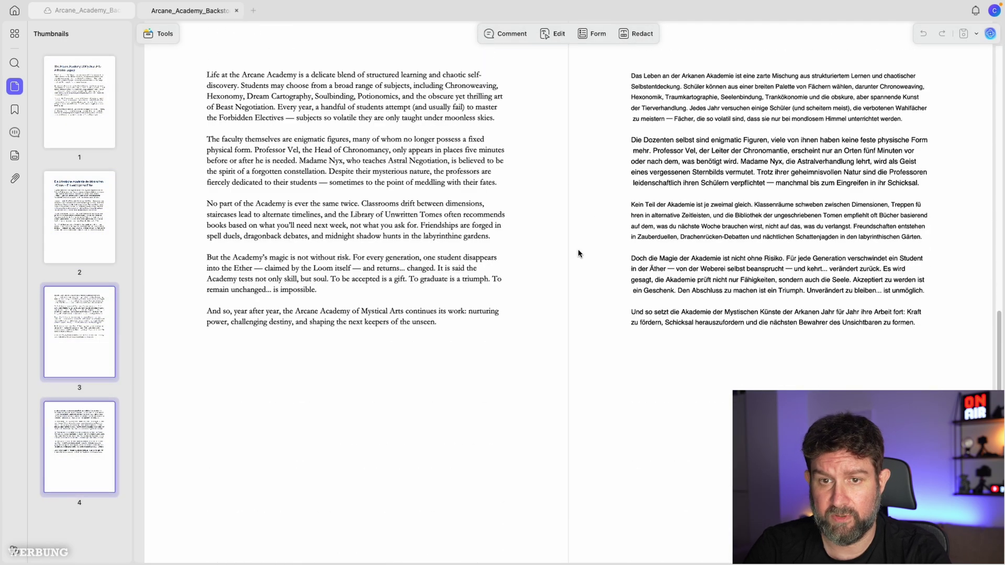
pyautogui.scroll(10, 578, 257)
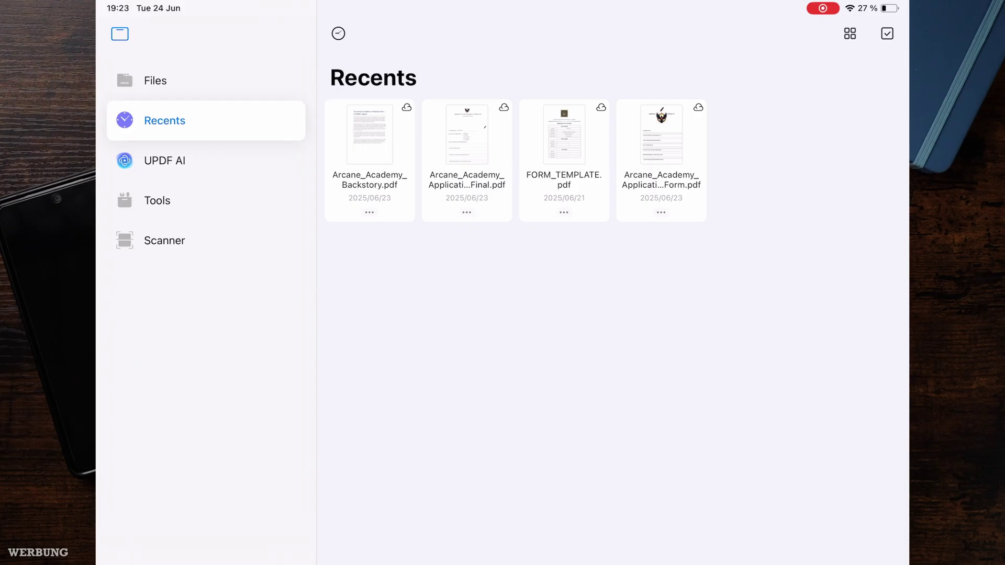
# Step: Open the Arcane Academy backstory PDF and check its document options menu
pyautogui.click(435, 209)
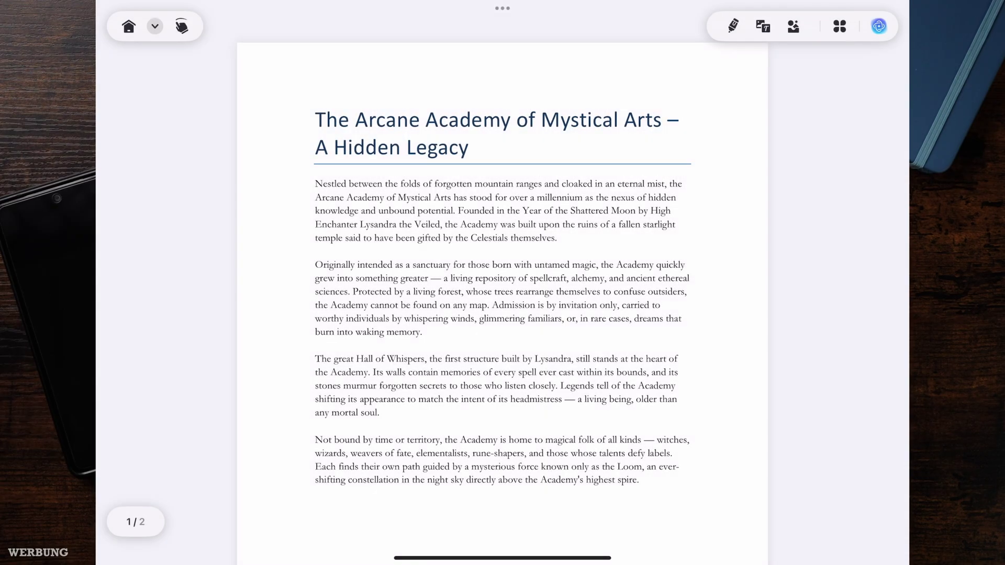
pyautogui.scroll(-10, 503, 283)
pyautogui.scroll(6, 503, 282)
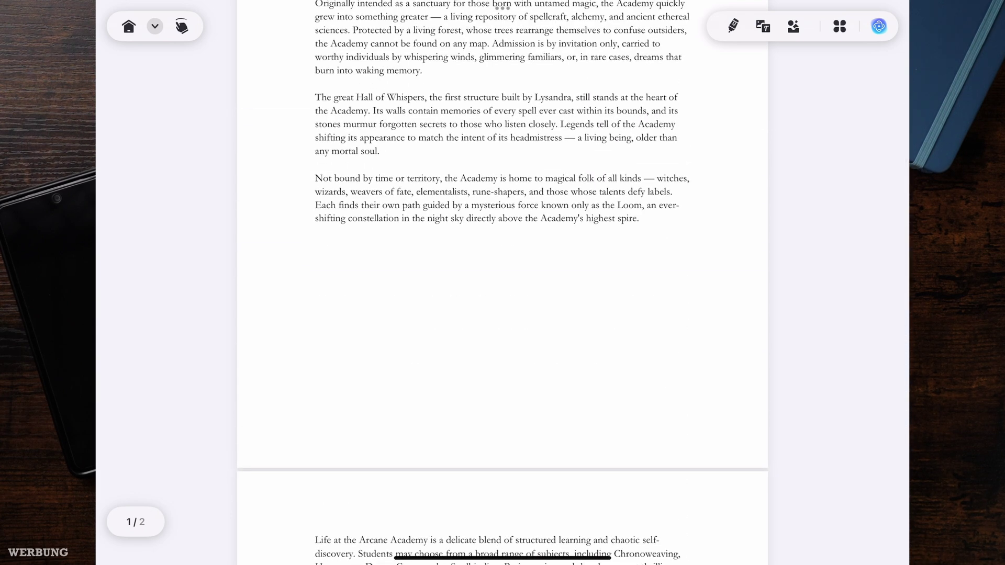
pyautogui.click(155, 26)
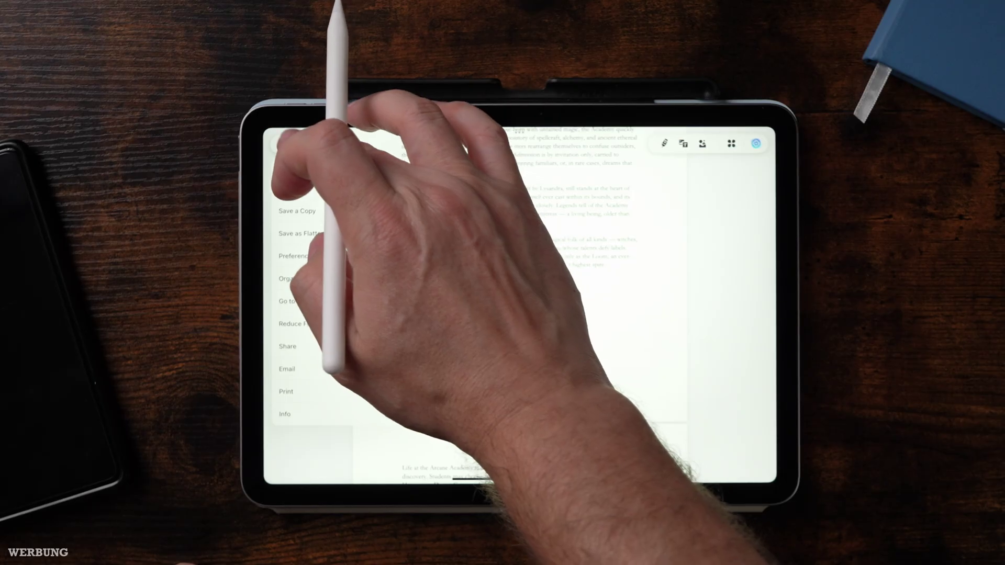
pyautogui.click(471, 314)
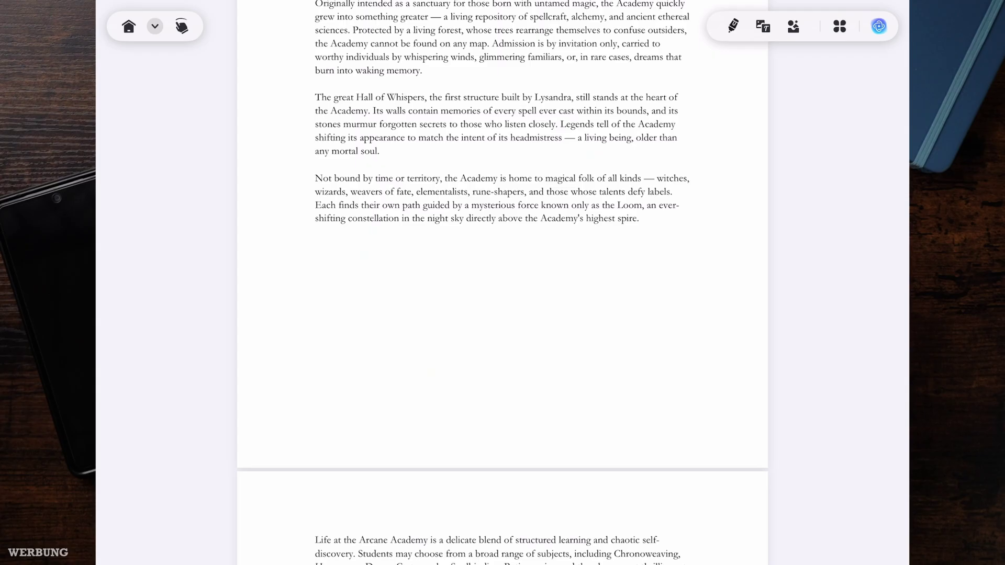
# Step: Highlight the 'Not bound by time or territory' paragraph with the yellow highlighter at 25 pt
pyautogui.click(732, 25)
pyautogui.hotkey('ctrl', 'z')
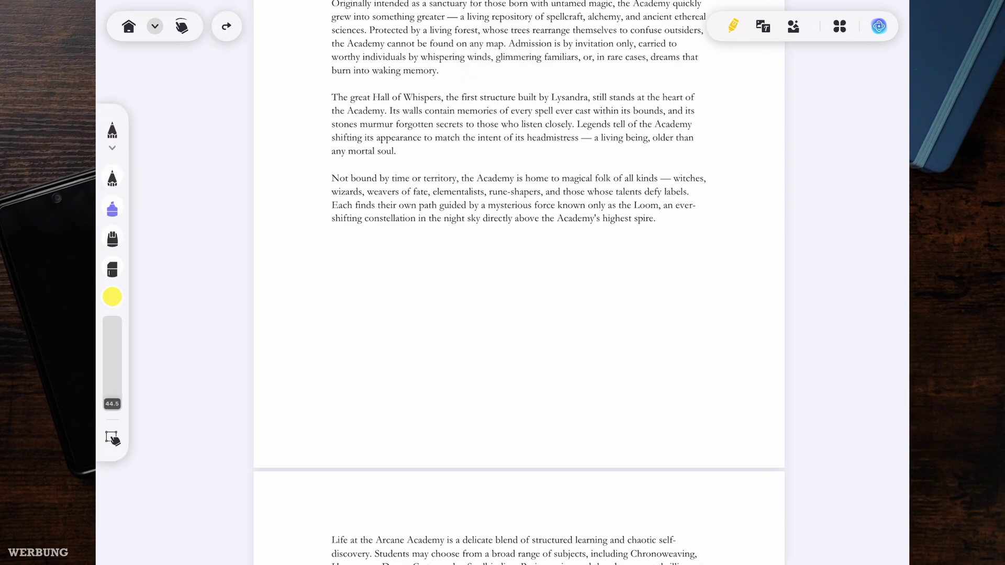
pyautogui.moveTo(112, 403)
pyautogui.mouseDown()
pyautogui.moveTo(112, 326)
pyautogui.moveTo(112, 373)
pyautogui.moveTo(112, 360)
pyautogui.mouseUp()
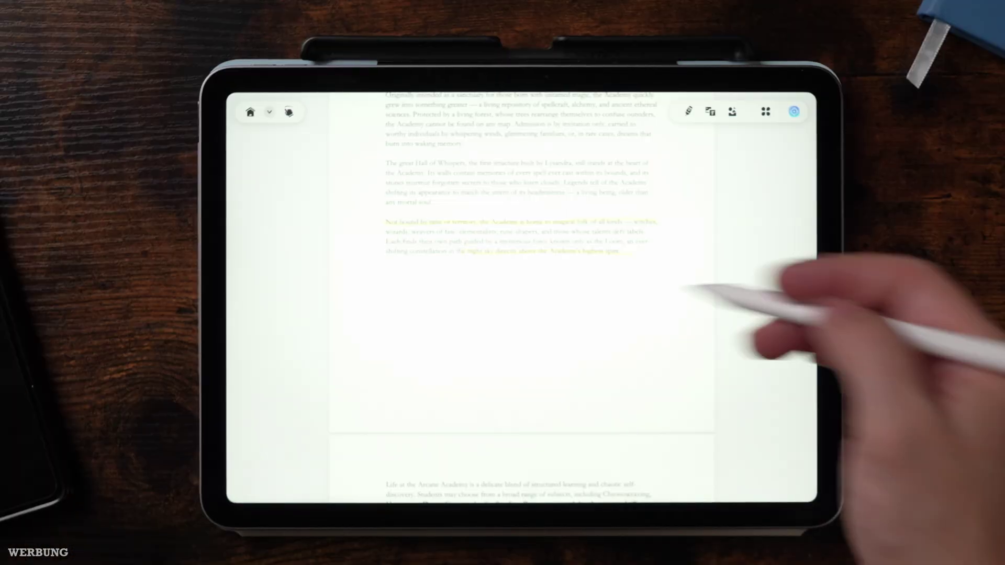
pyautogui.click(711, 111)
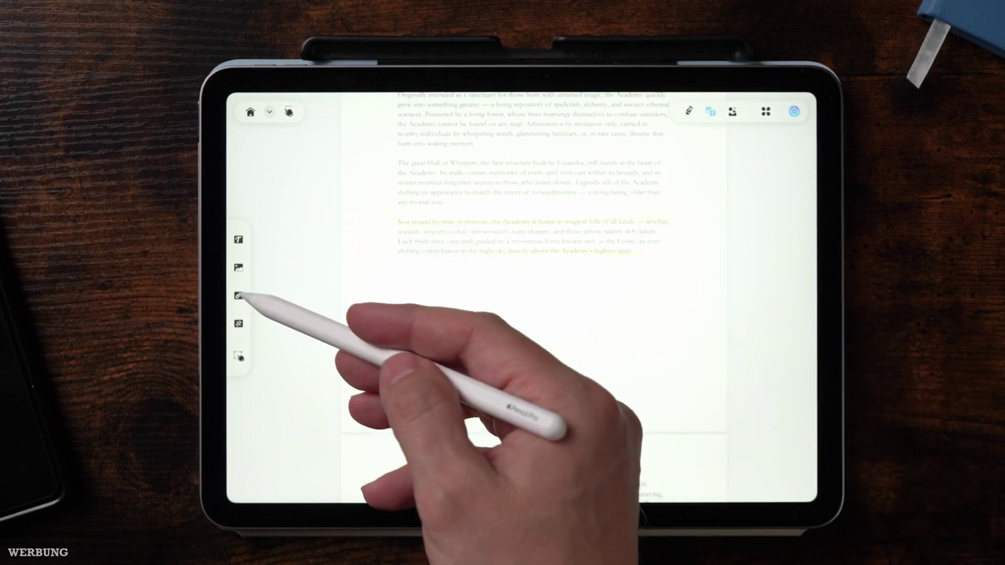
pyautogui.click(238, 295)
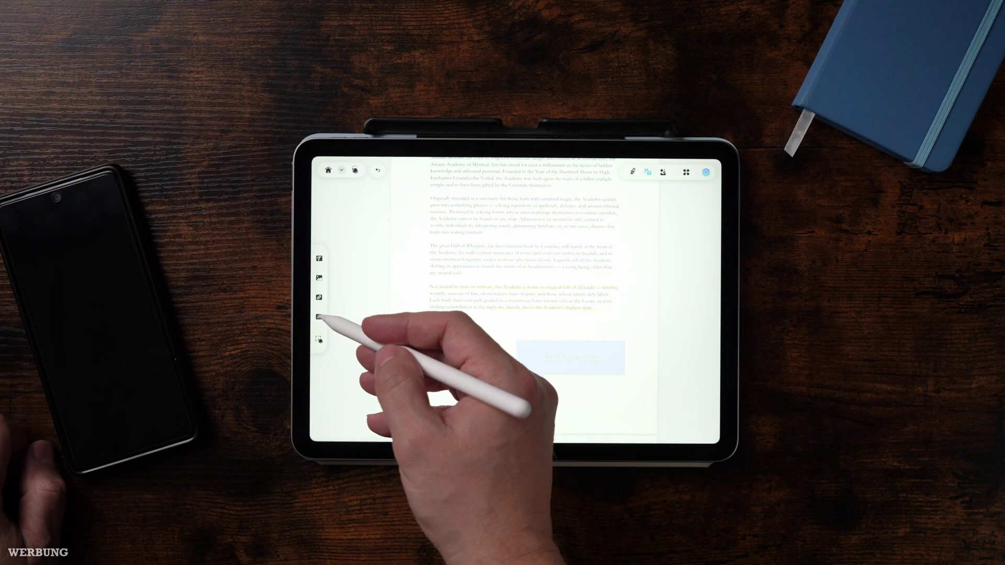
# Step: Create a new text watermark reading 'Magic'
pyautogui.click(319, 317)
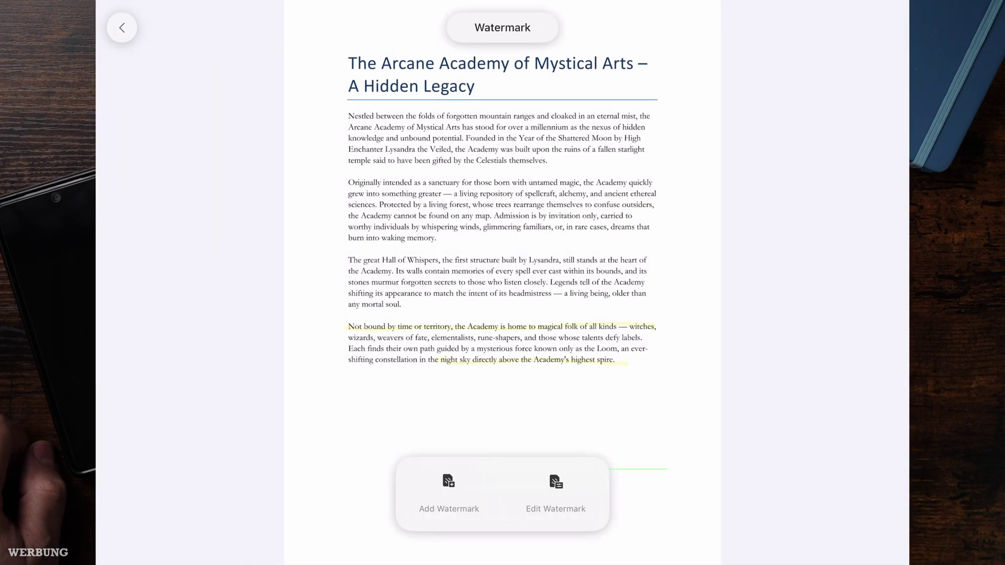
pyautogui.click(449, 492)
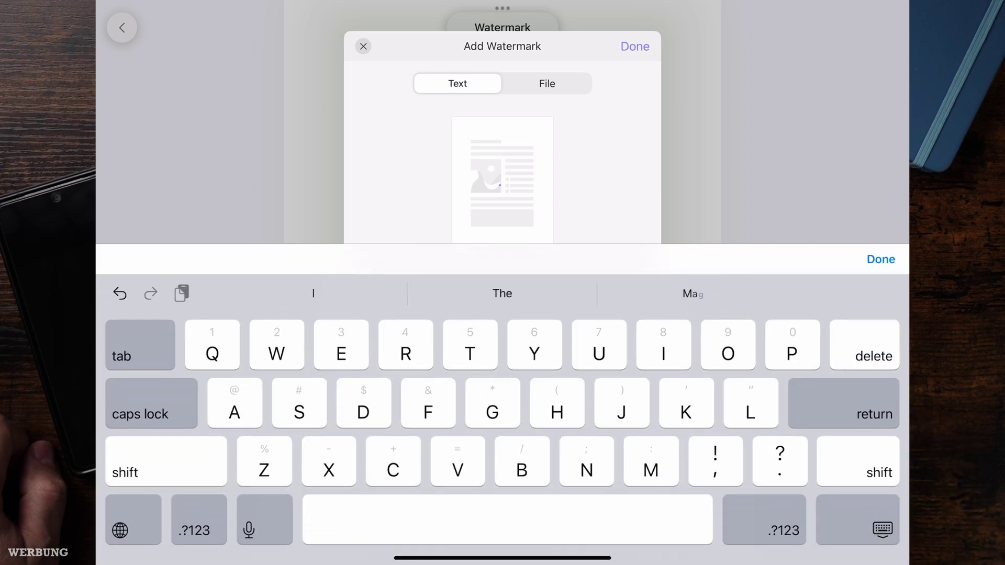
pyautogui.write('Ma')
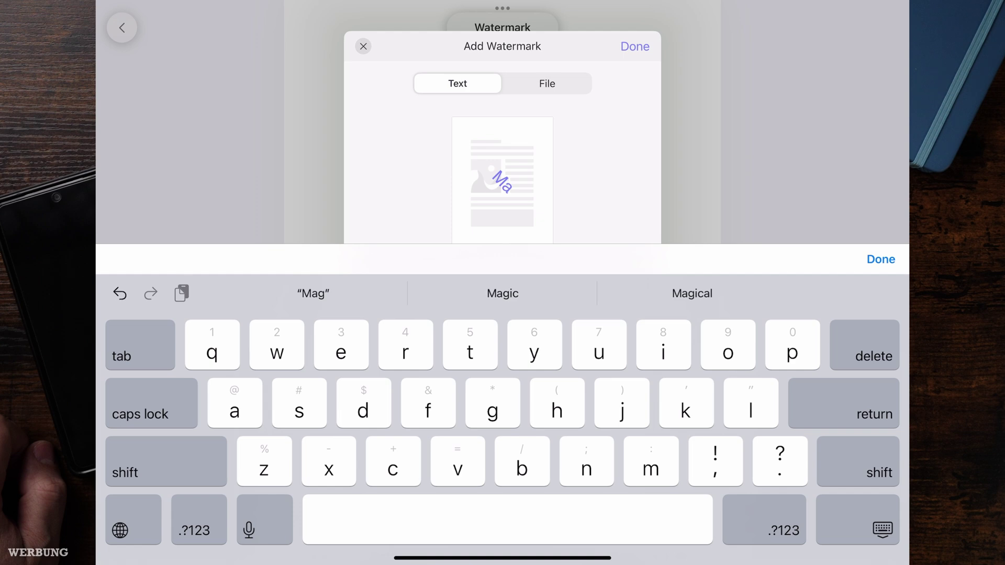
pyautogui.write('gic')
pyautogui.click(881, 259)
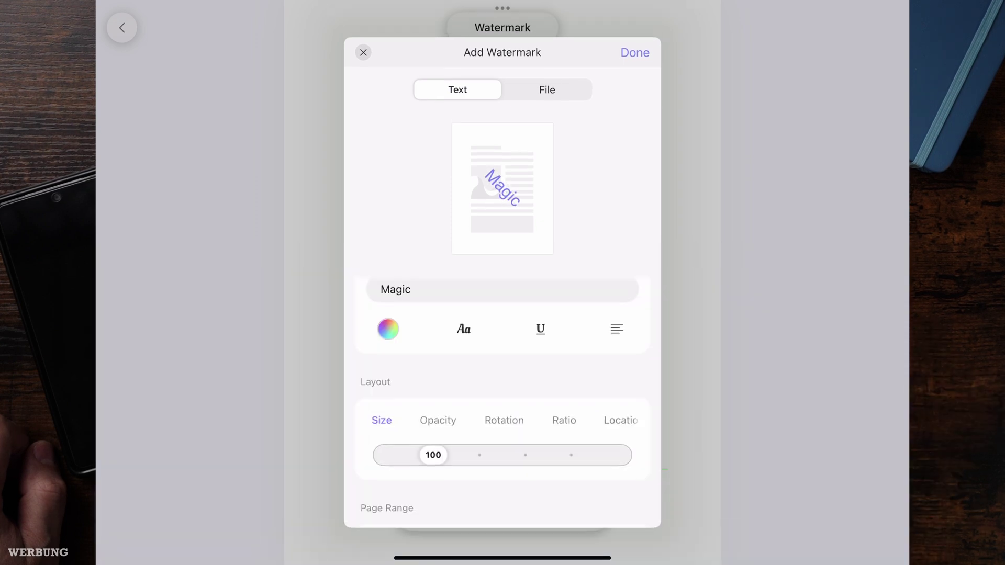
# Step: Set the watermark size to about 55, ratio about 18, opacity low, and apply it tiled
pyautogui.moveTo(433, 455); pyautogui.dragTo(413, 455)
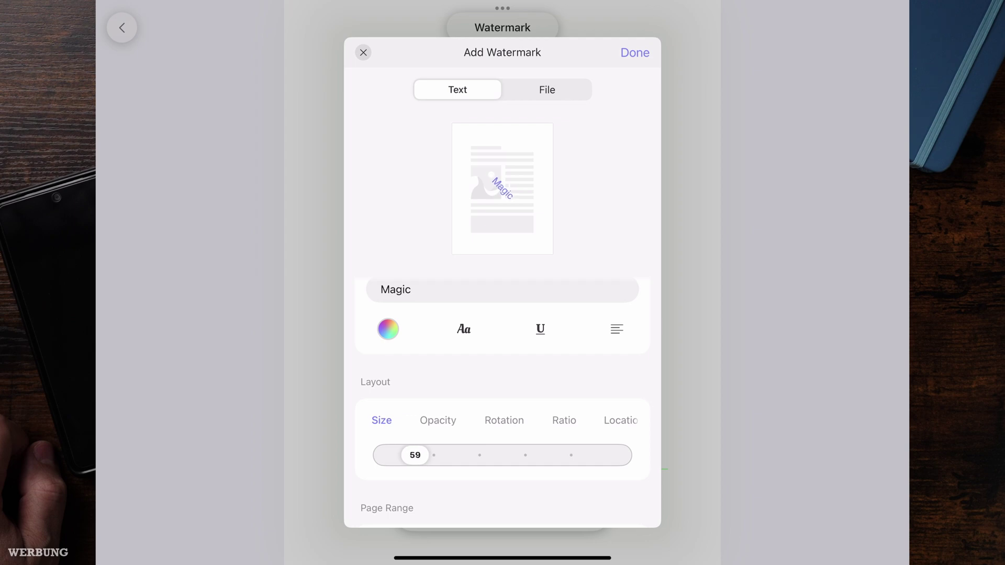
pyautogui.click(564, 420)
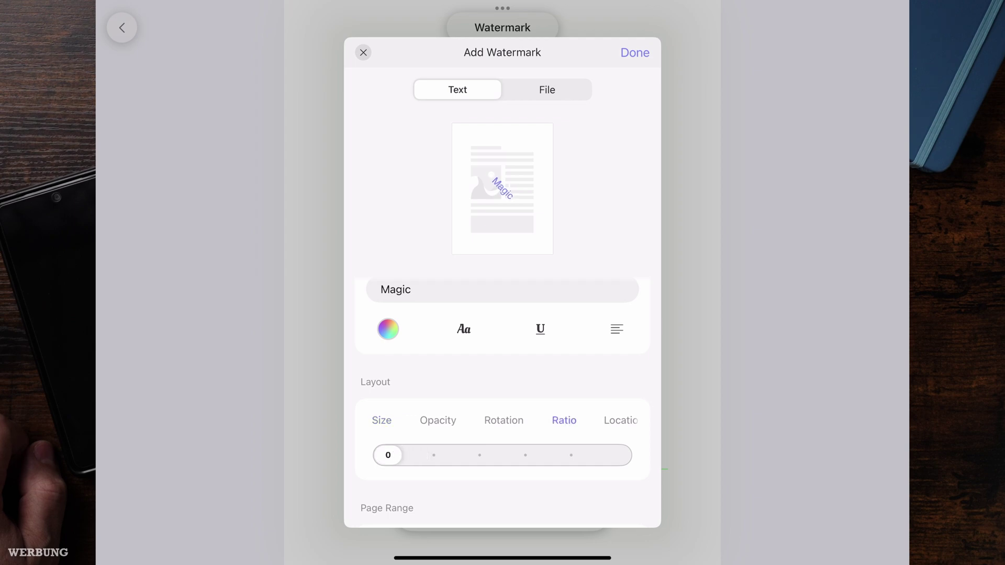
pyautogui.moveTo(388, 454); pyautogui.dragTo(407, 455)
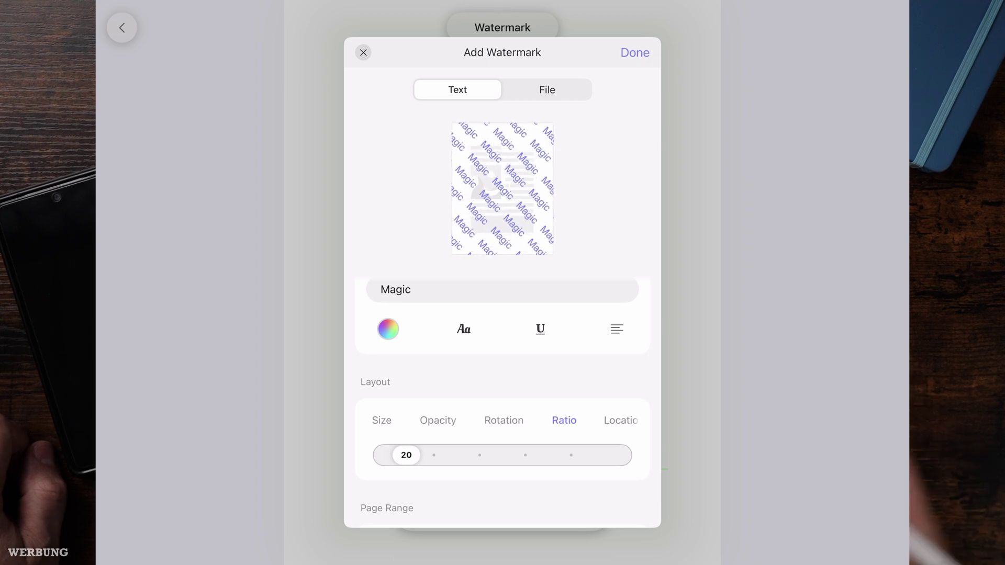
pyautogui.click(438, 421)
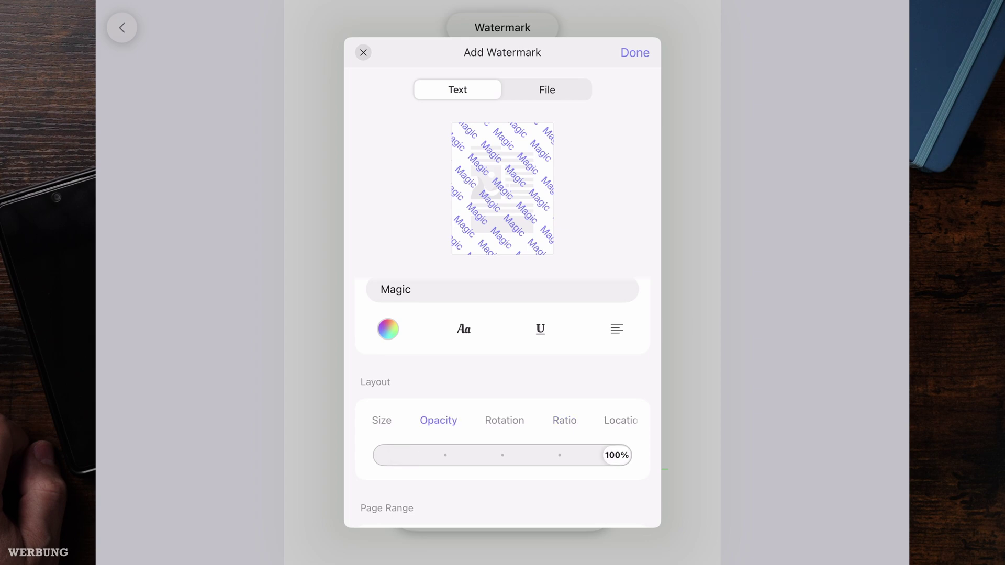
pyautogui.moveTo(616, 455); pyautogui.dragTo(429, 455)
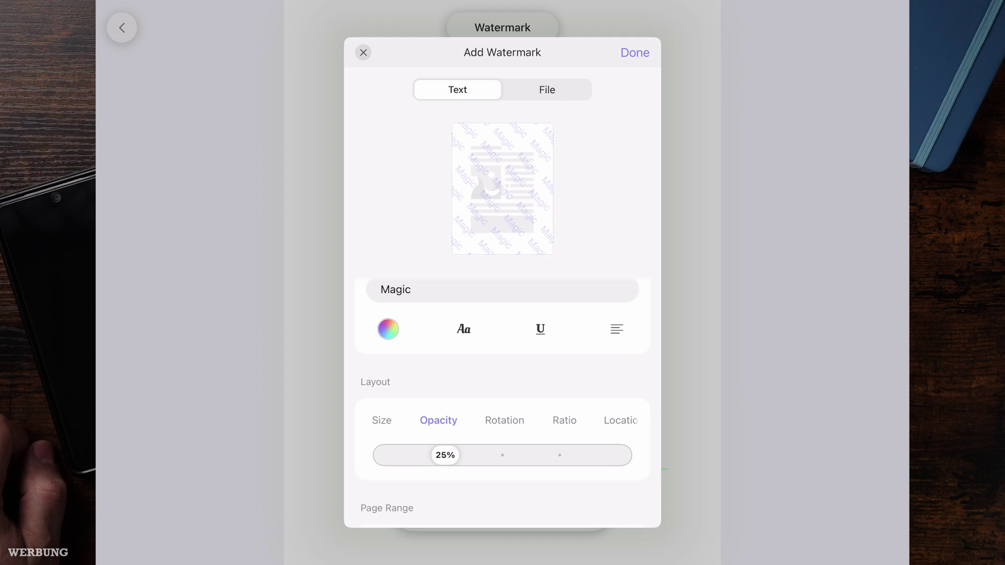
pyautogui.click(635, 52)
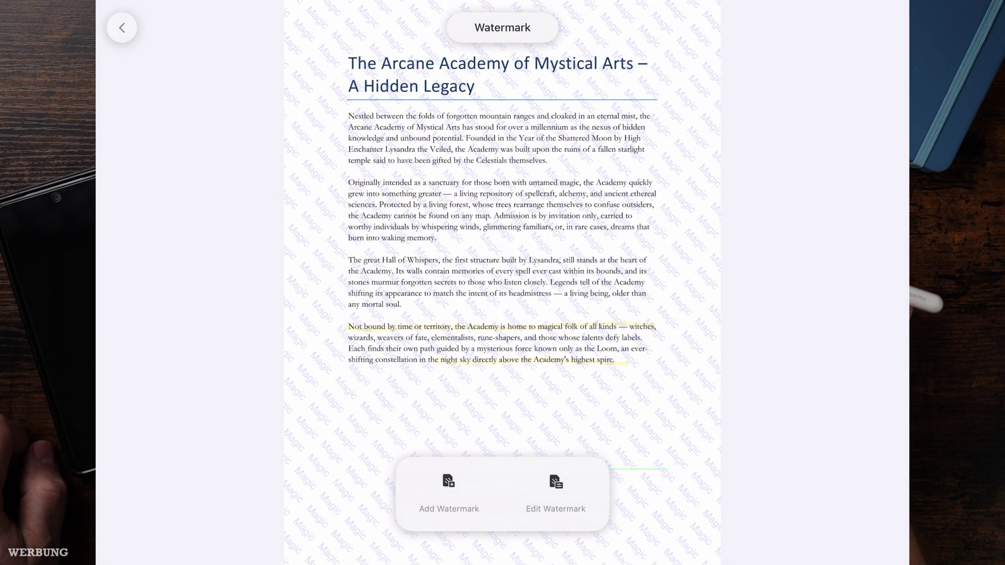
# Step: In Edit Watermark, uncheck the Magic watermark and delete it from the file
pyautogui.scroll(-10, 503, 282)
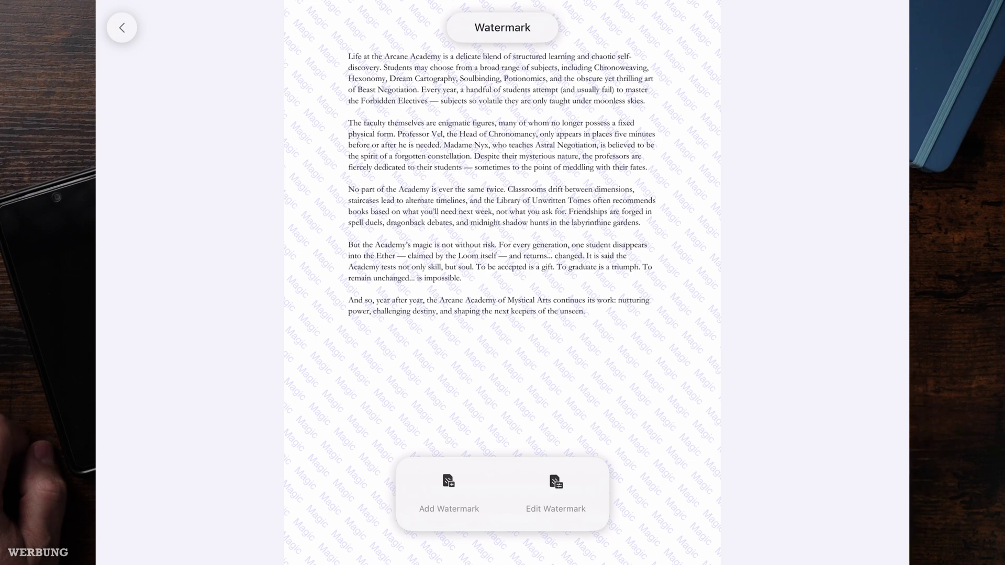
pyautogui.click(556, 495)
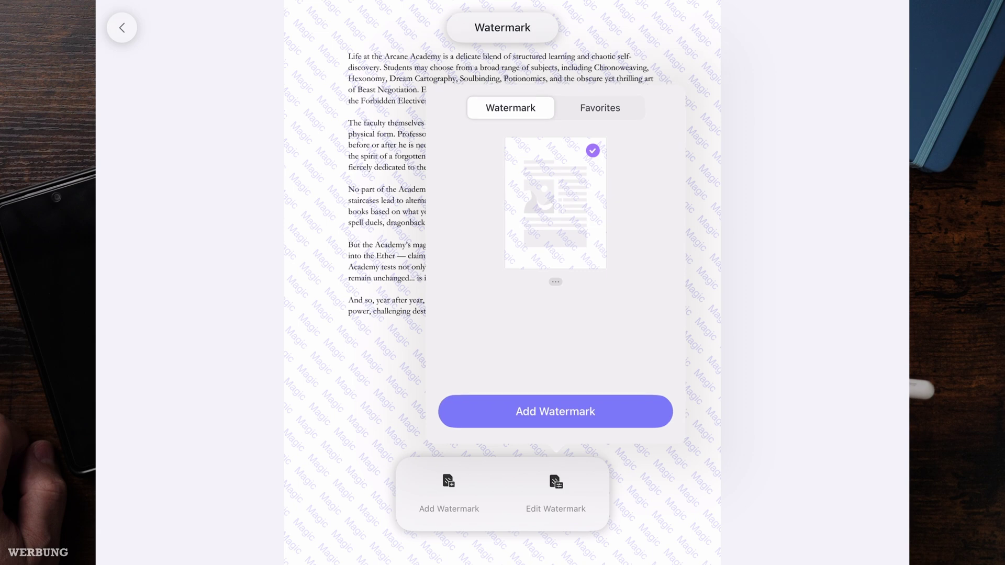
pyautogui.click(592, 152)
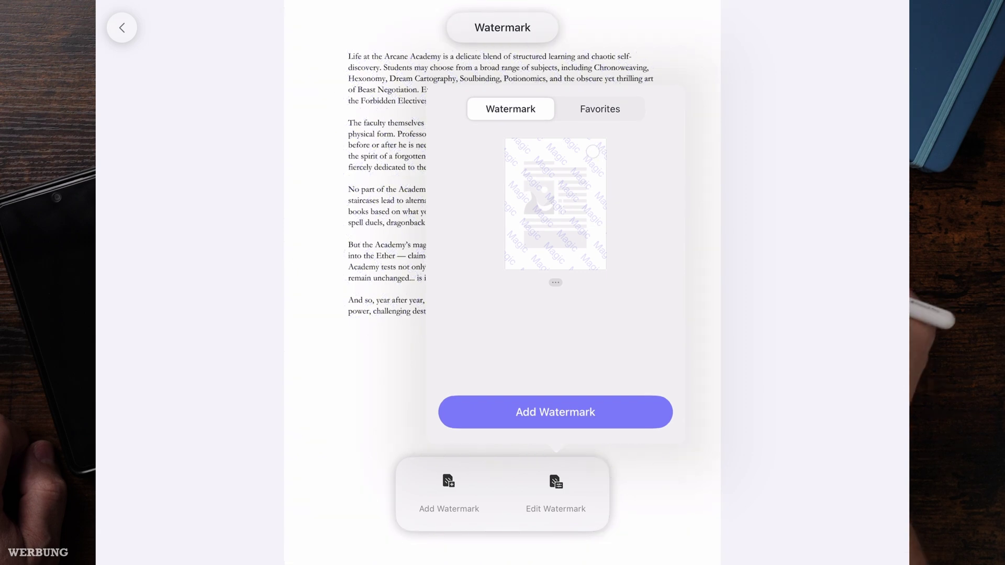
pyautogui.click(556, 283)
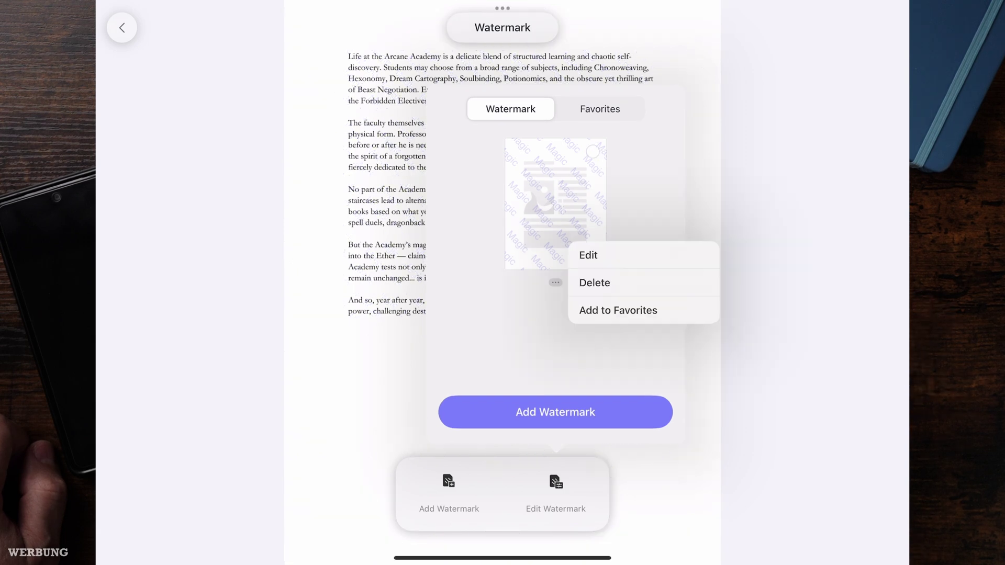
pyautogui.click(595, 282)
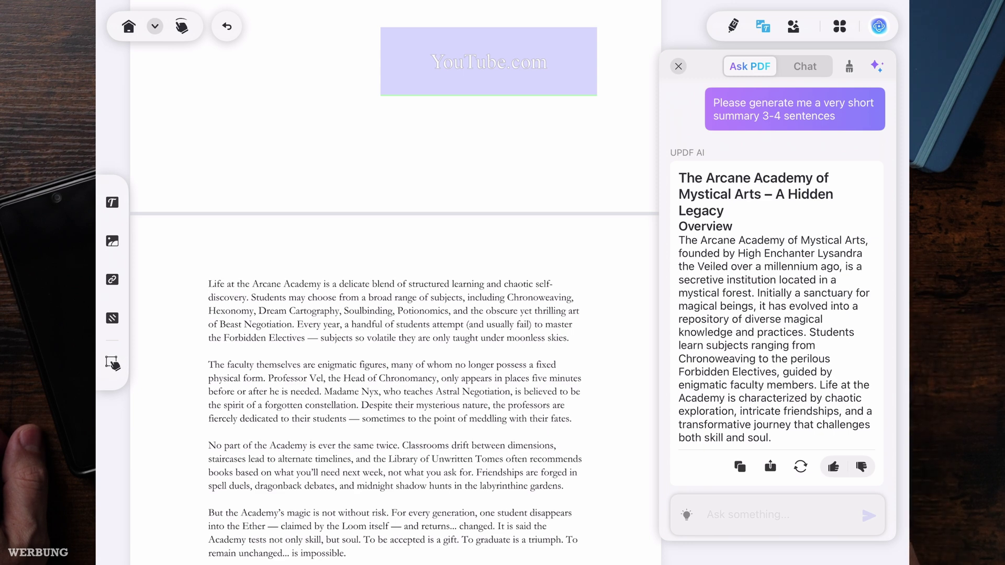
# Step: Set UPDF AI's Chat to the Translate action with German as the target language
pyautogui.scroll(5, 777, 288)
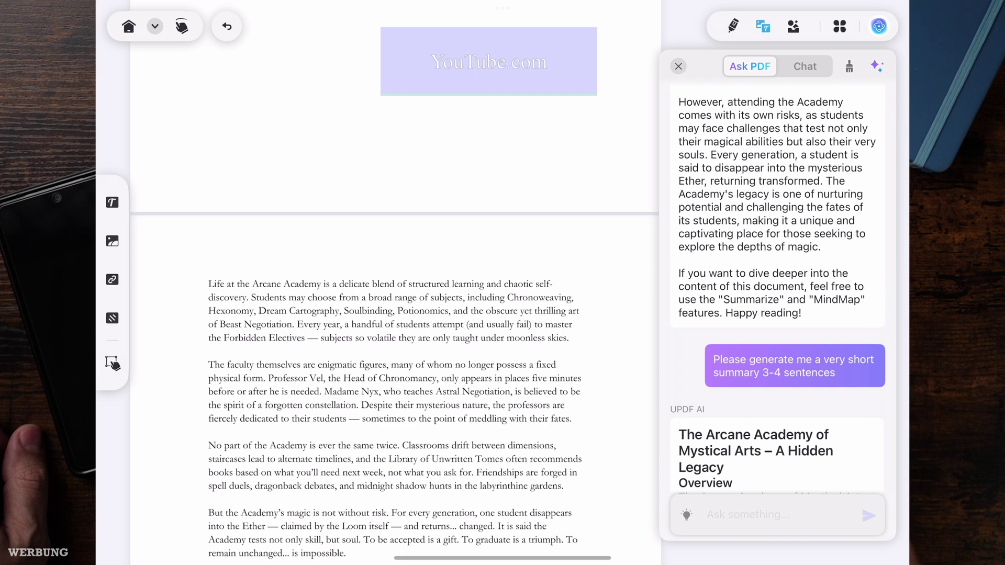
pyautogui.scroll(-5, 777, 288)
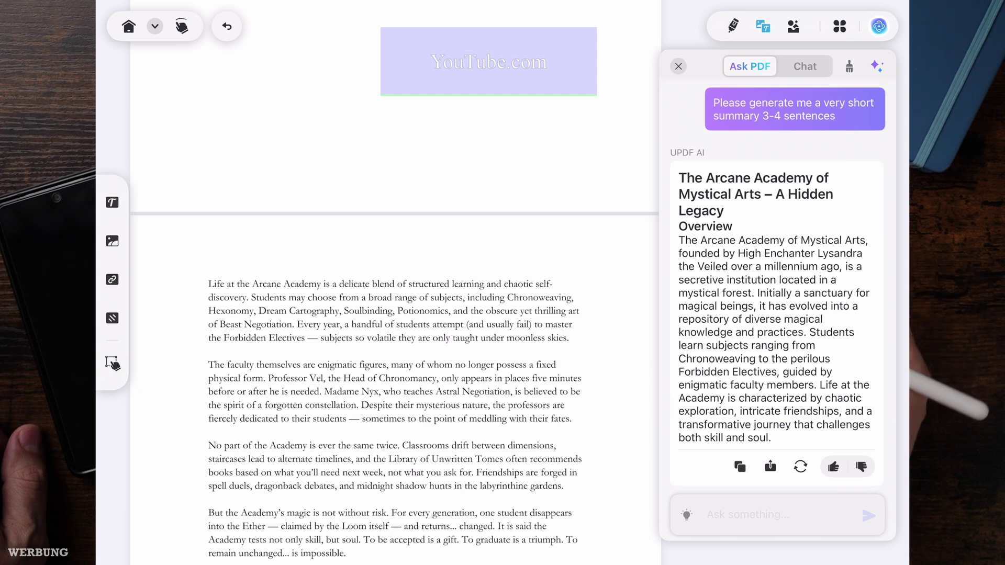
pyautogui.click(804, 66)
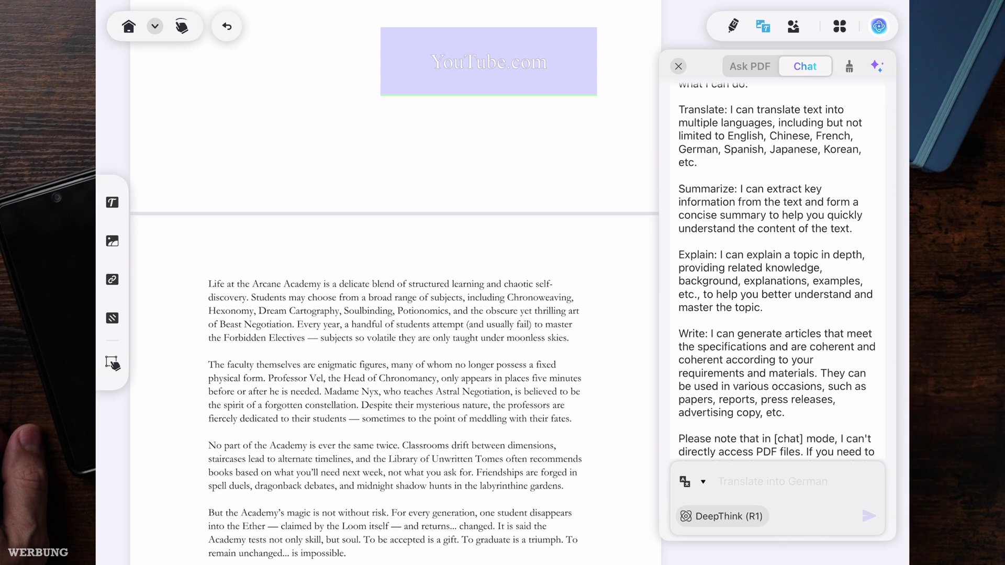
pyautogui.click(702, 481)
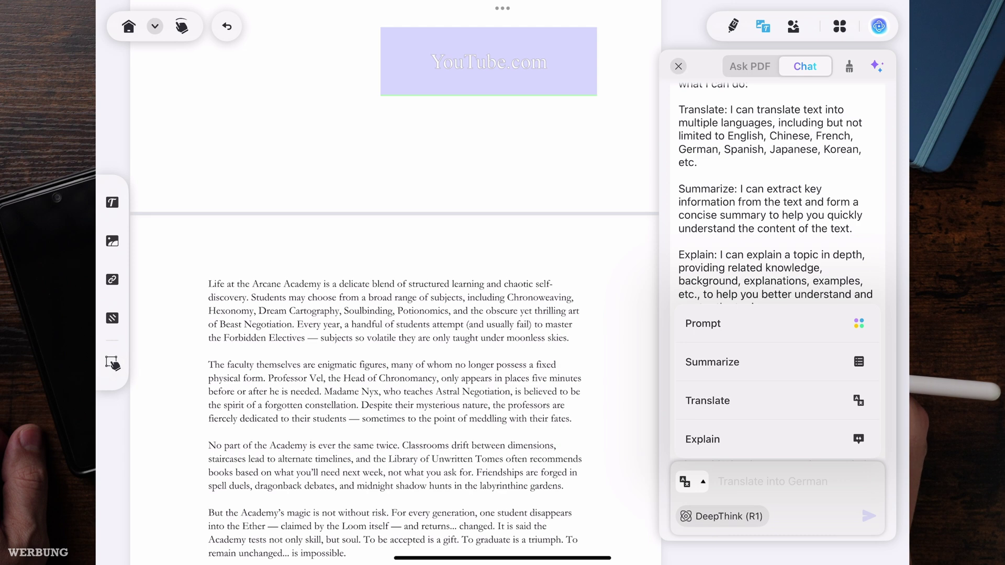
pyautogui.click(733, 400)
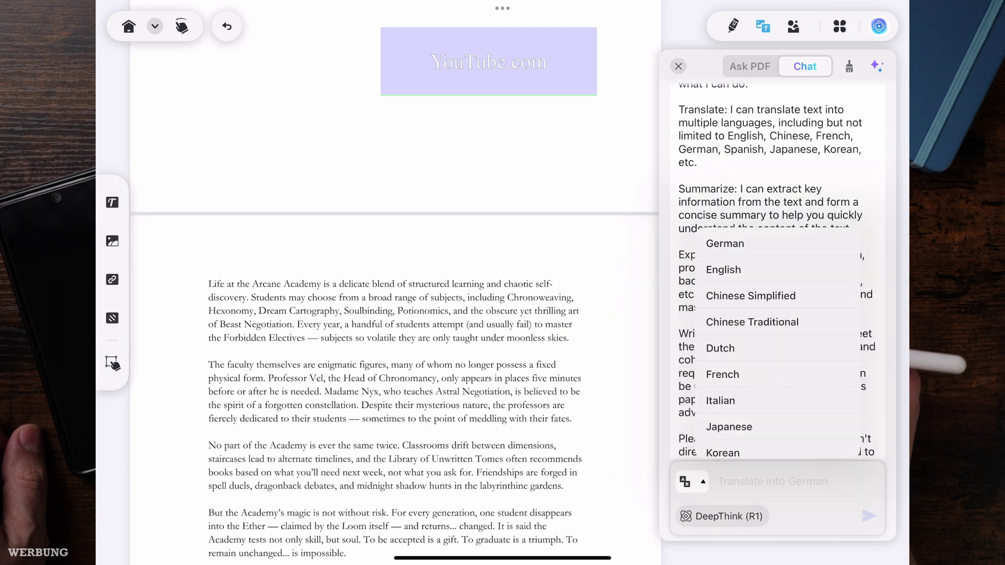
pyautogui.click(725, 244)
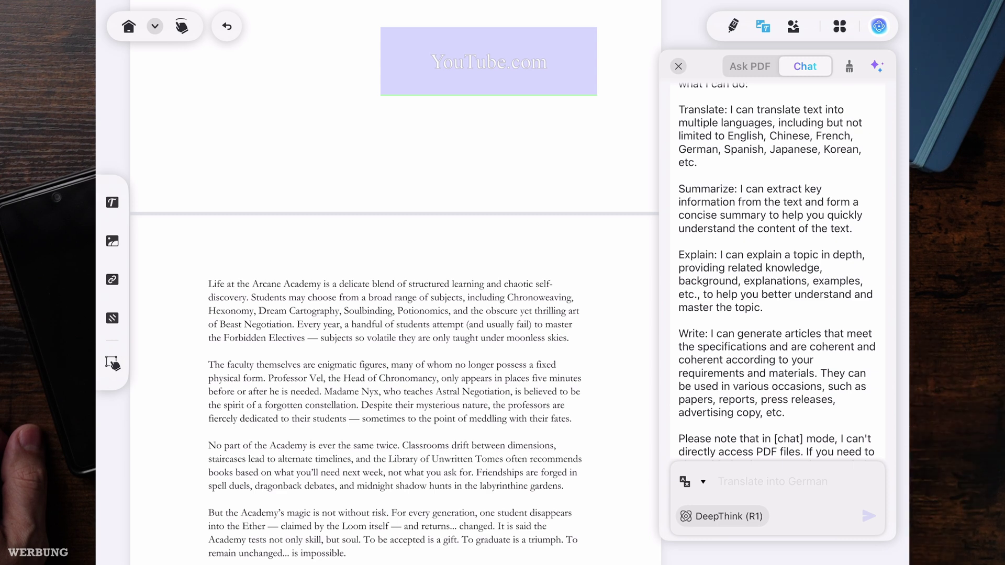
# Step: Copy the enigmatic faculty paragraph, paste it into the chat and send it for translation
pyautogui.scroll(-1, 396, 388)
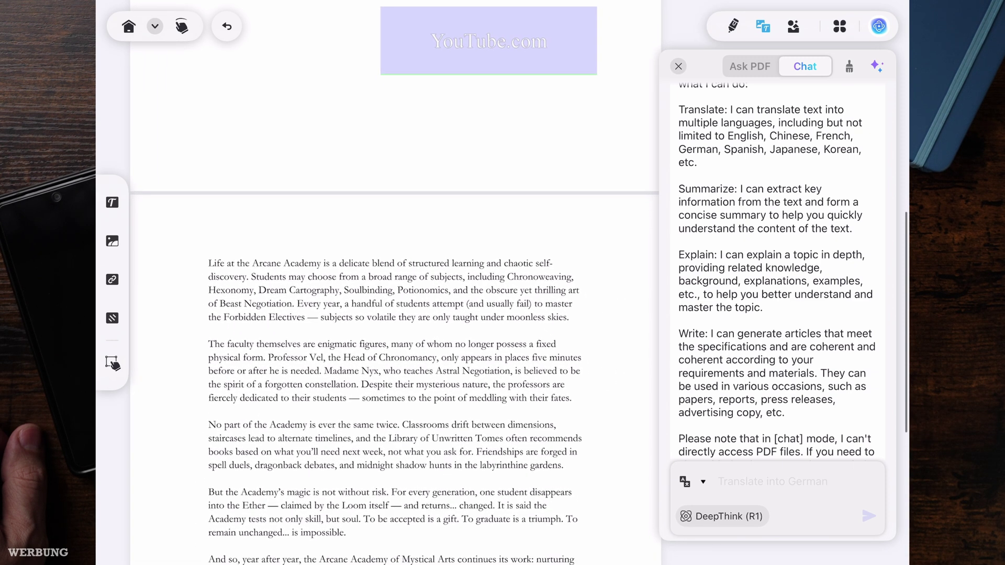
pyautogui.click(393, 285)
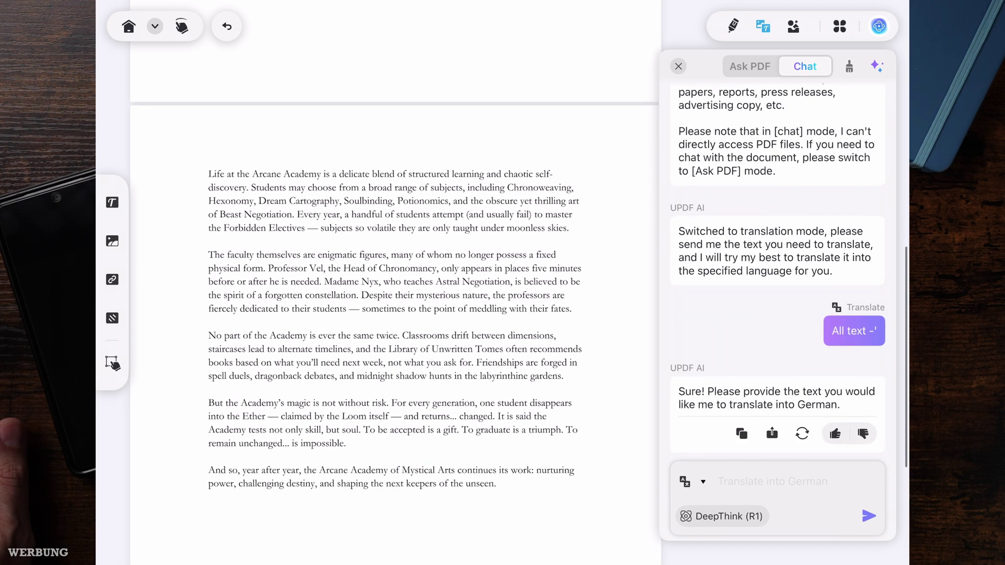
pyautogui.click(395, 281)
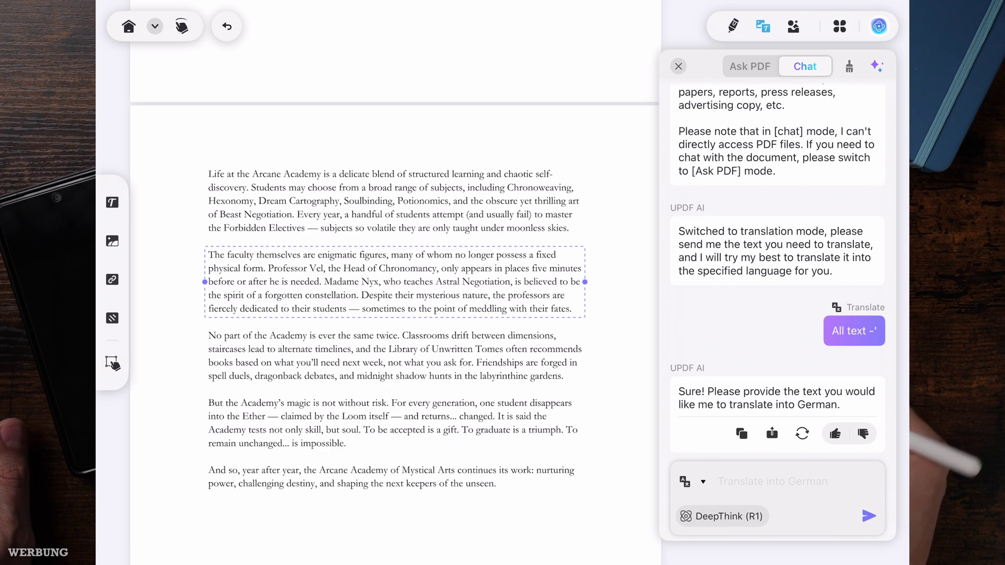
pyautogui.click(773, 481)
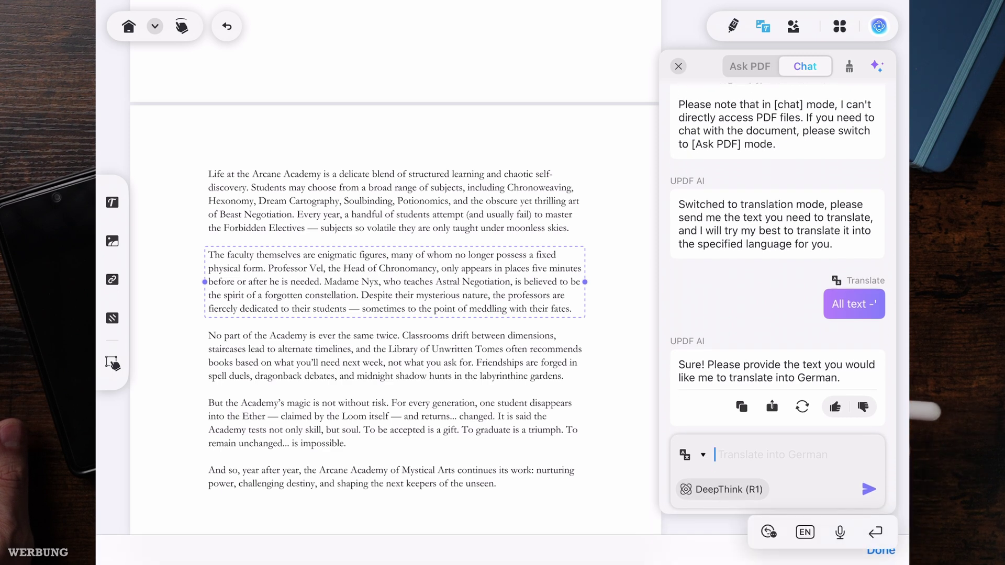
pyautogui.click(715, 455)
pyautogui.click(655, 425)
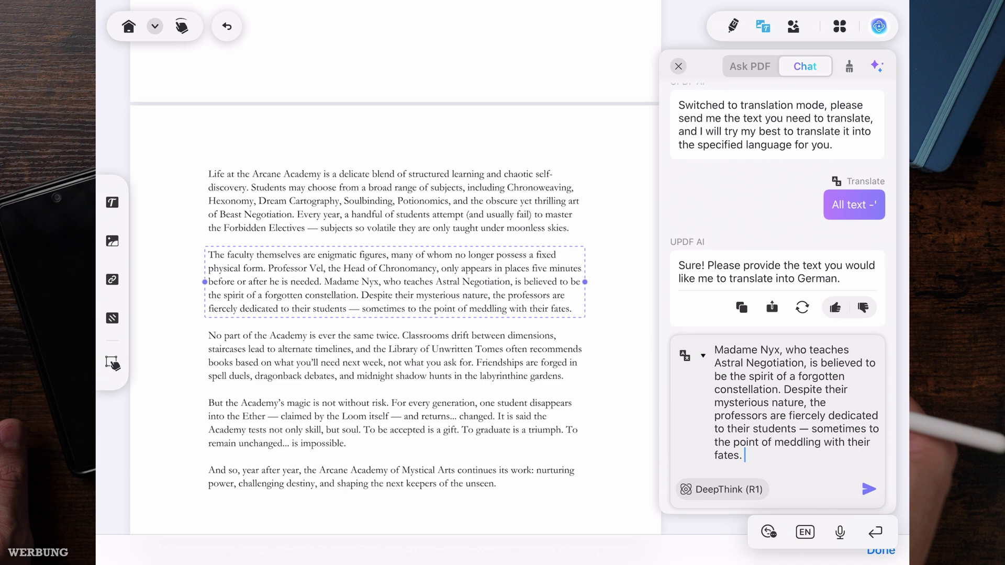
pyautogui.click(868, 489)
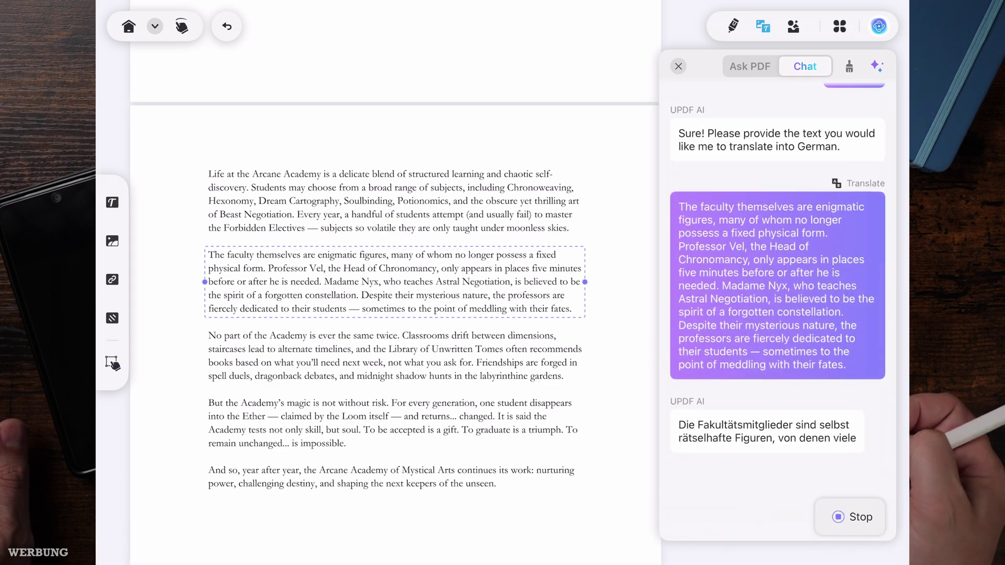